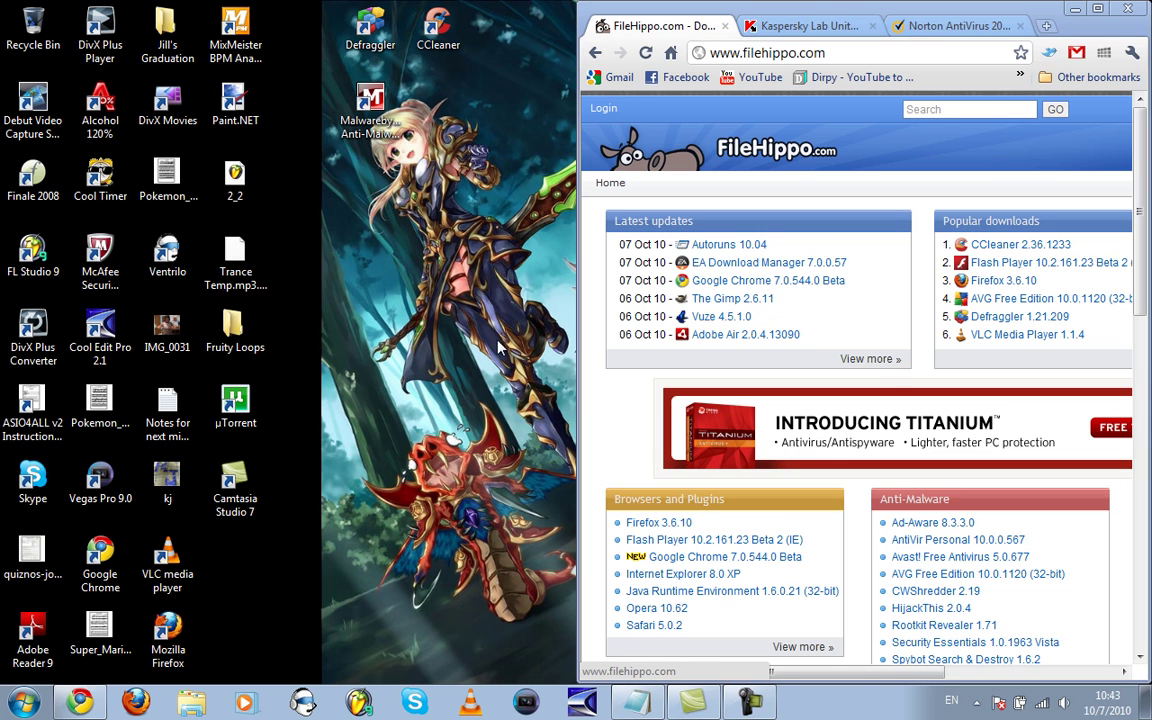
# Close the Notepad notes without saving them
pyautogui.rightClick(577, 697)
pyautogui.click(593, 663)
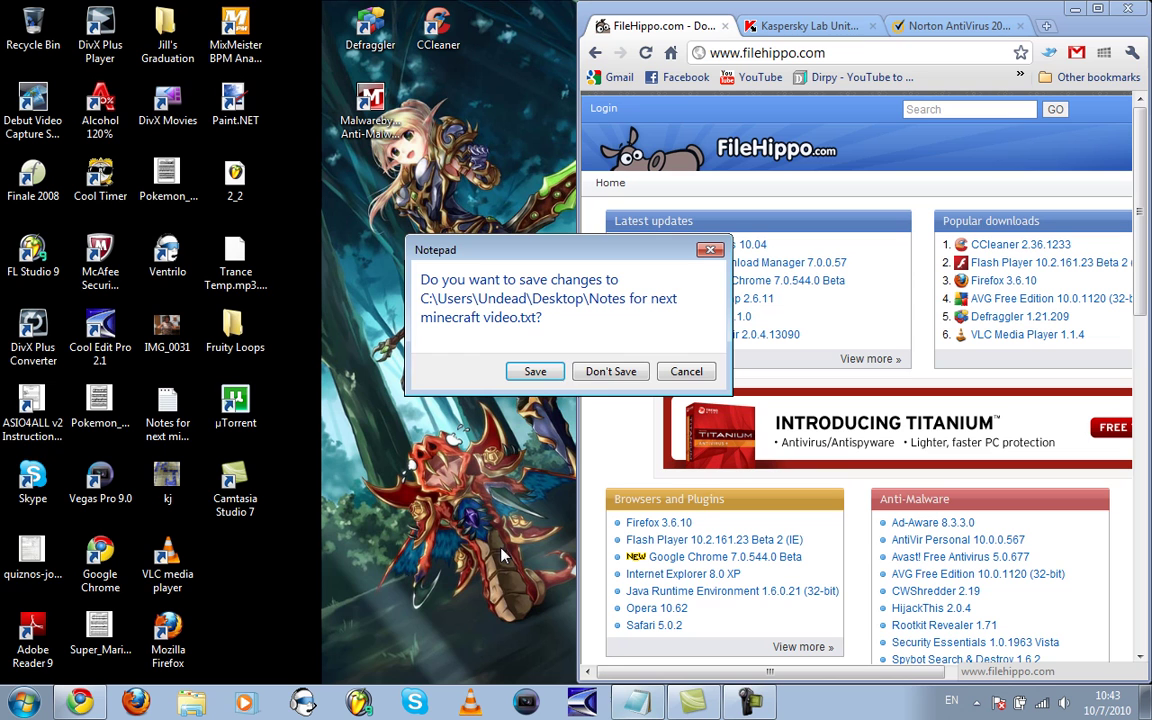
pyautogui.click(598, 375)
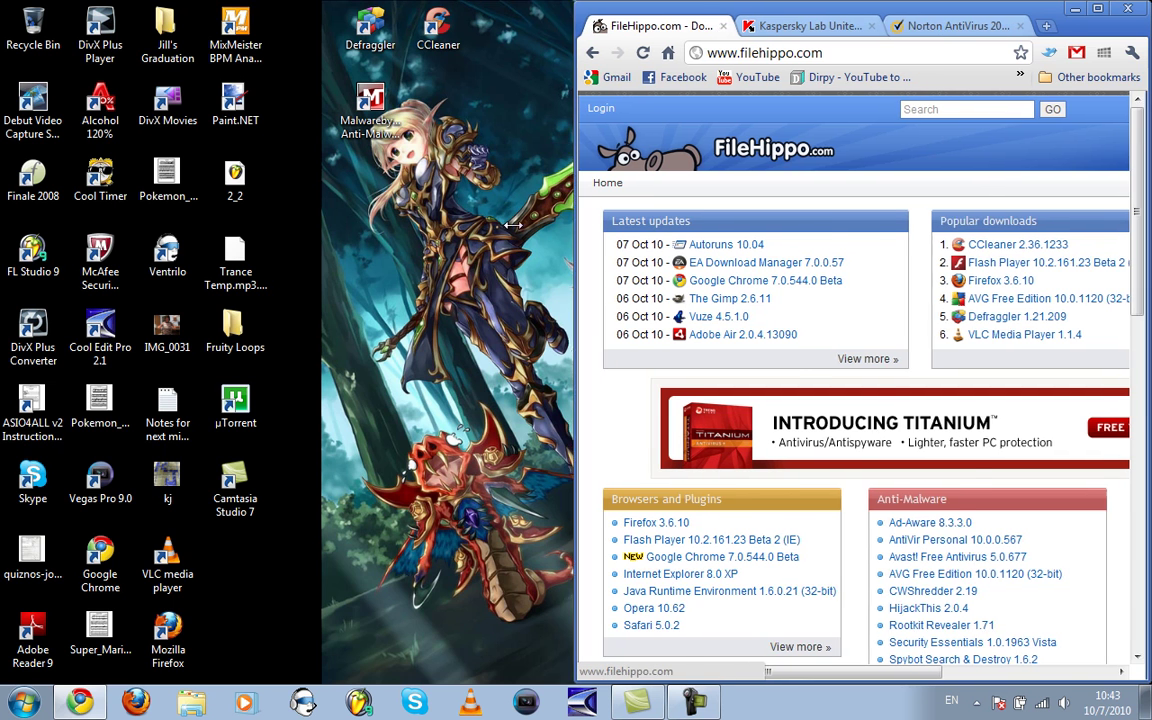
# Start the CCleaner 2.36.1233 download from its FileHippo page in a new, maximized tab
pyautogui.moveTo(577, 205); pyautogui.dragTo(418, 205)
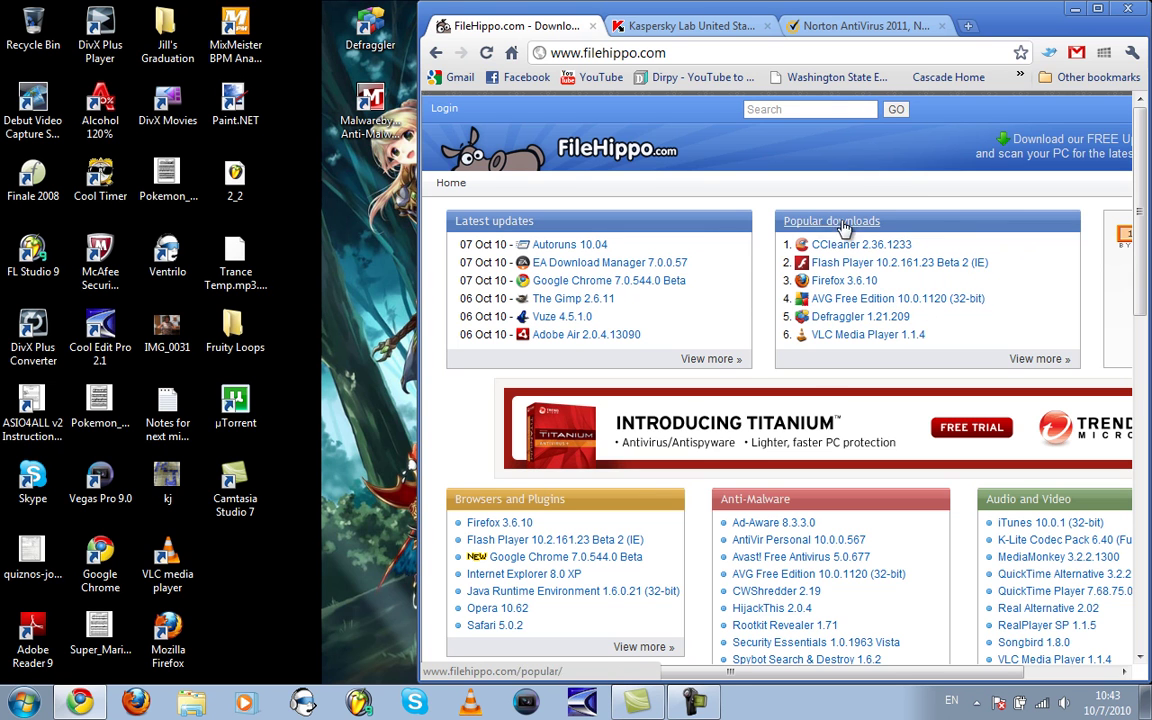
pyautogui.middleClick(814, 245)
pyautogui.click(690, 32)
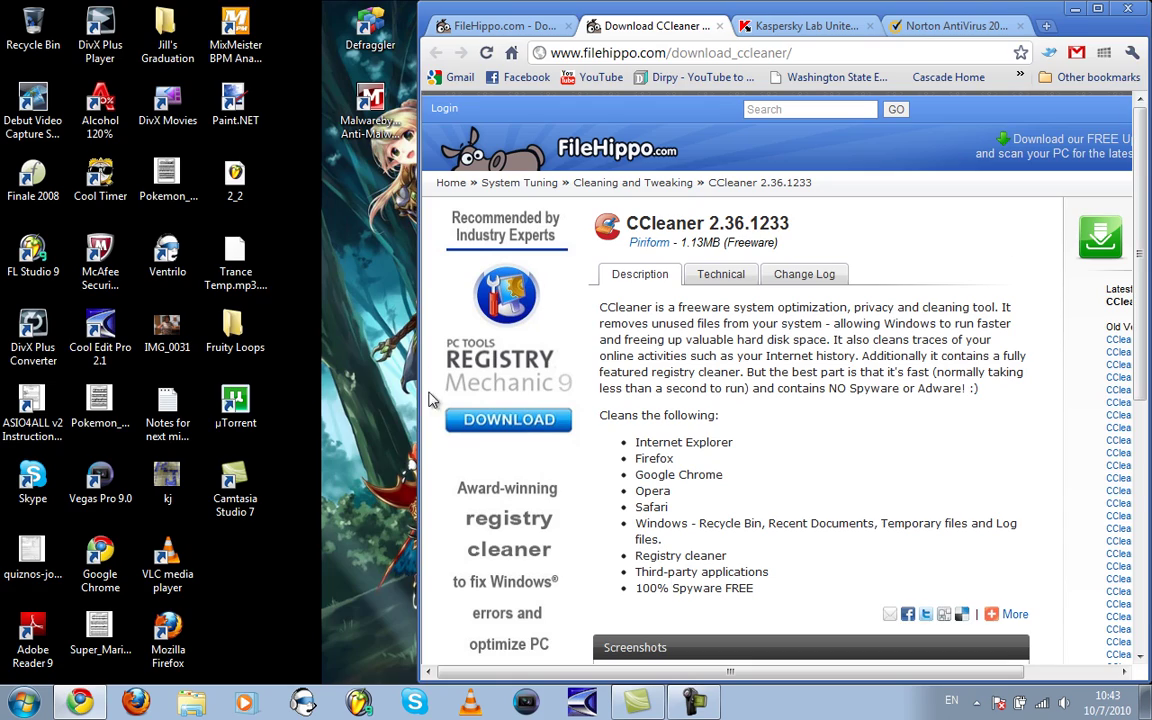
pyautogui.moveTo(422, 390); pyautogui.dragTo(70, 390)
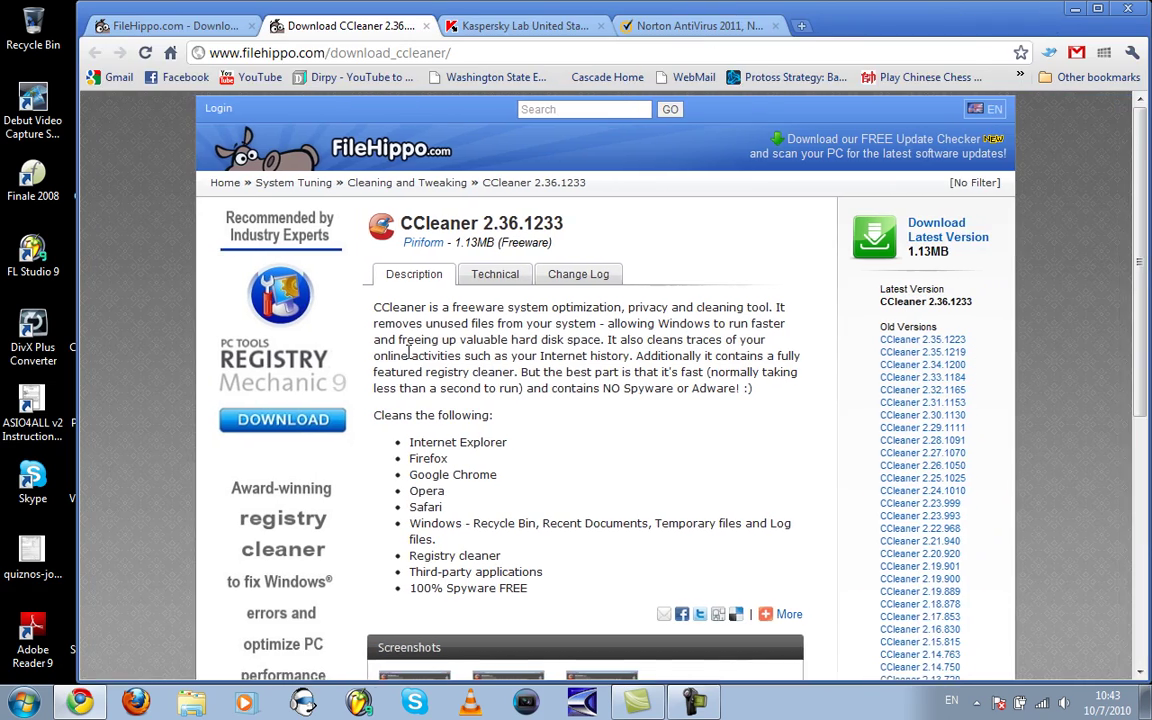
pyautogui.moveTo(1017, 8); pyautogui.dragTo(862, 8)
pyautogui.doubleClick(862, 8)
pyautogui.click(912, 222)
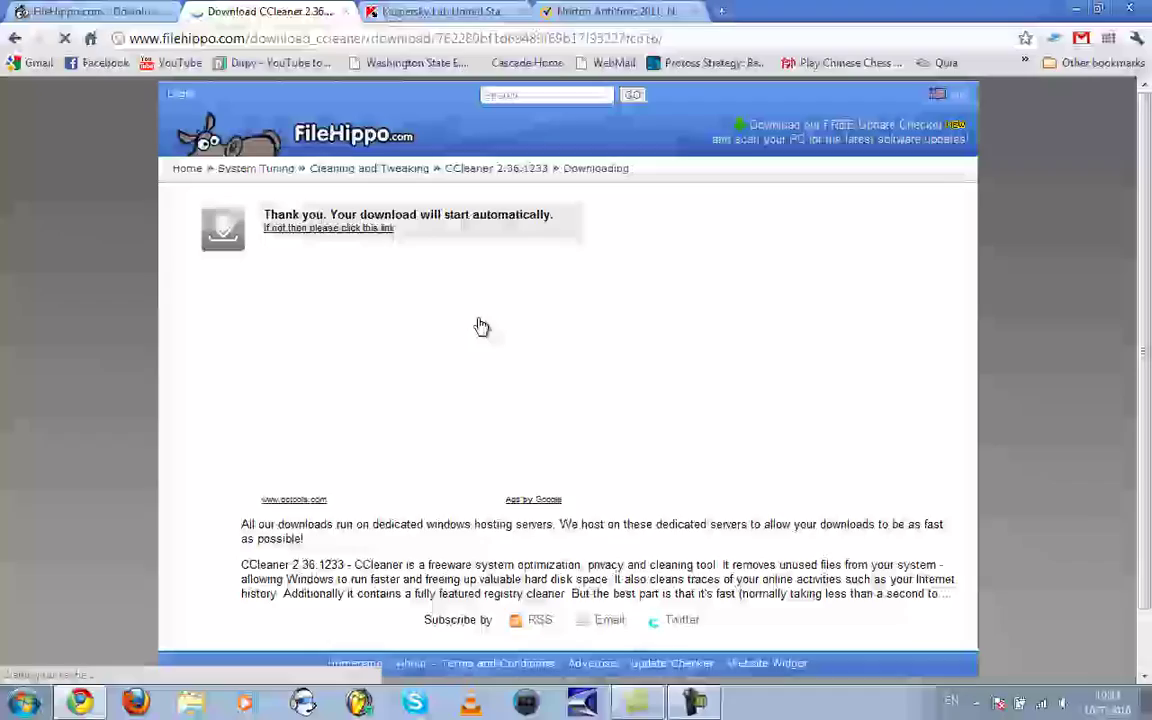
# Return to the CCleaner description page and launch CCleaner from the desktop
pyautogui.press('BackSpace')
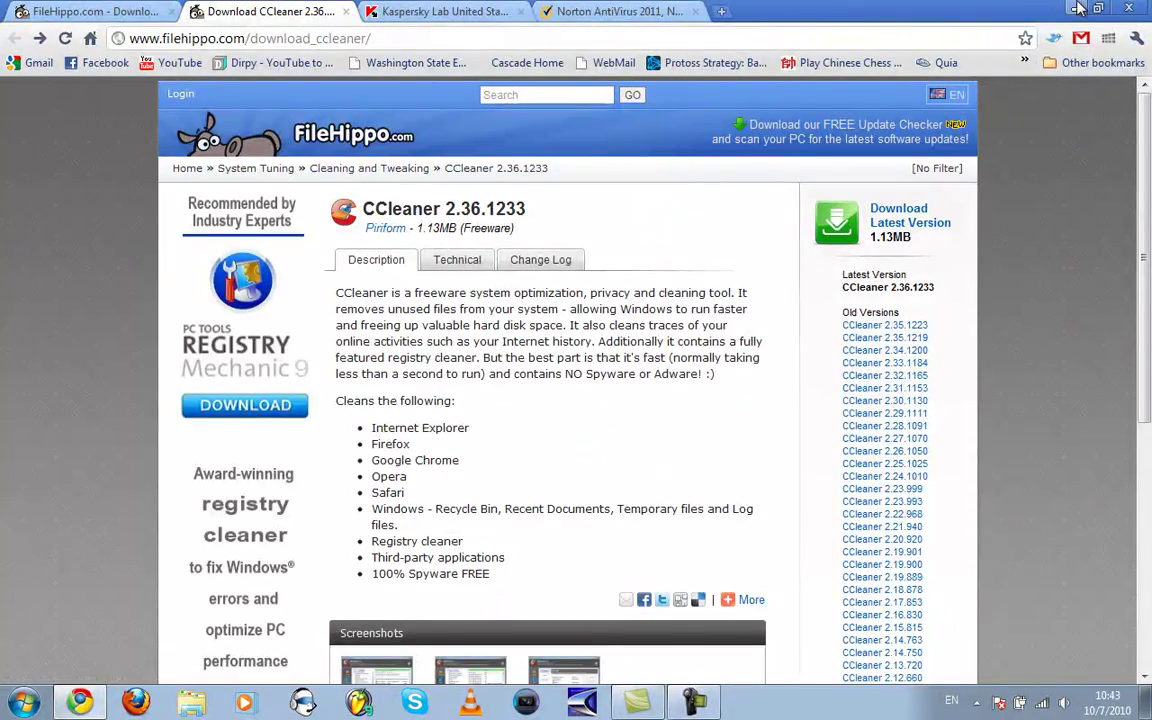
pyautogui.press('super+d')
pyautogui.doubleClick(452, 18)
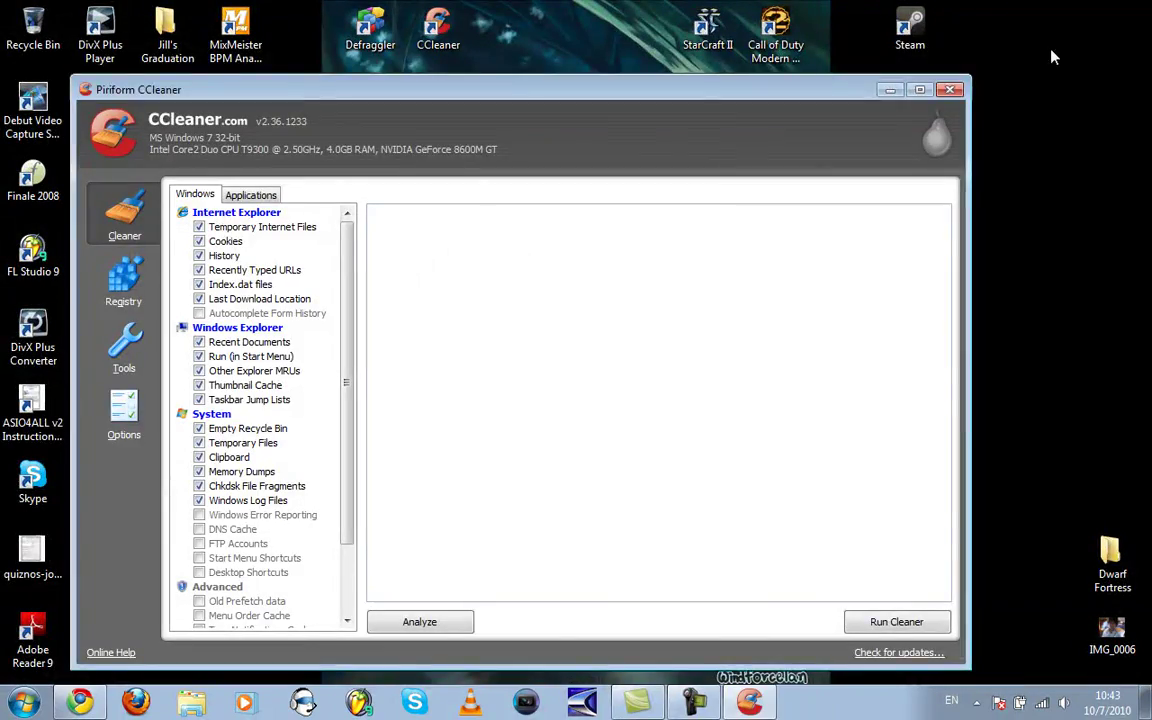
# Analyze junk files despite the Chrome warning, then review the 3.38 MB result and the Applications and Windows items
pyautogui.moveTo(605, 96); pyautogui.dragTo(726, 44)
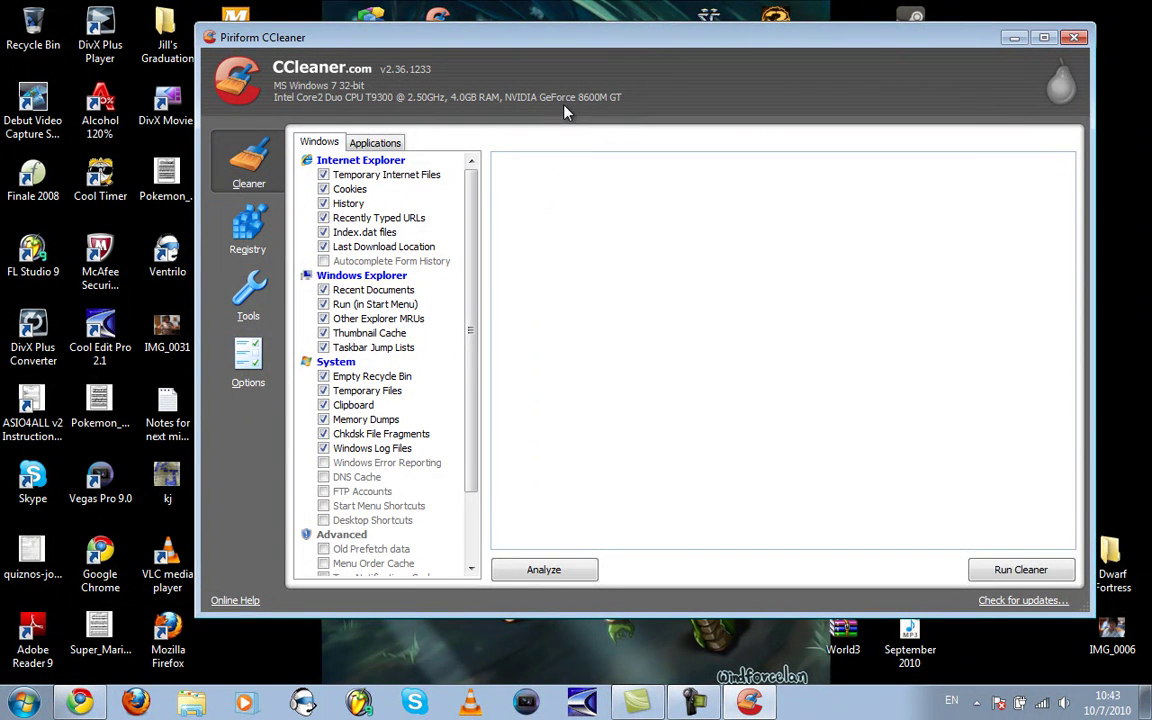
pyautogui.click(553, 569)
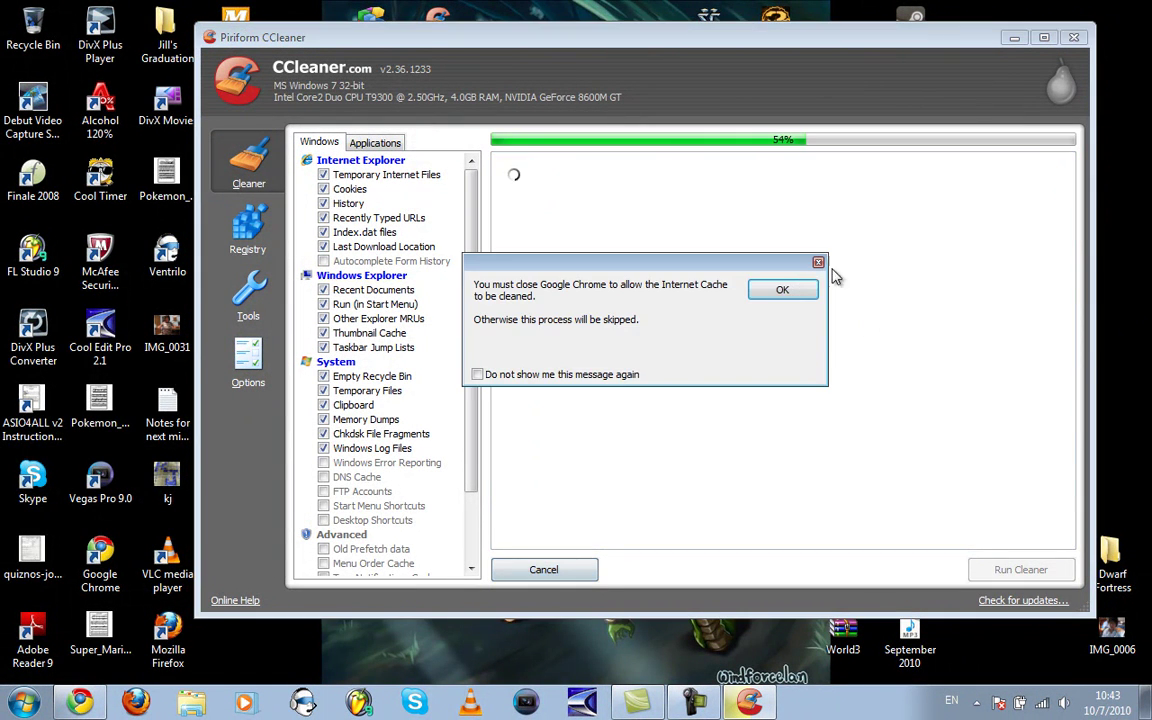
pyautogui.click(782, 289)
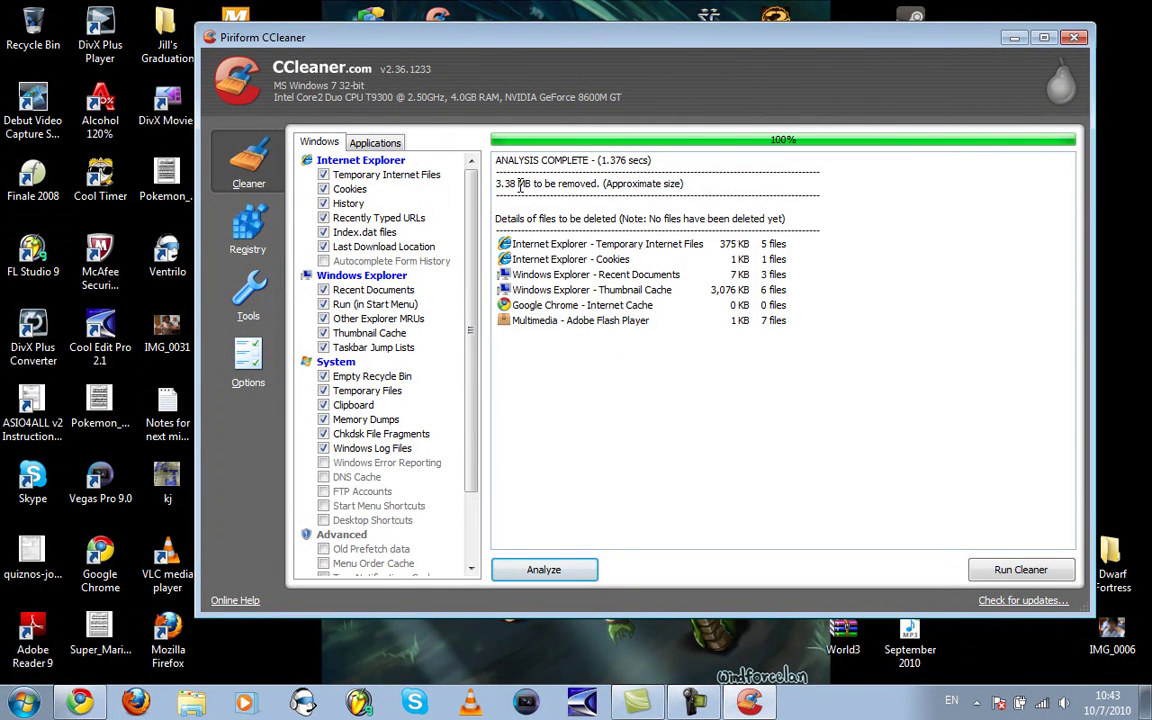
pyautogui.moveTo(520, 184); pyautogui.dragTo(600, 184)
pyautogui.click(610, 206)
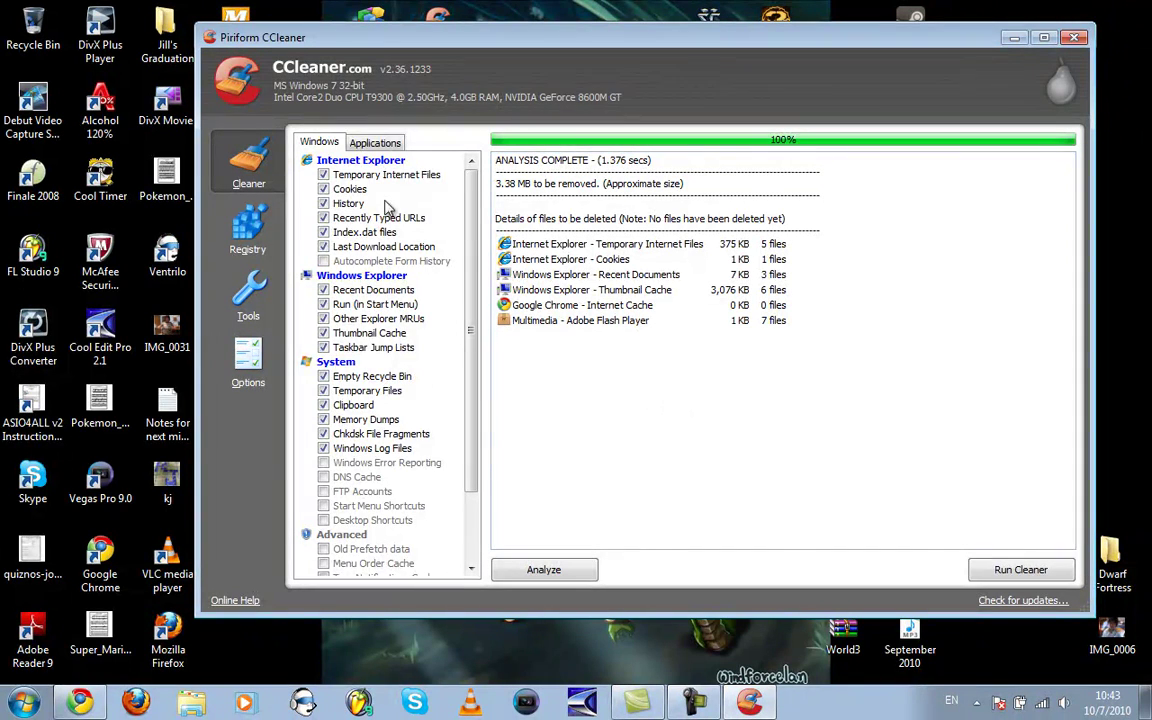
pyautogui.click(352, 150)
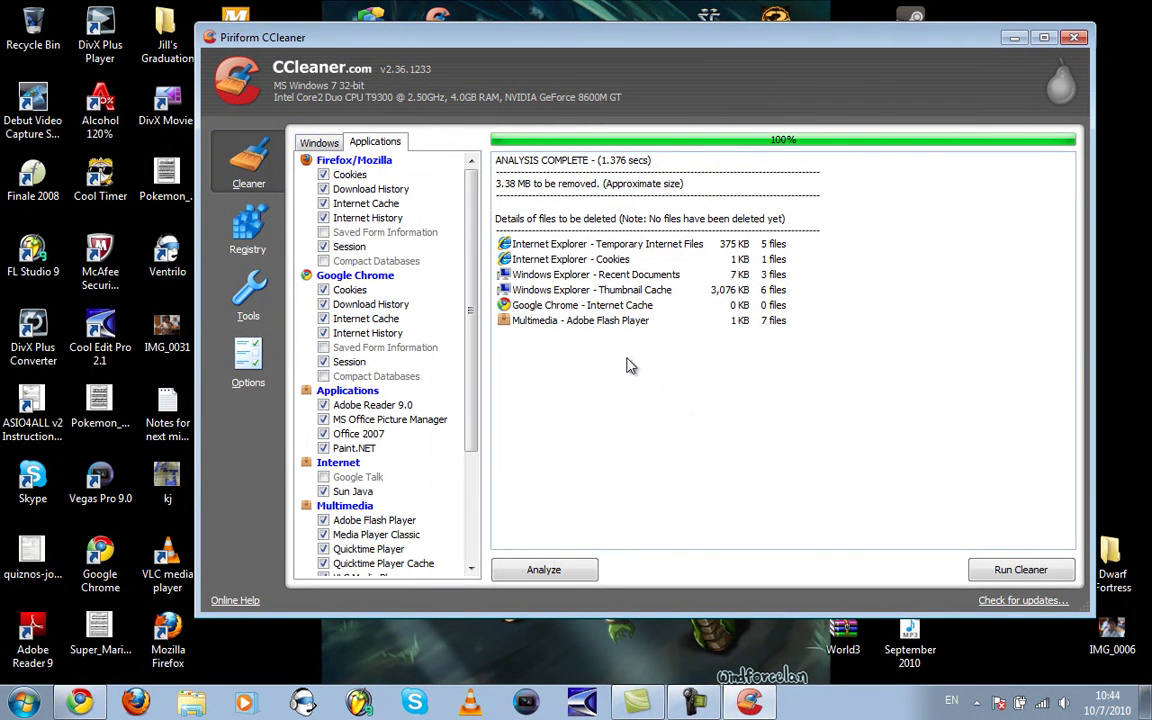
pyautogui.click(305, 143)
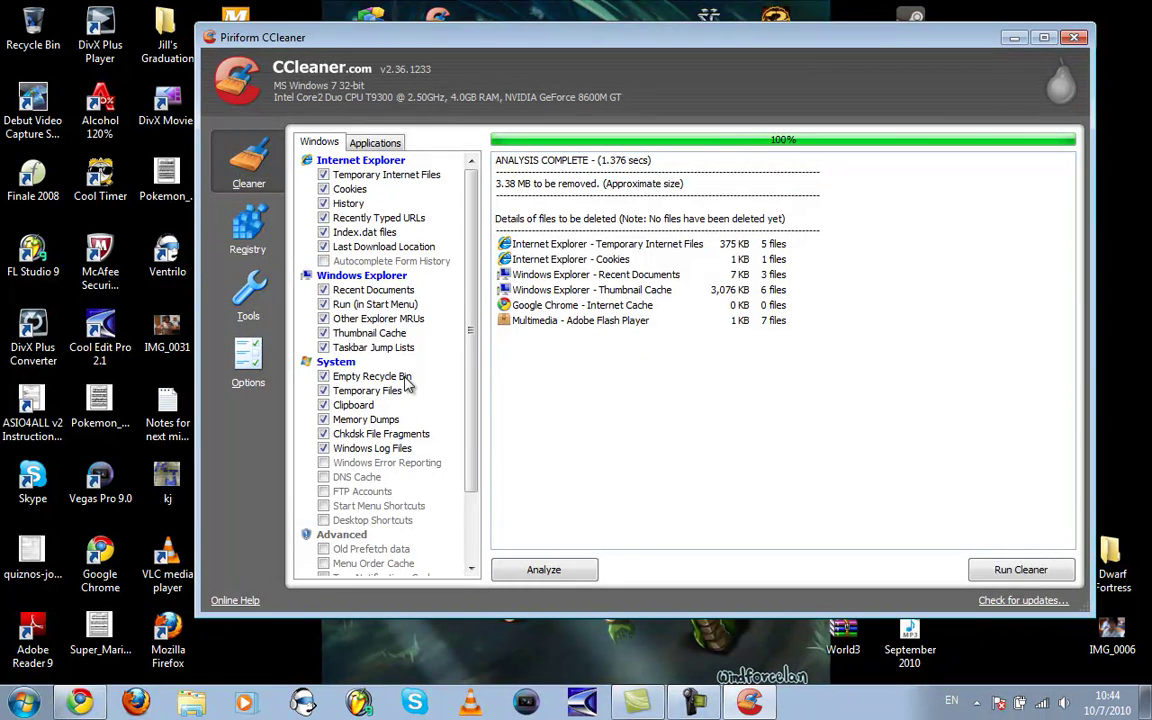
# Scan the registry and fix the obsolete Arobas Music key without a backup, then go to Uninstall
pyautogui.click(246, 228)
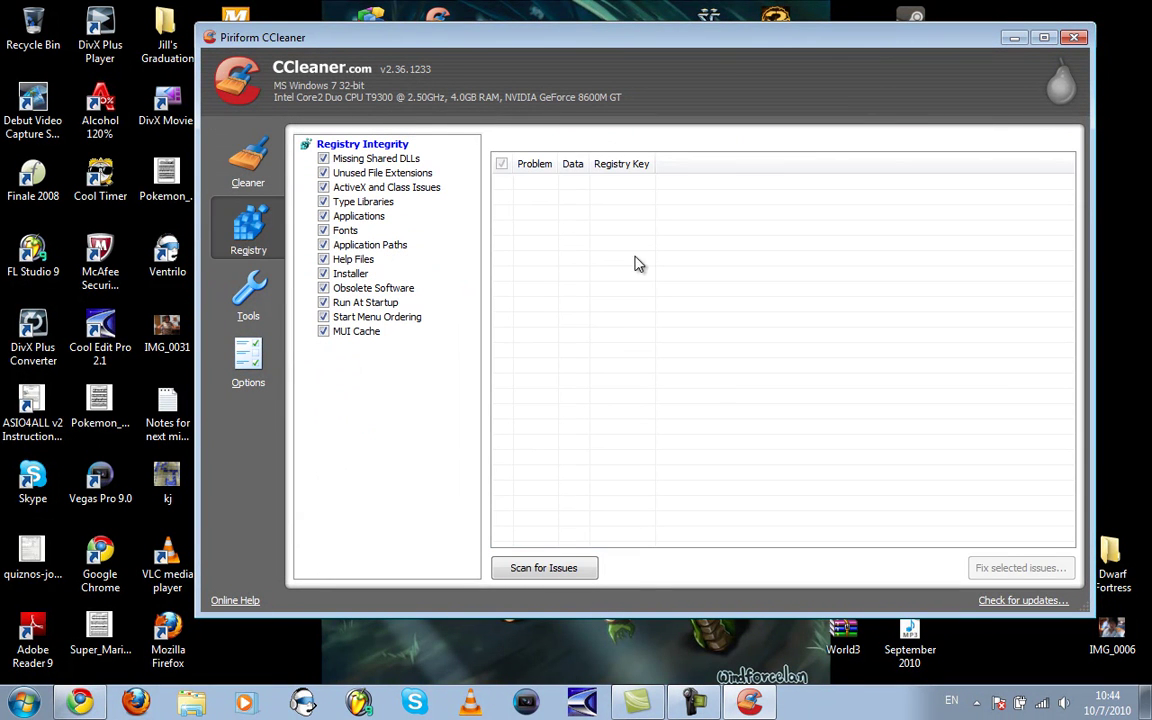
pyautogui.click(565, 567)
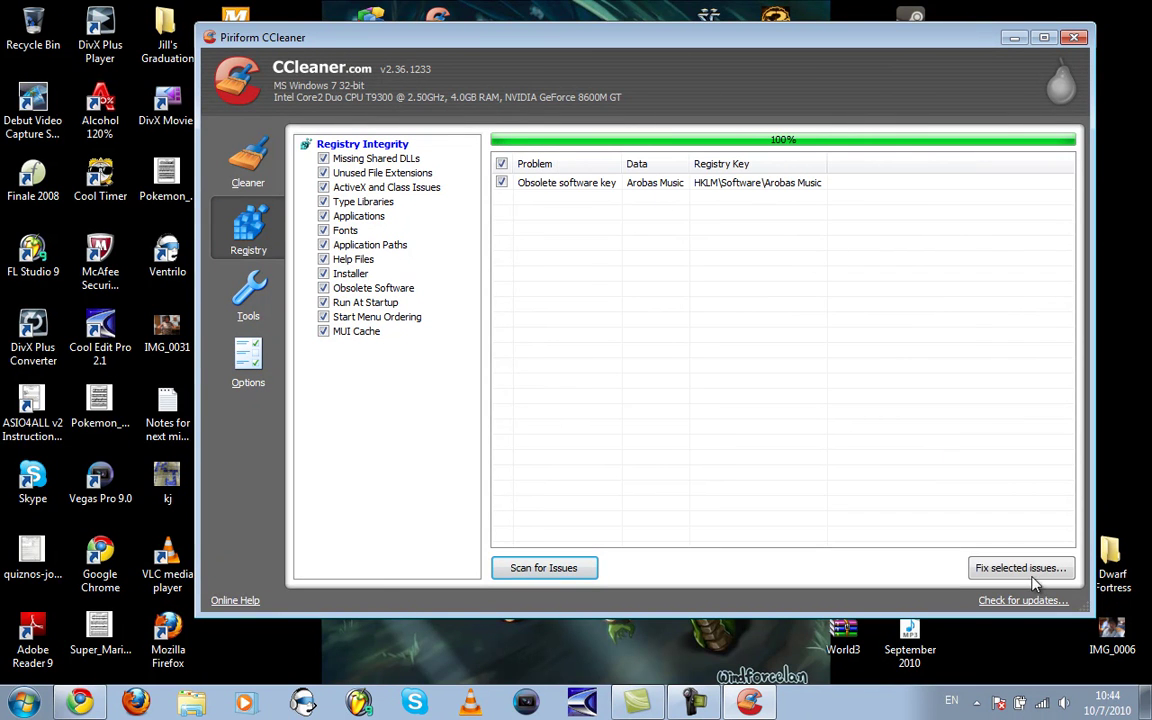
pyautogui.click(1010, 567)
pyautogui.click(669, 367)
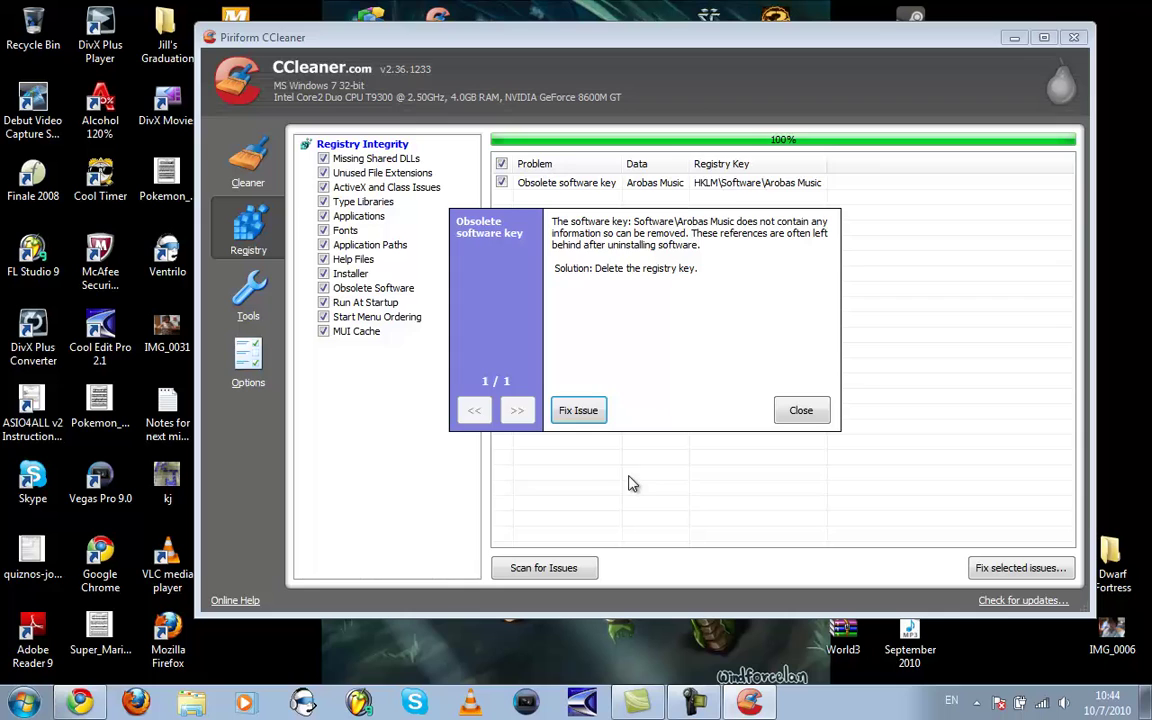
pyautogui.click(591, 412)
pyautogui.click(818, 418)
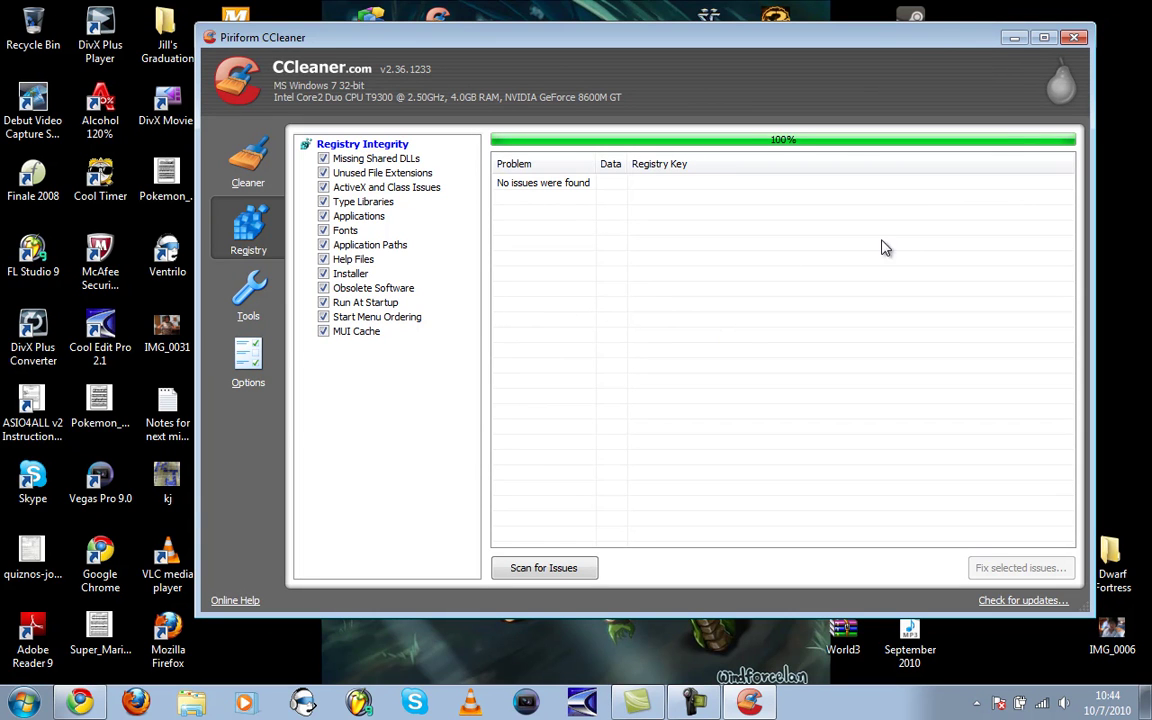
pyautogui.click(250, 300)
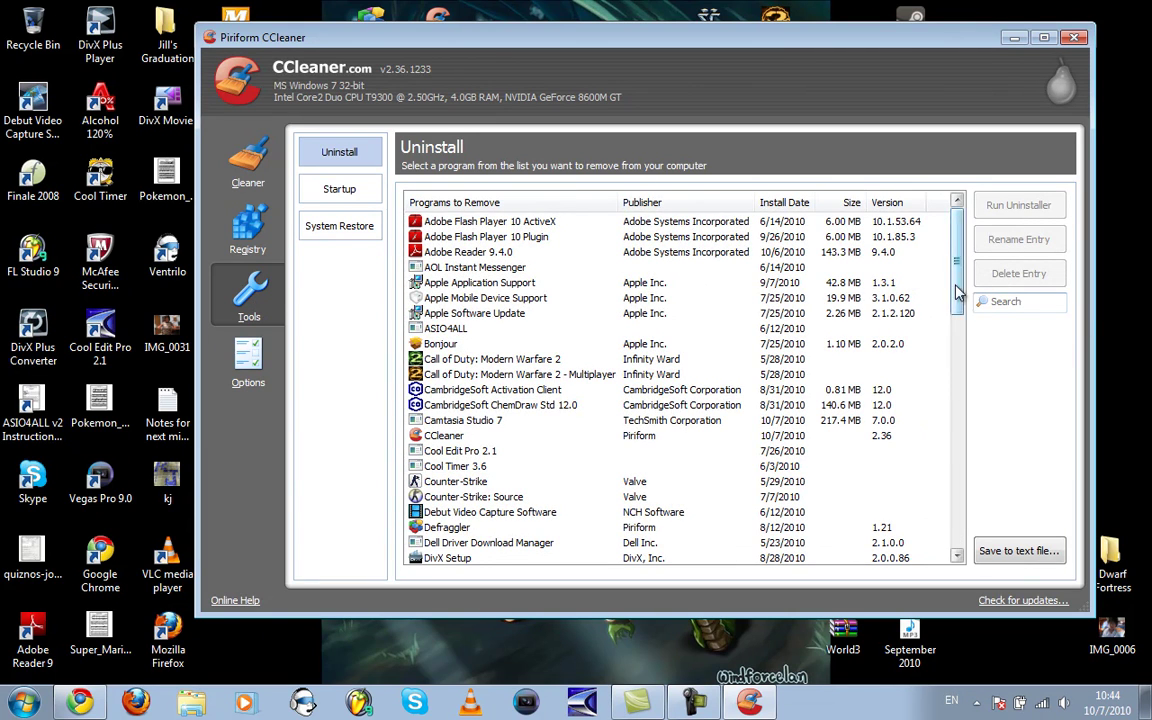
# Scroll the installed-program list and select CambridgeSoft ChemDraw Std 12.0
pyautogui.moveTo(955, 235)
pyautogui.mouseDown()
pyautogui.moveTo(955, 470)
pyautogui.moveTo(955, 232)
pyautogui.mouseUp()
pyautogui.moveTo(955, 258); pyautogui.dragTo(960, 487)
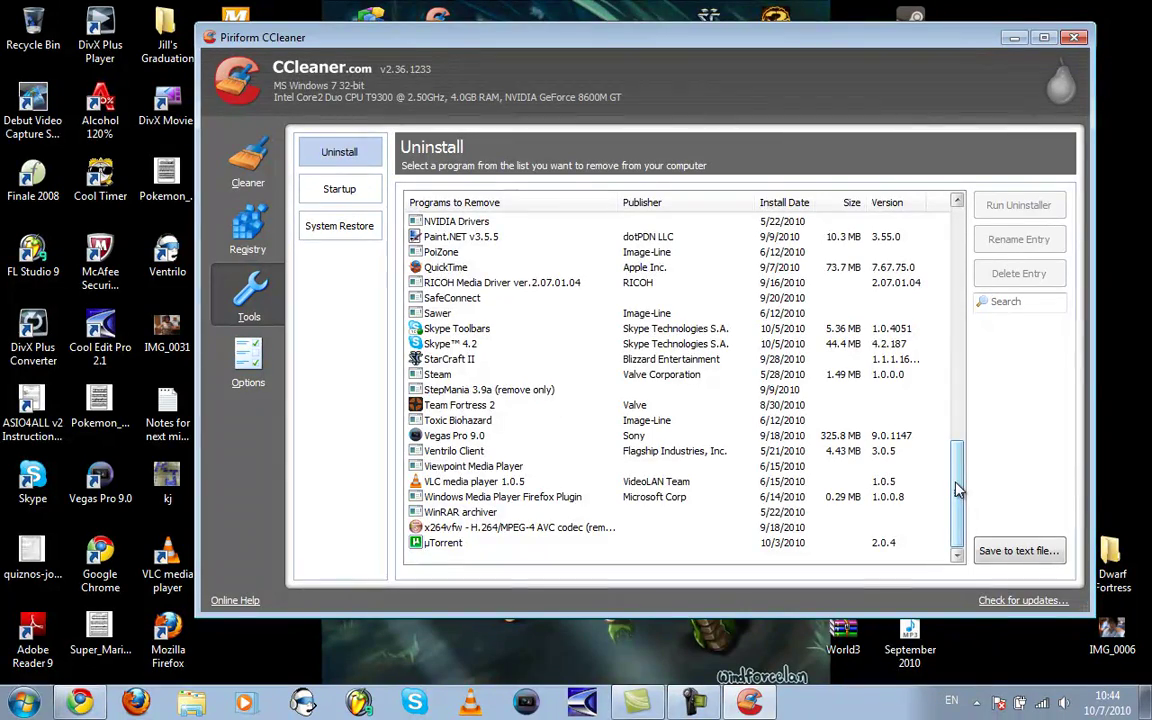
pyautogui.scroll(20, 957, 489)
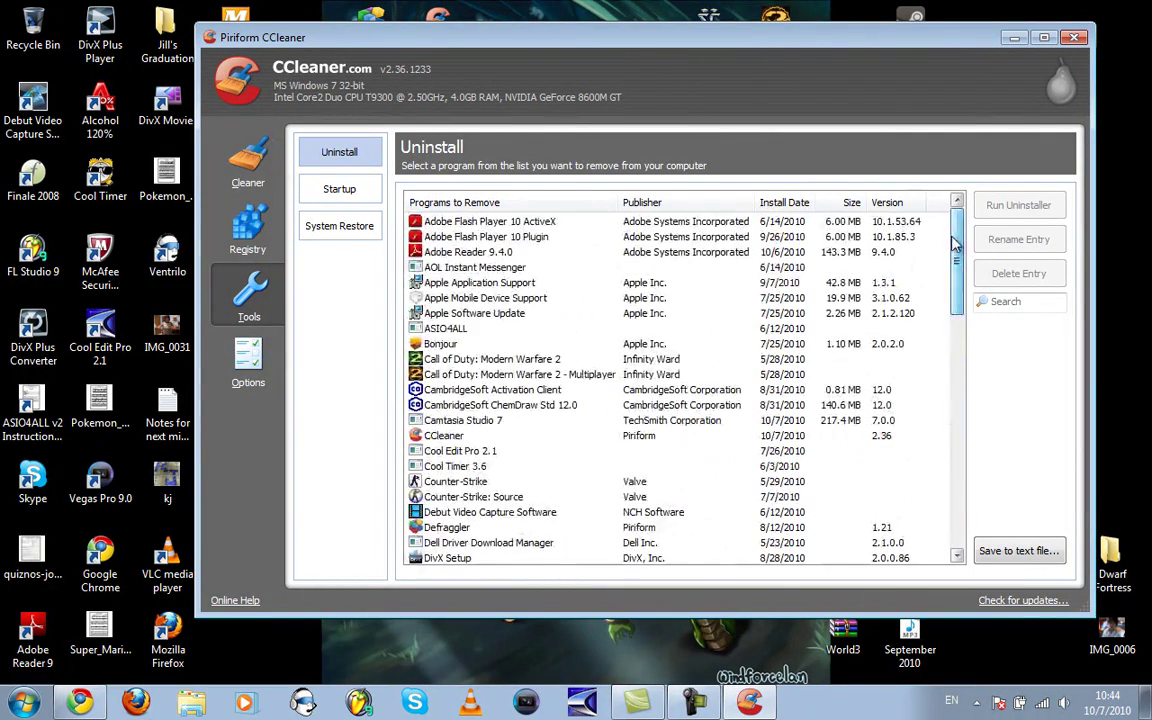
pyautogui.click(505, 405)
# Browse further down the list and inspect the FL Studio 9 and Hardcore entries
pyautogui.scroll(-4, 620, 418)
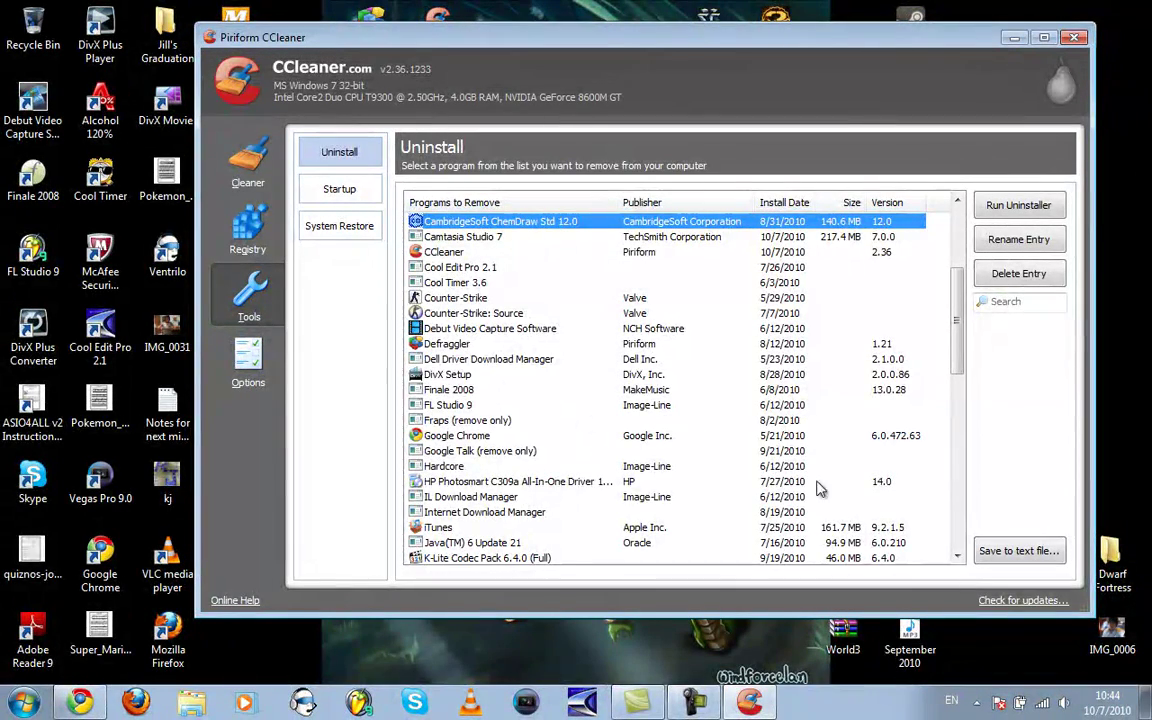
pyautogui.scroll(-3, 676, 419)
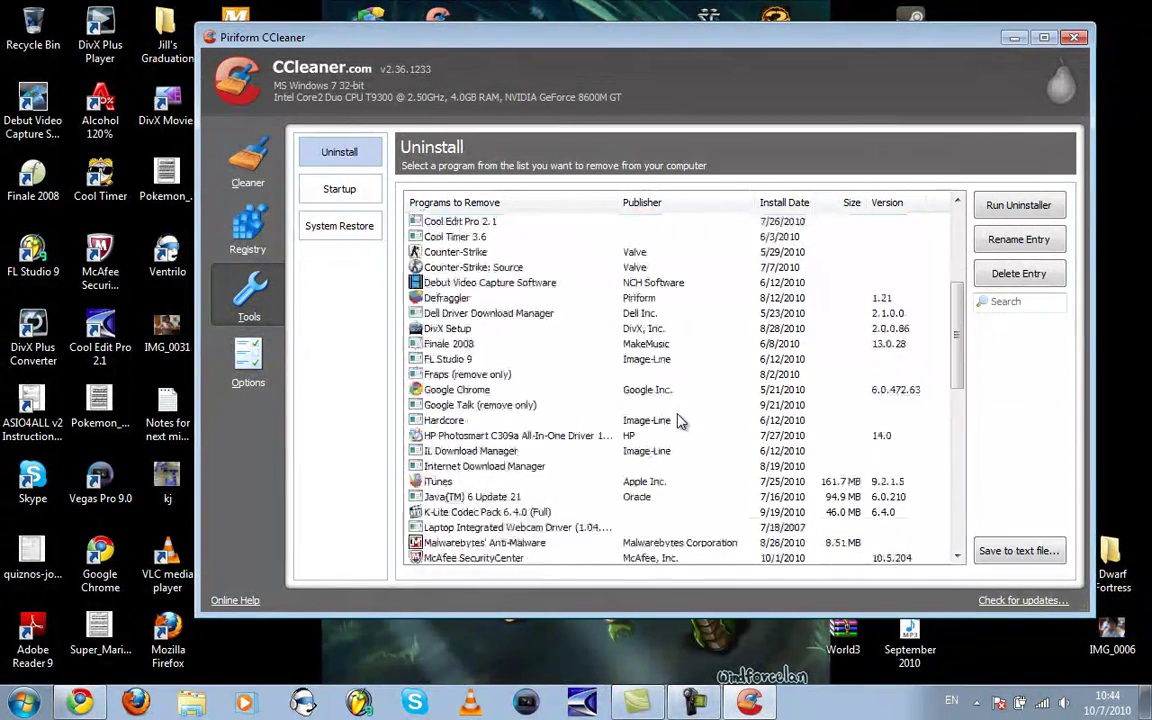
pyautogui.scroll(4, 676, 419)
pyautogui.scroll(-6, 666, 395)
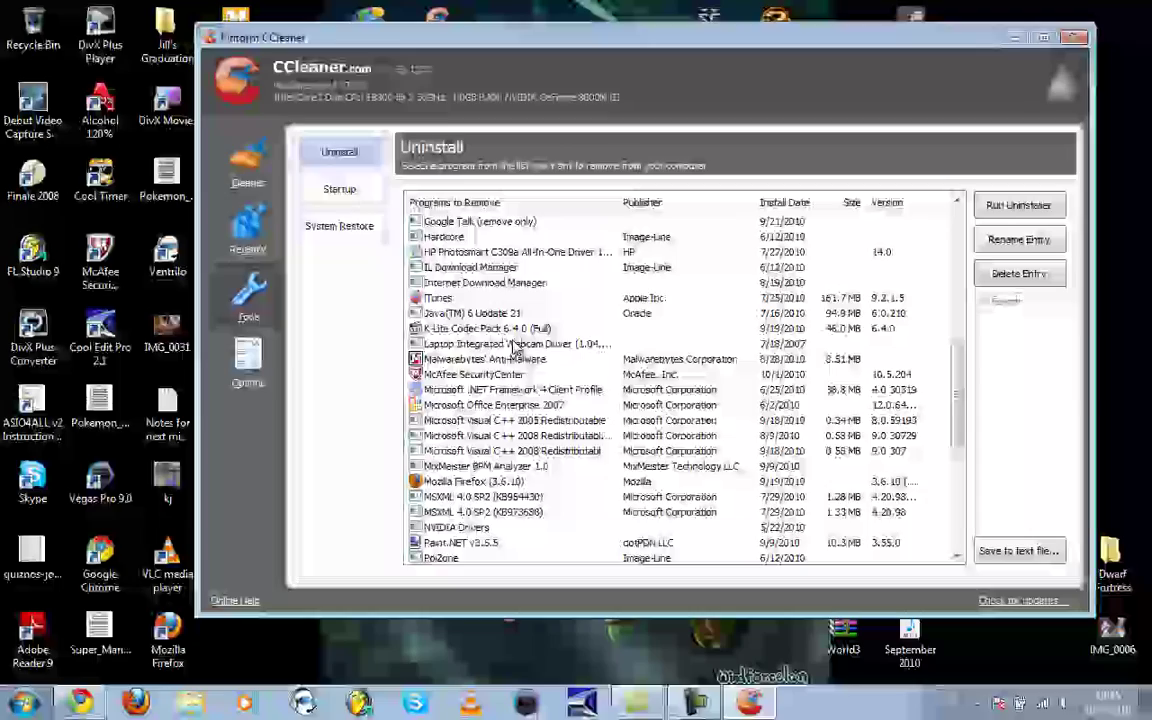
pyautogui.scroll(12, 560, 320)
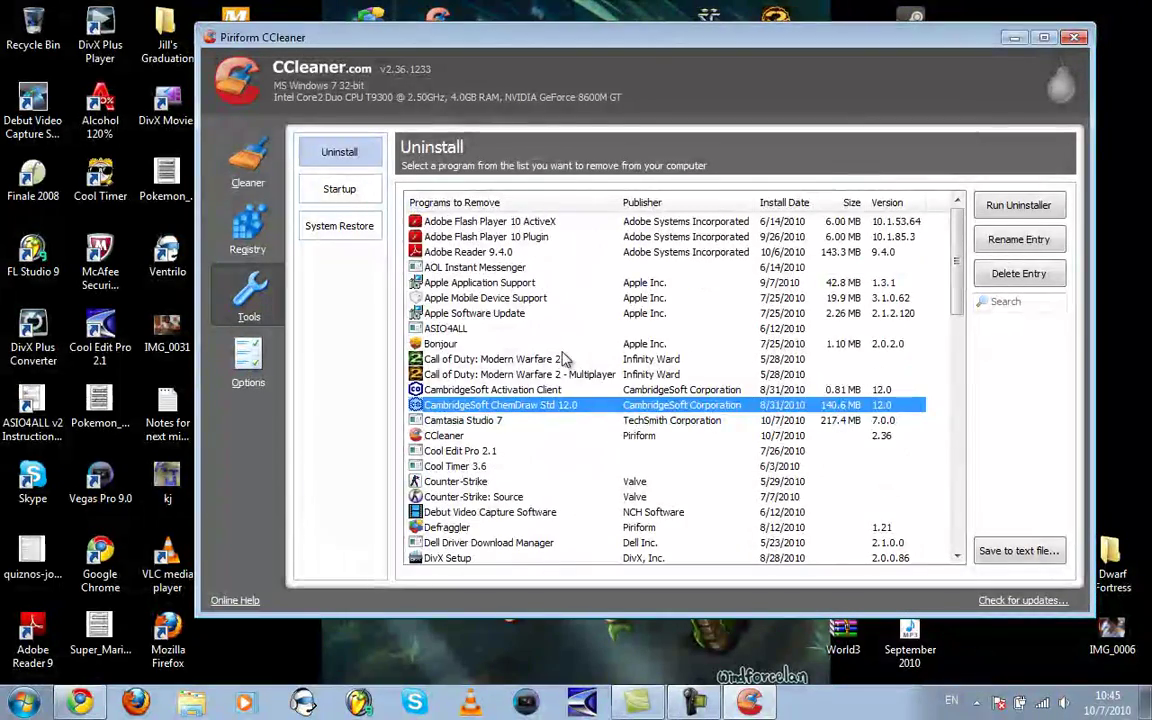
pyautogui.click(507, 345)
pyautogui.scroll(-5, 510, 360)
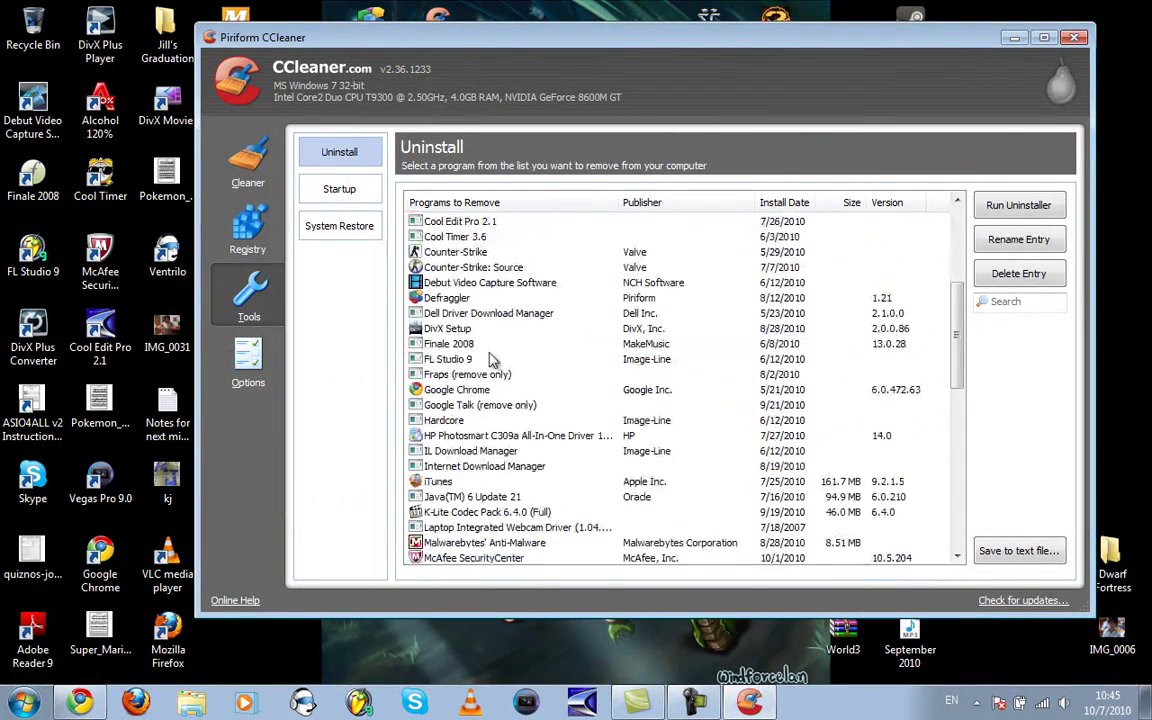
pyautogui.click(507, 362)
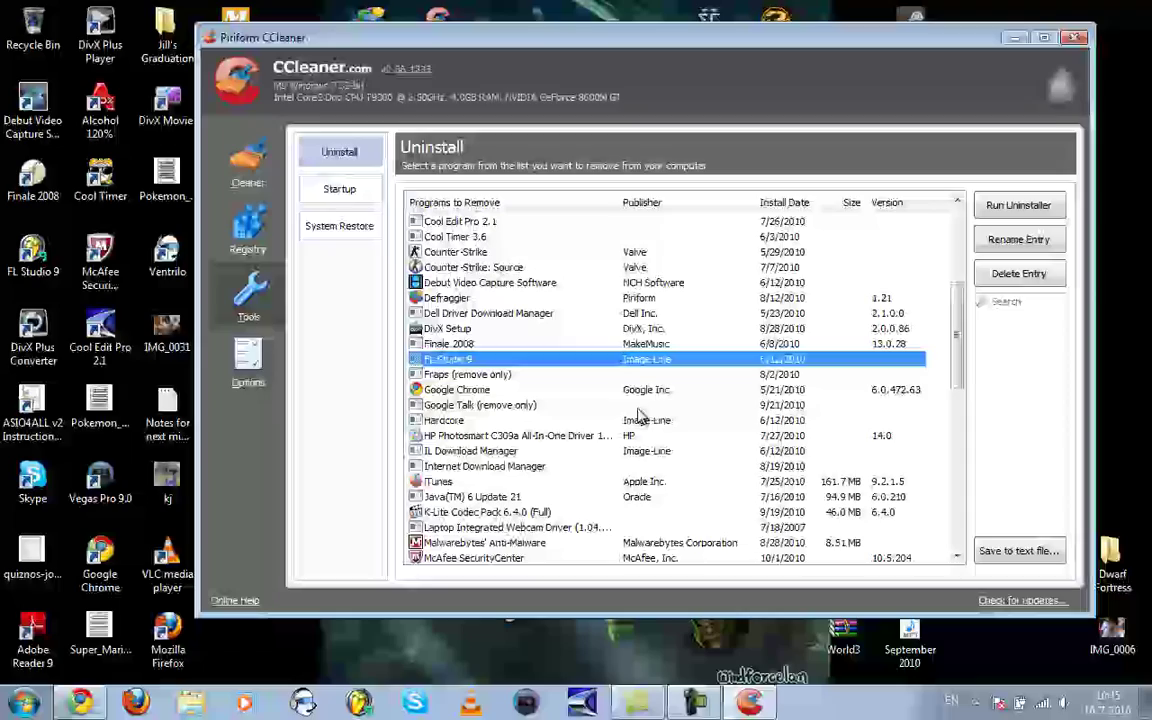
pyautogui.scroll(-5, 515, 447)
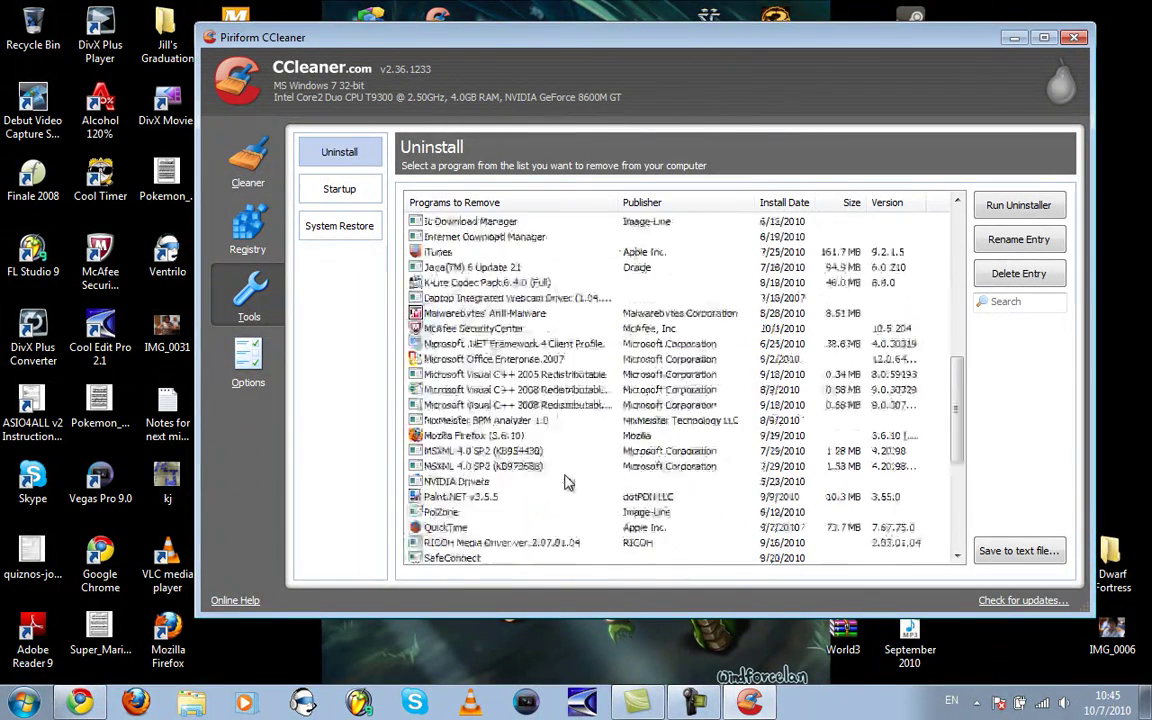
pyautogui.scroll(2, 560, 520)
pyautogui.click(481, 285)
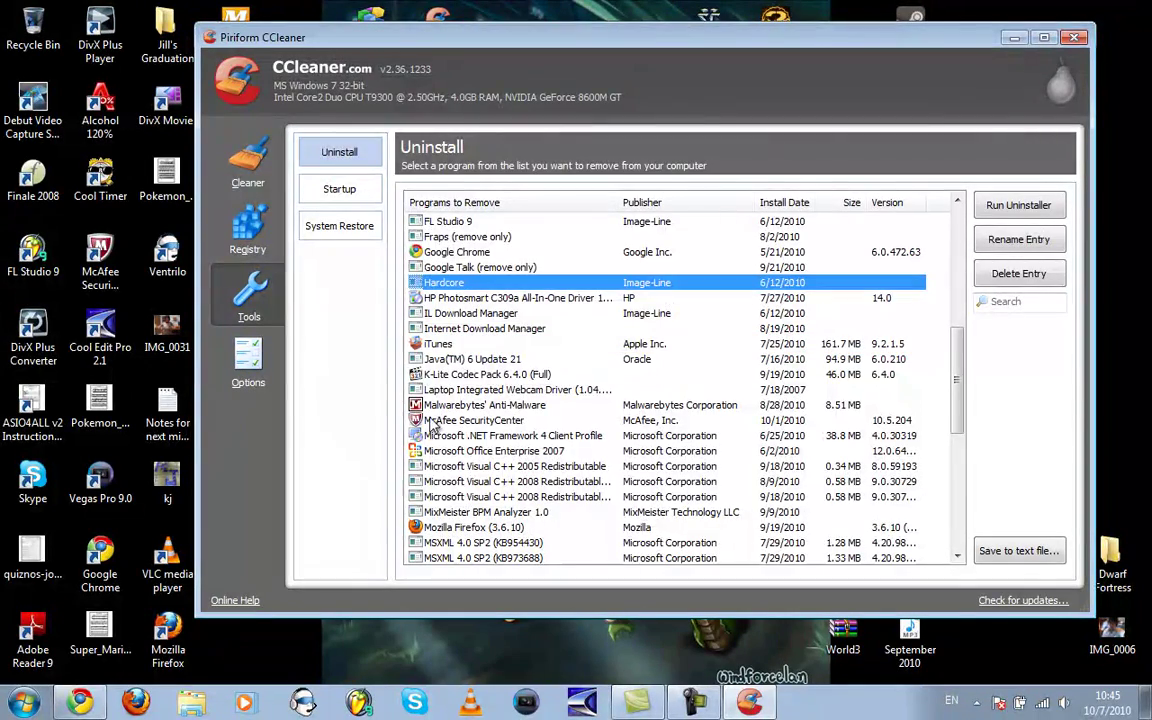
# Review the Startup programs, inspecting the mcui_exe and OEM02Mon.exe entries
pyautogui.click(340, 189)
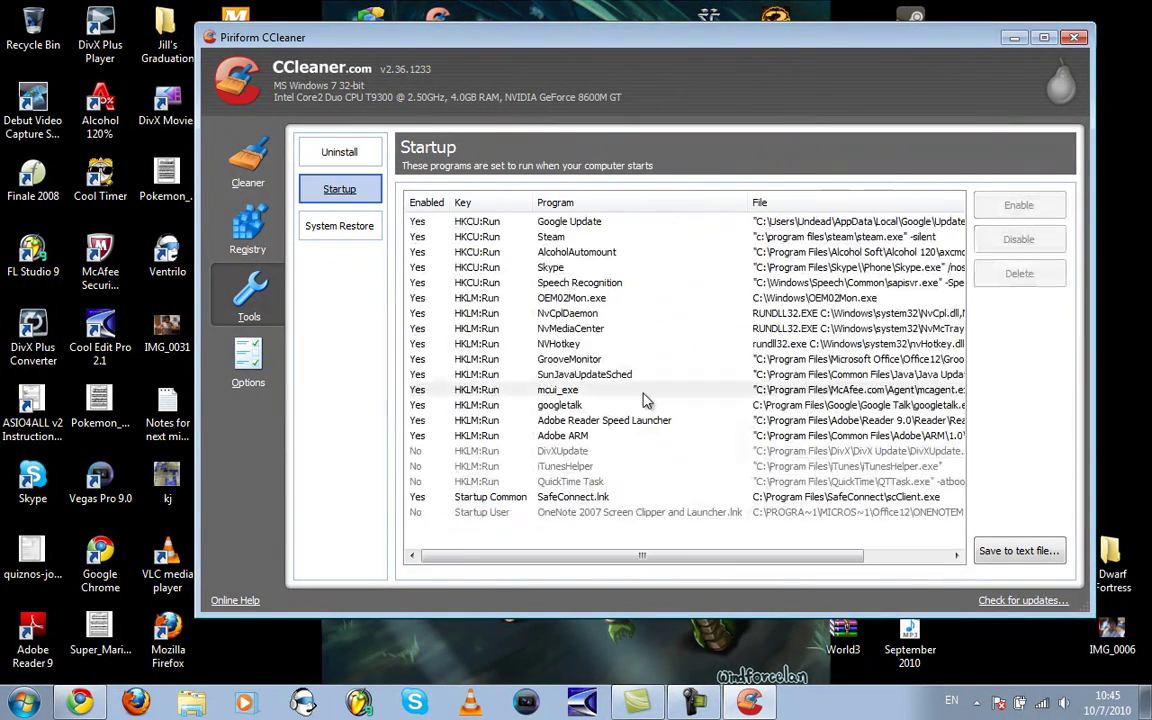
pyautogui.click(643, 394)
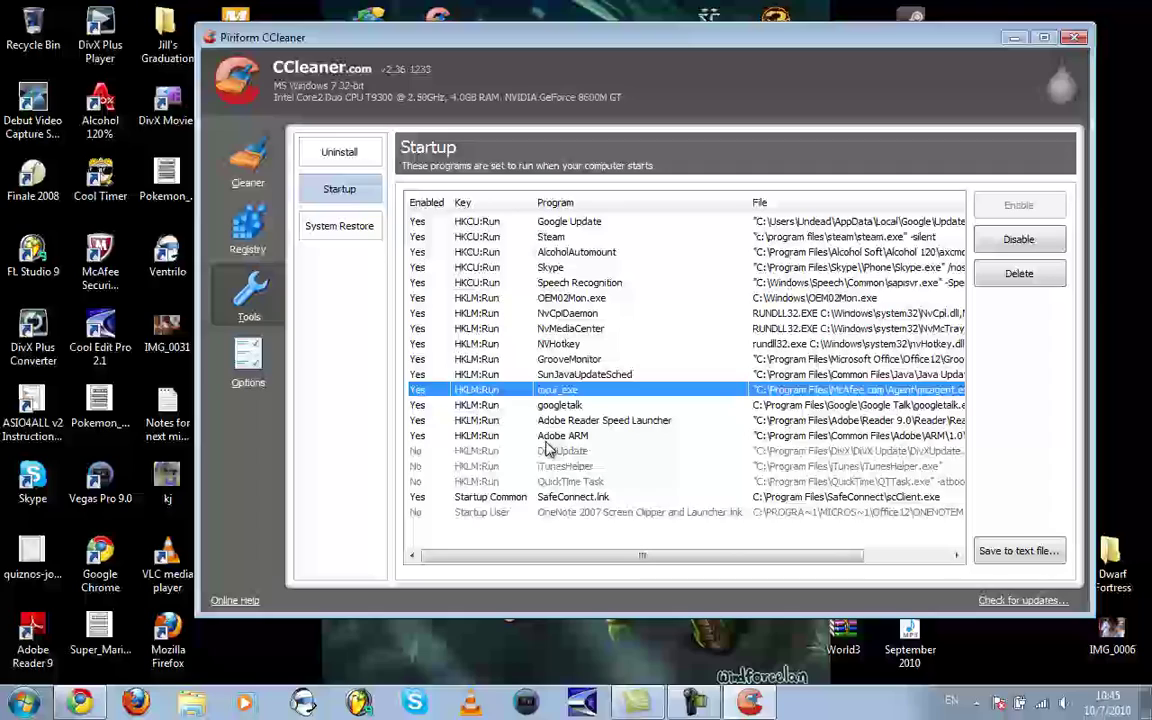
pyautogui.hscroll(3, 520, 480)
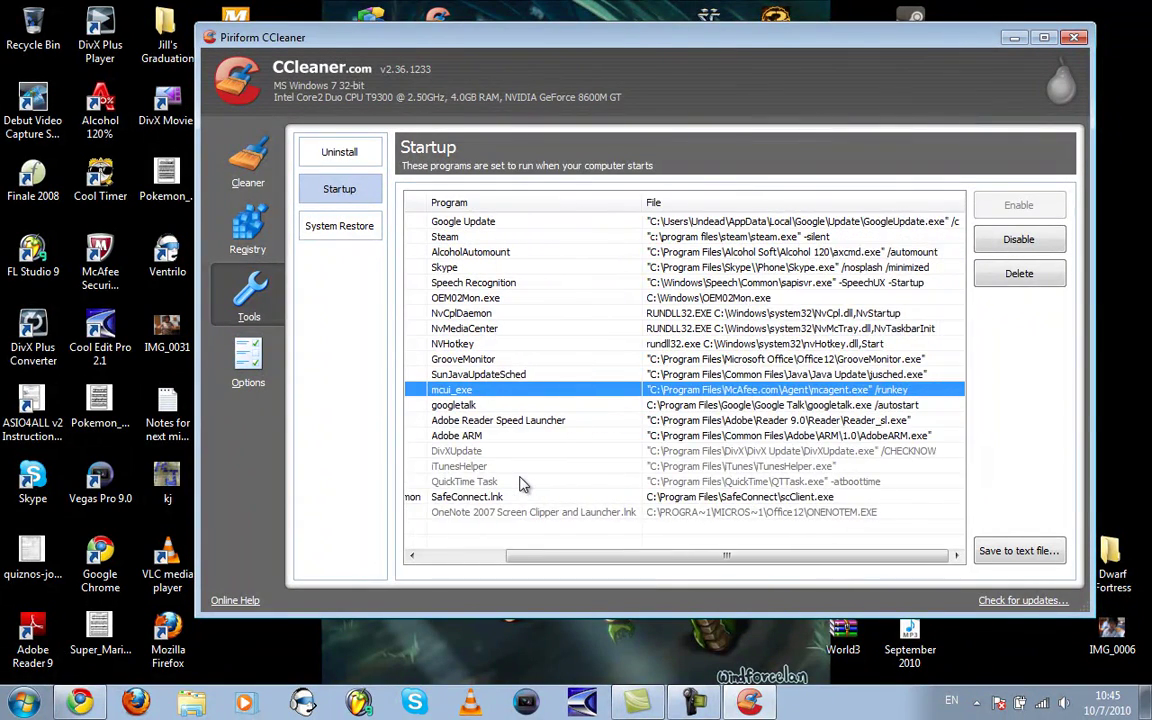
pyautogui.hscroll(-3, 520, 485)
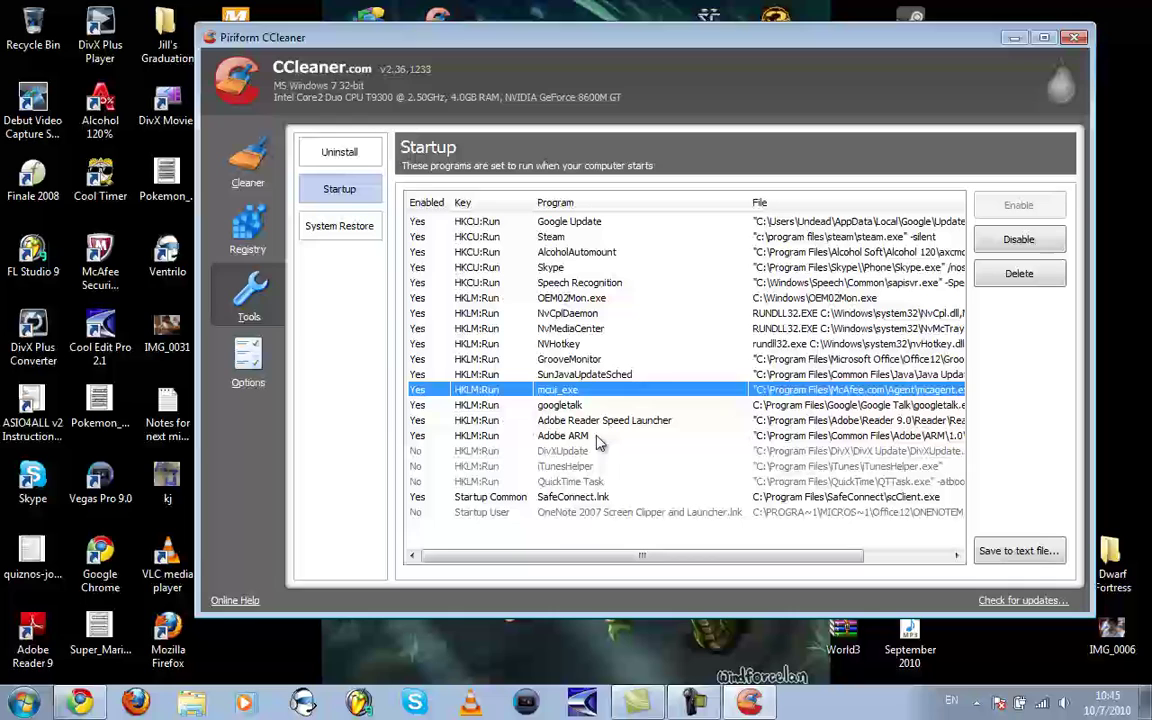
pyautogui.click(977, 702)
pyautogui.click(612, 537)
pyautogui.click(612, 537)
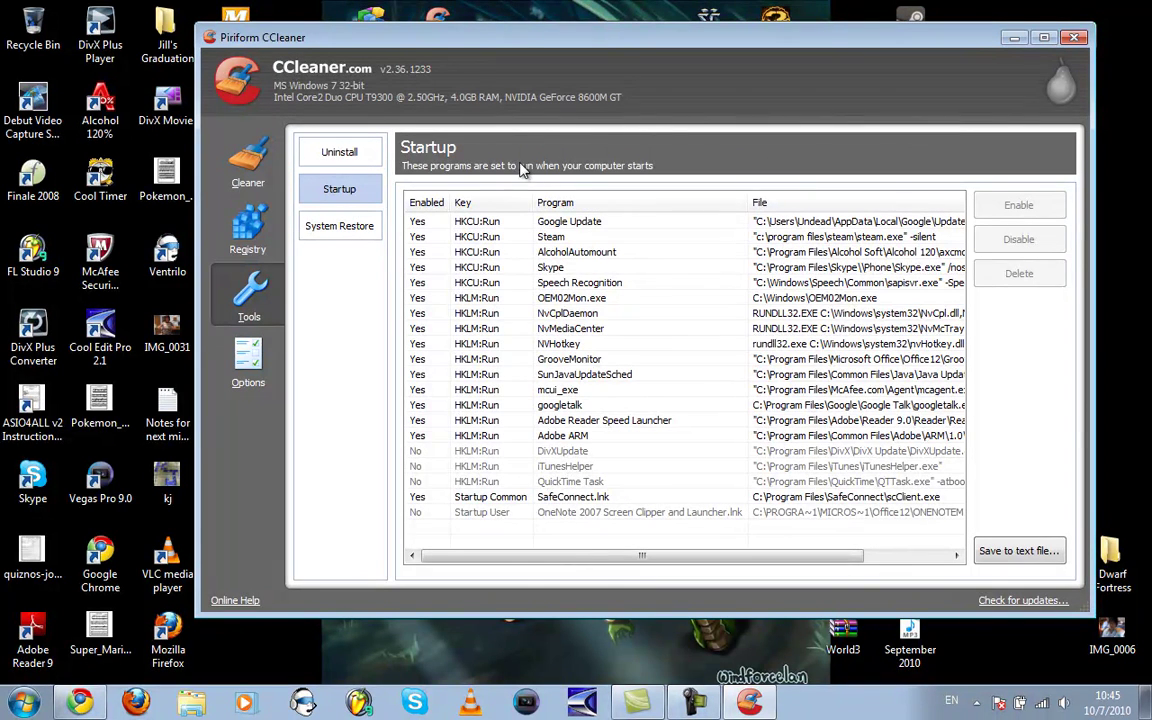
pyautogui.click(540, 298)
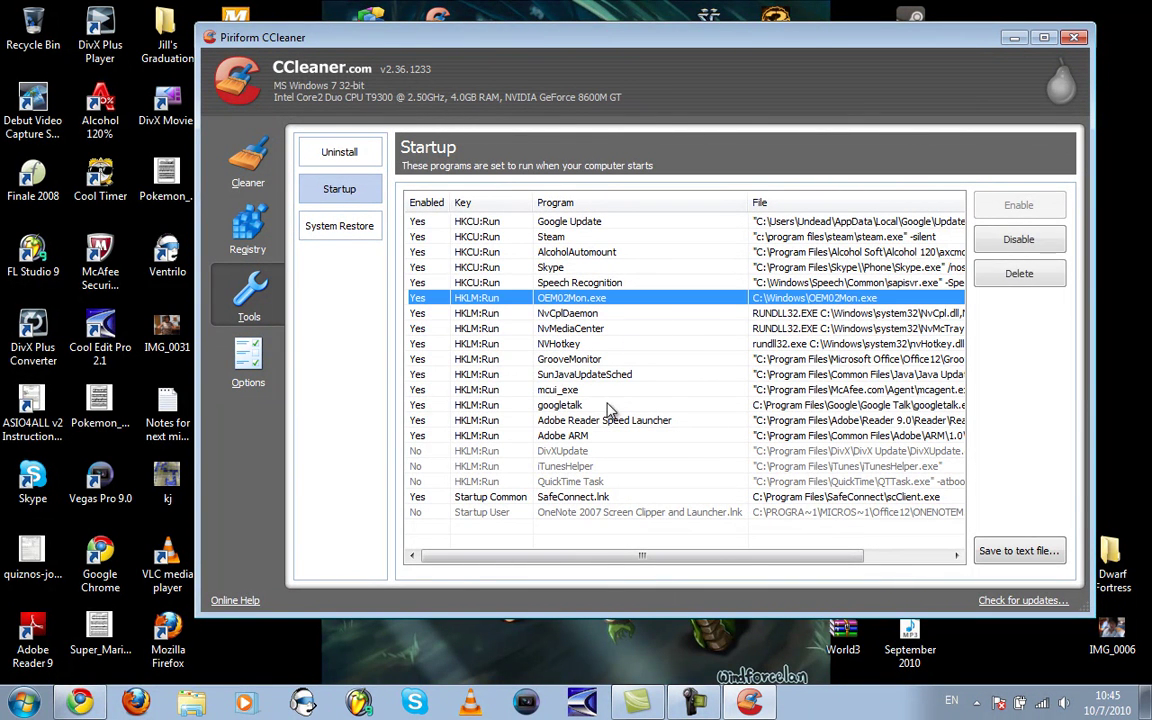
pyautogui.click(612, 537)
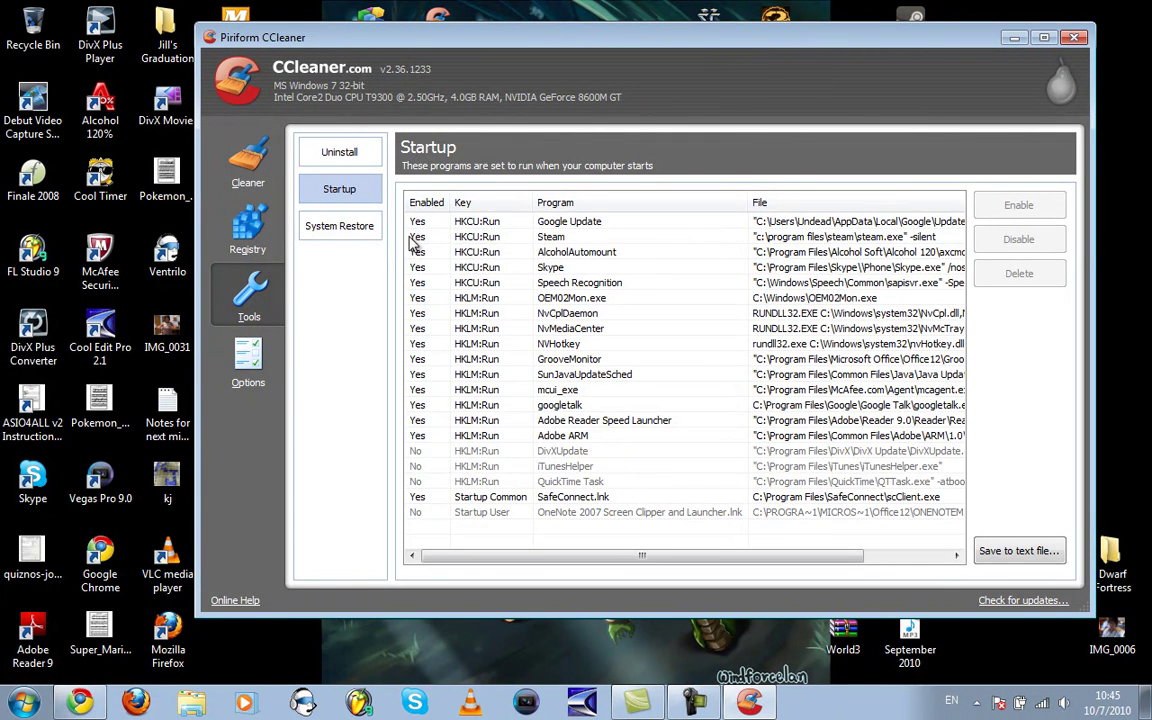
# Review the System Restore points with a wider Description column, then return to the Cleaner results
pyautogui.click(339, 226)
pyautogui.click(600, 249)
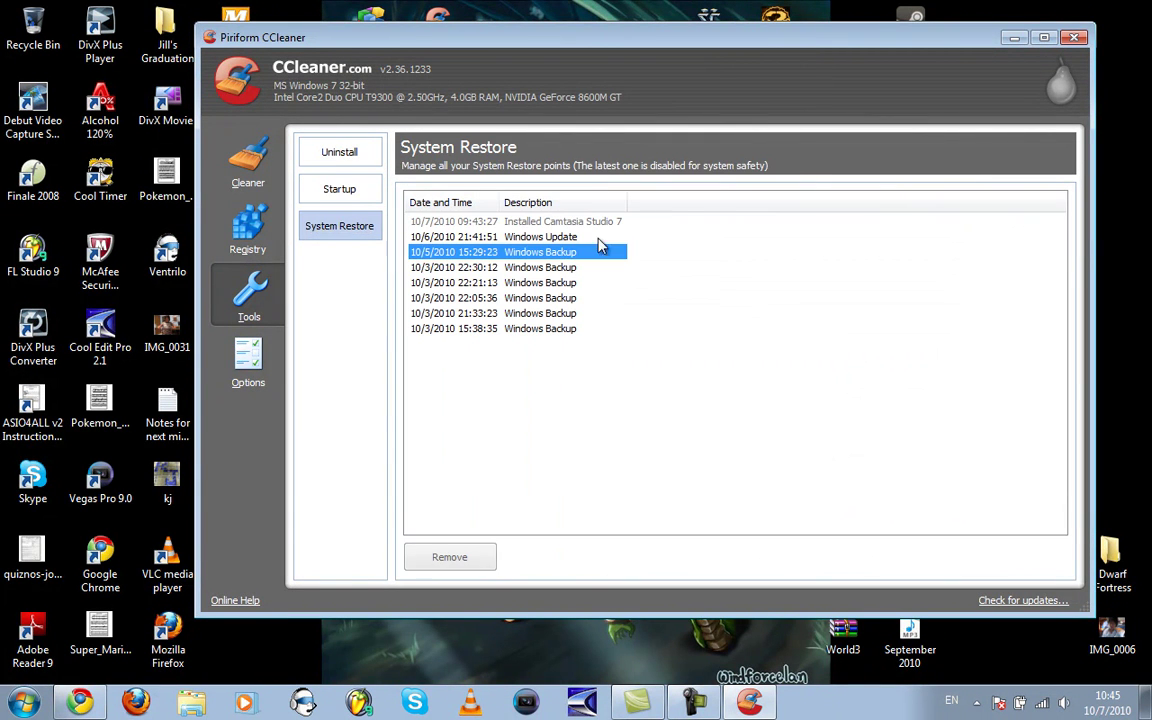
pyautogui.moveTo(628, 200); pyautogui.dragTo(868, 199)
pyautogui.click(573, 355)
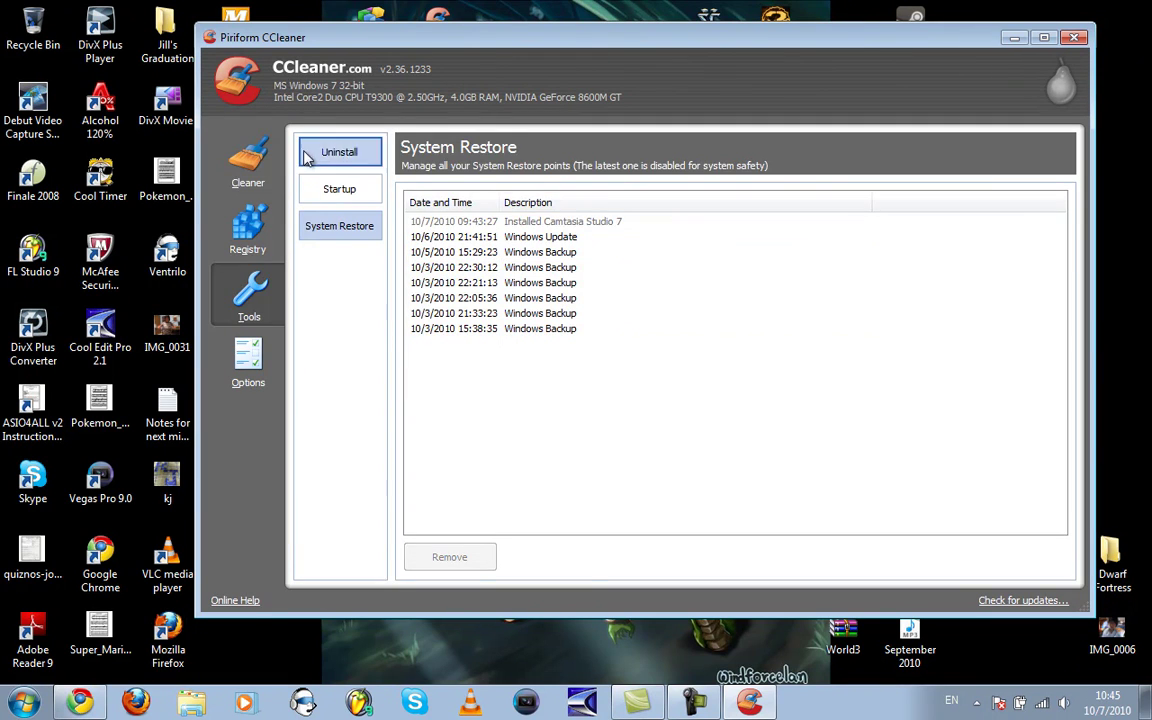
pyautogui.click(248, 165)
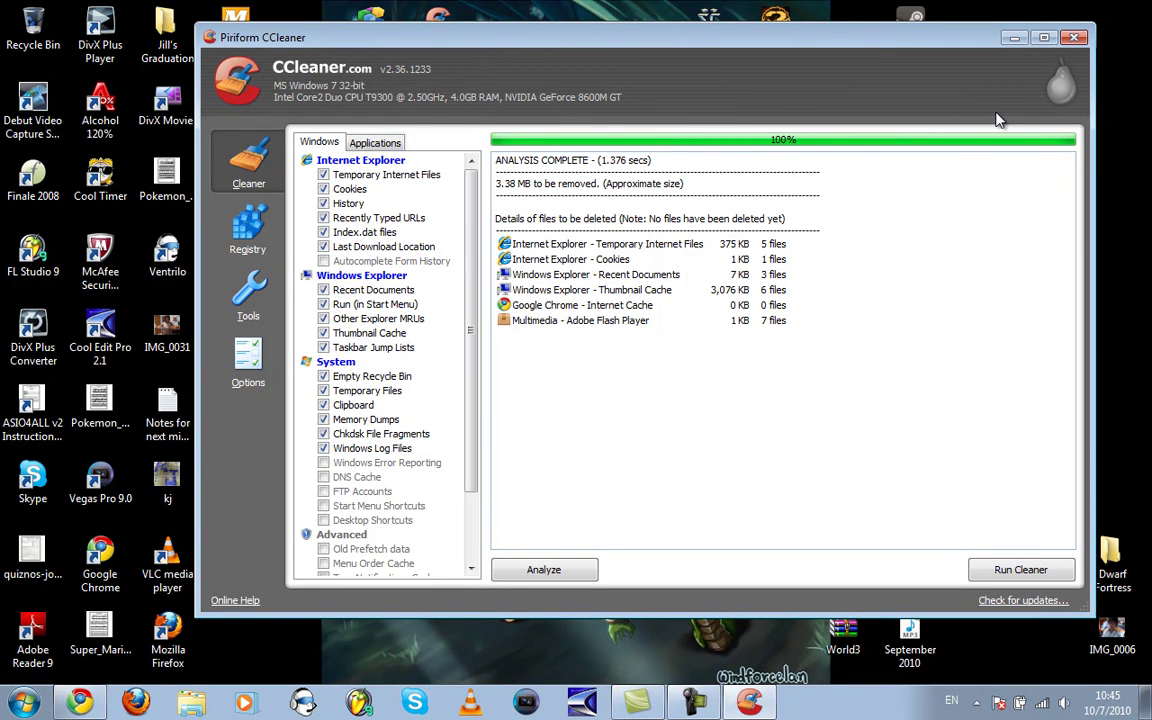
# Close CCleaner and its download tab, then open the Defraggler 1.21.209 FileHippo page
pyautogui.click(1072, 42)
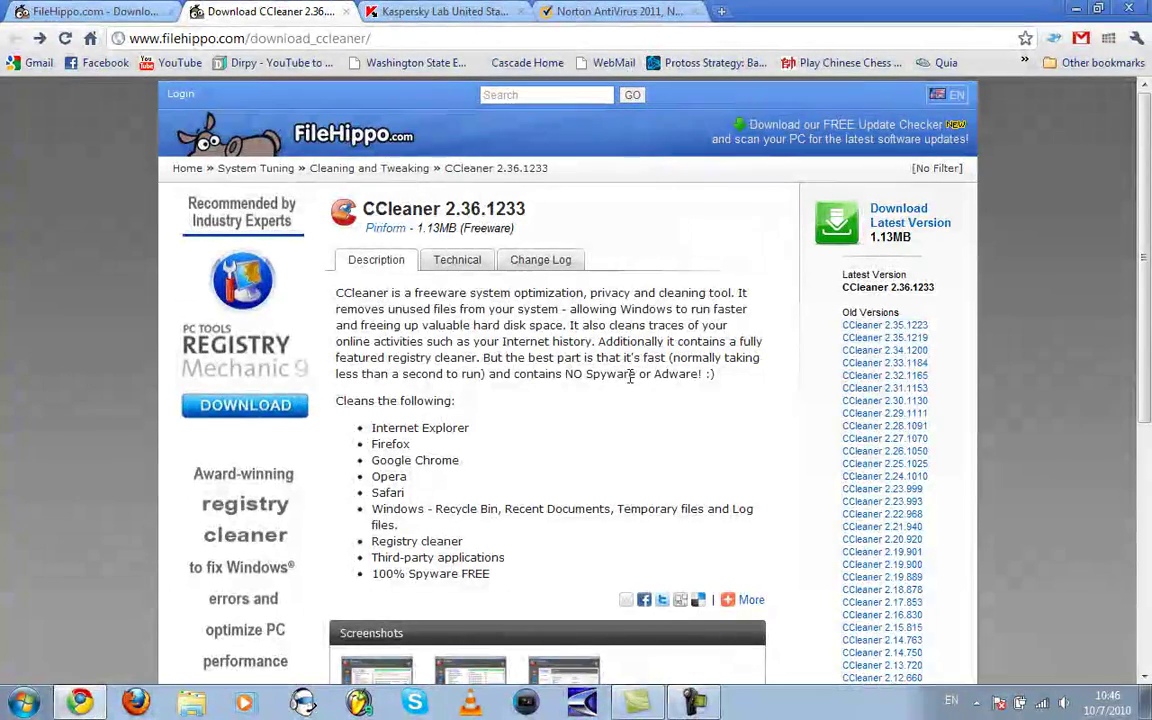
pyautogui.click(440, 11)
pyautogui.click(270, 11)
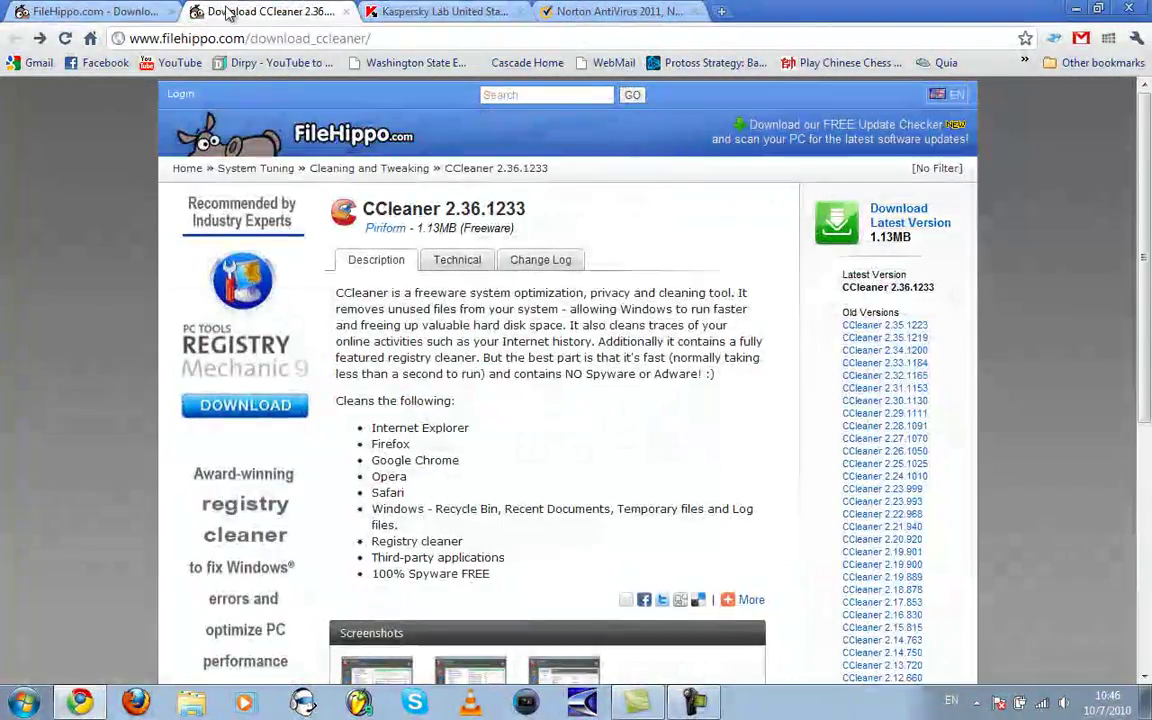
pyautogui.click(338, 11)
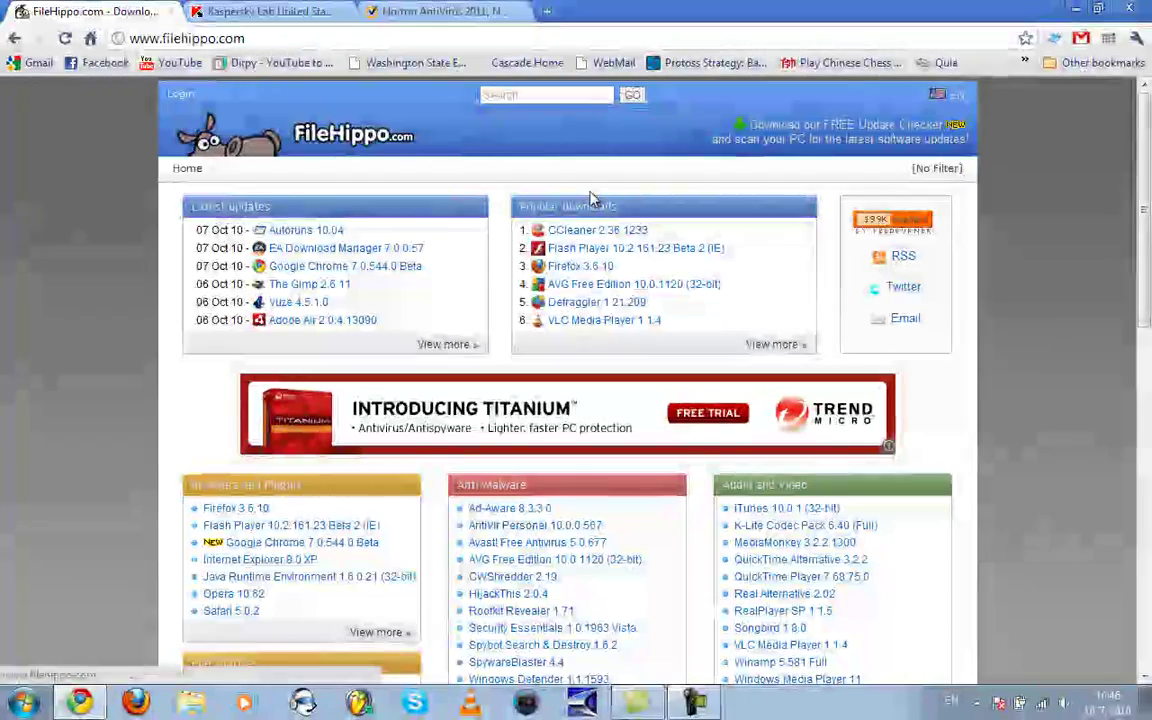
pyautogui.click(580, 303)
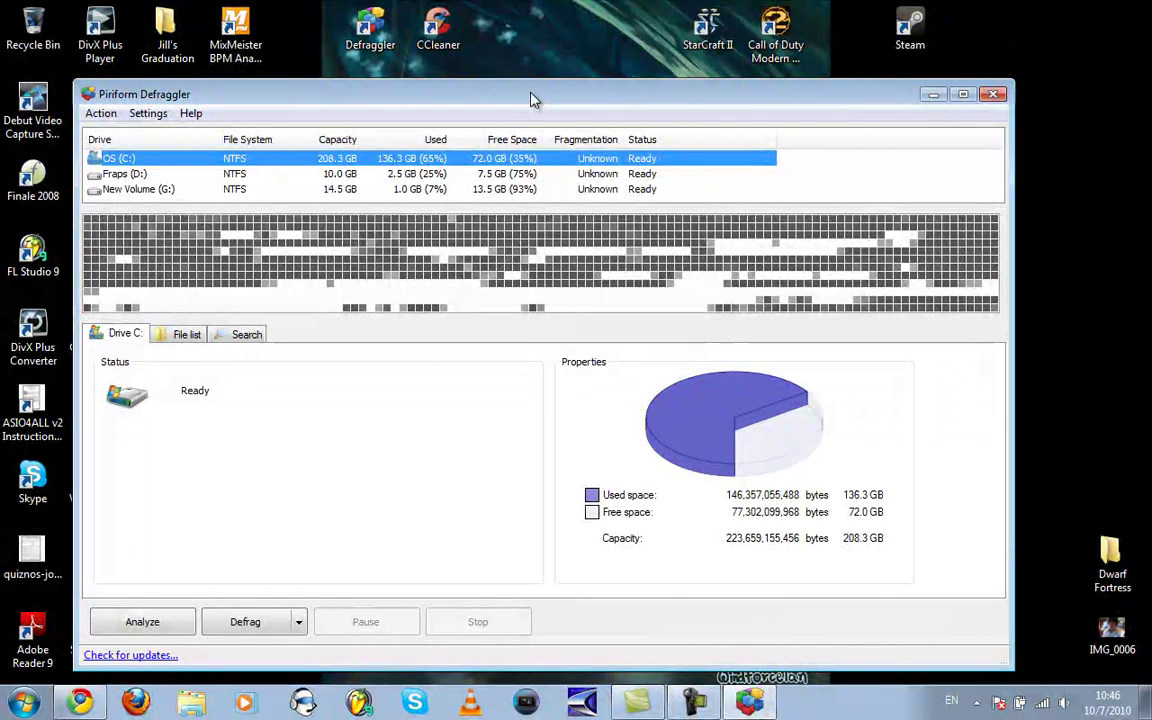
# Analyze the OS (C:) drive for fragmentation in Defraggler
pyautogui.click(211, 617)
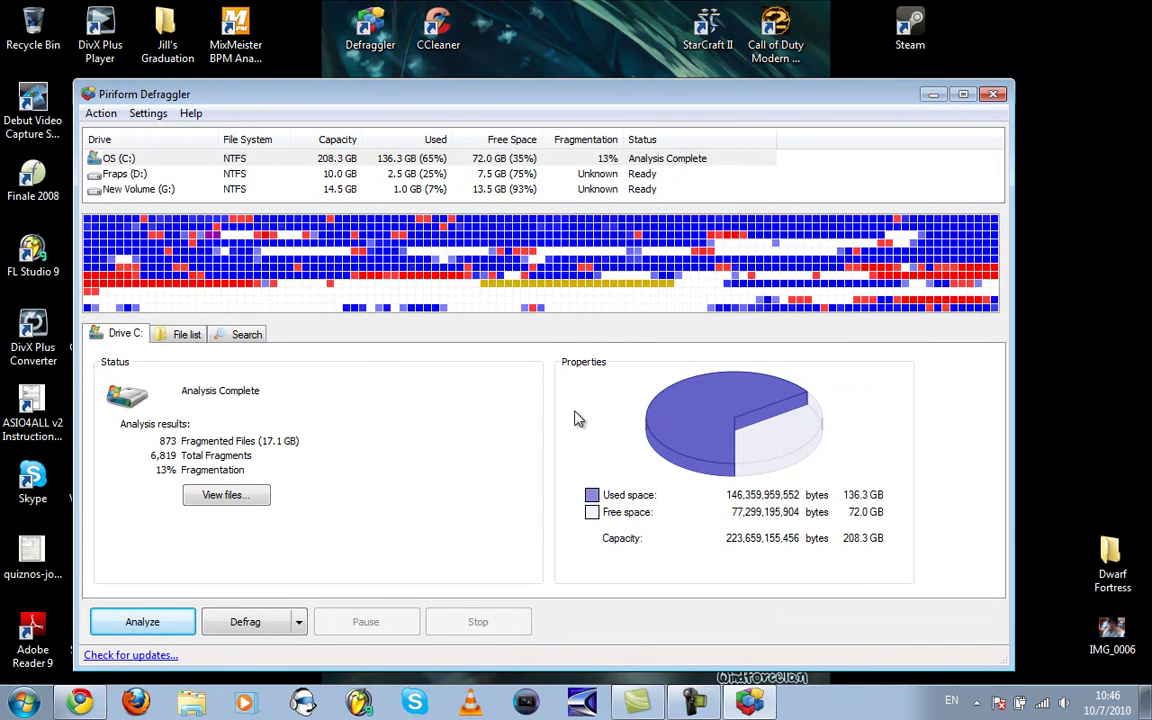
# Inspect the files in several drive-map blocks, including a fragmented System Volume Information file
pyautogui.click(395, 279)
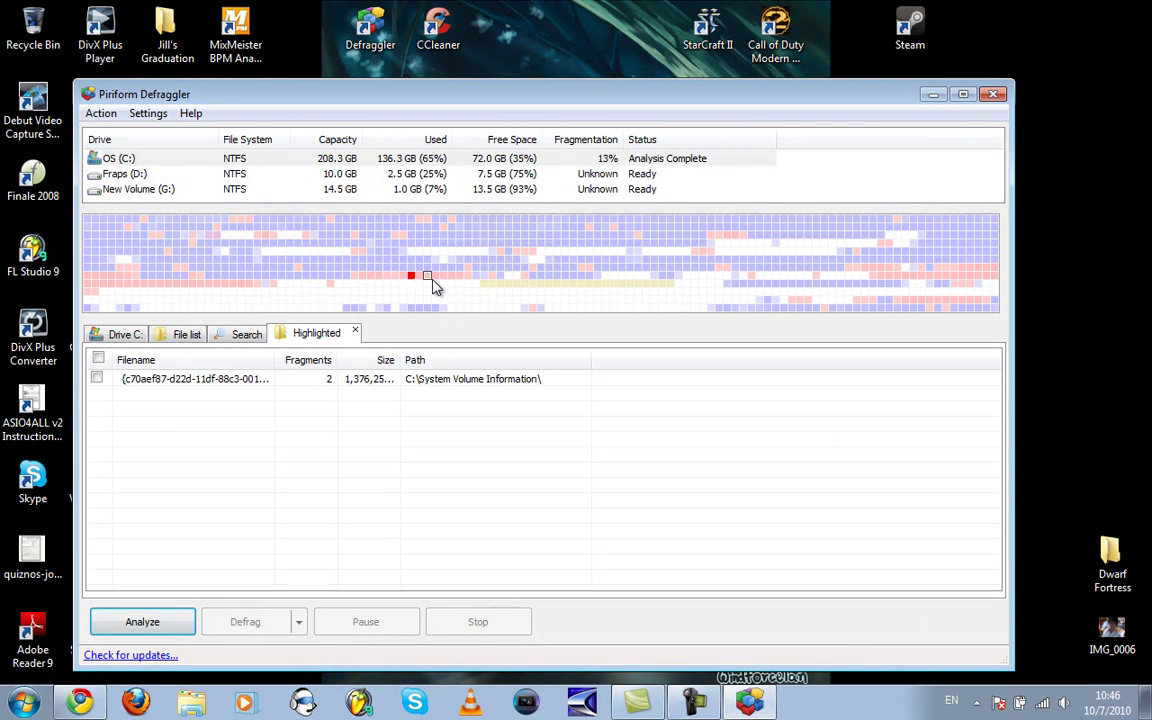
pyautogui.click(466, 275)
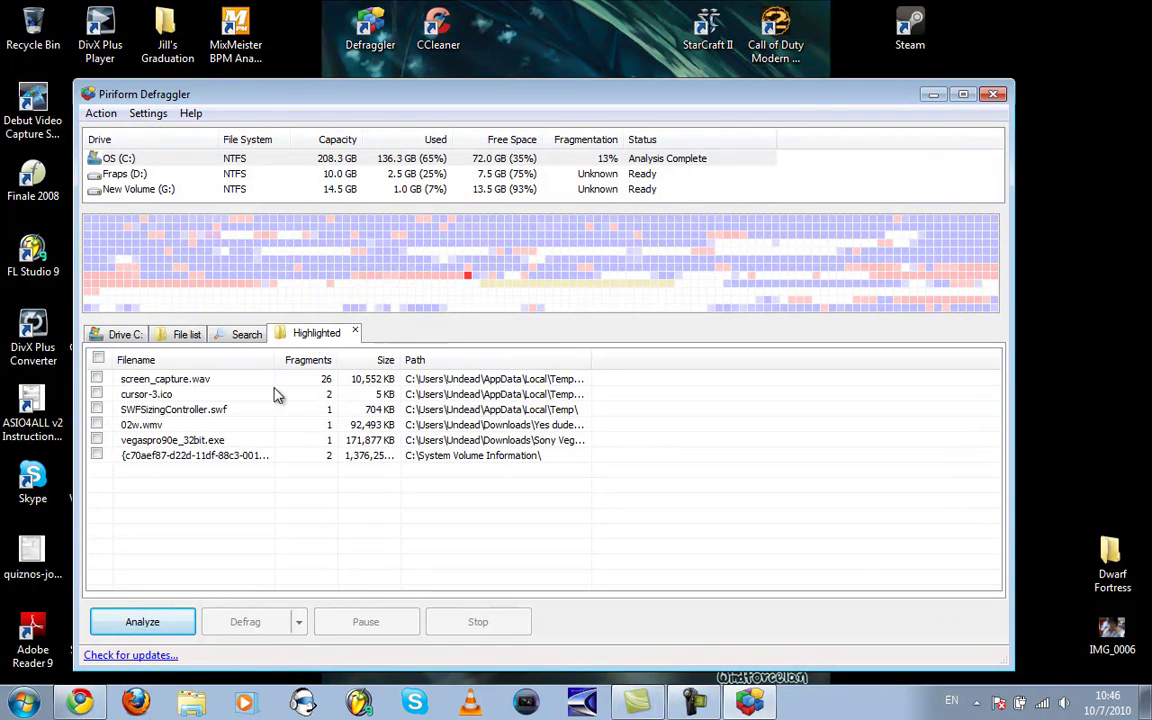
pyautogui.click(127, 285)
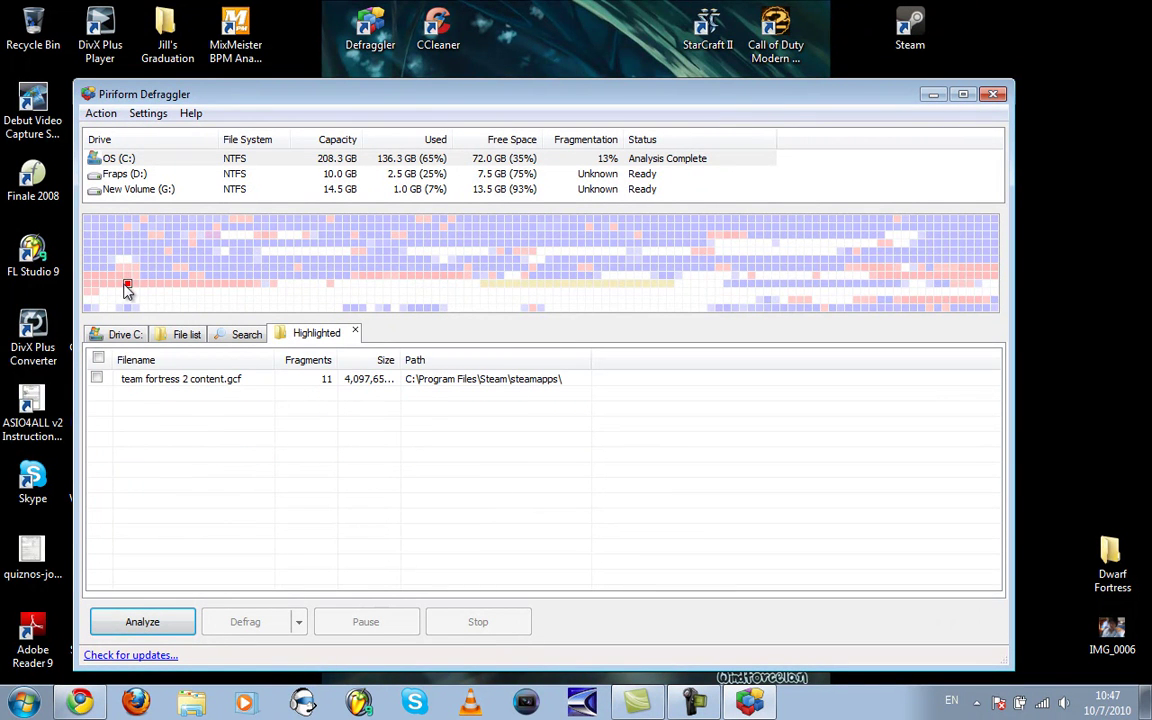
pyautogui.click(241, 219)
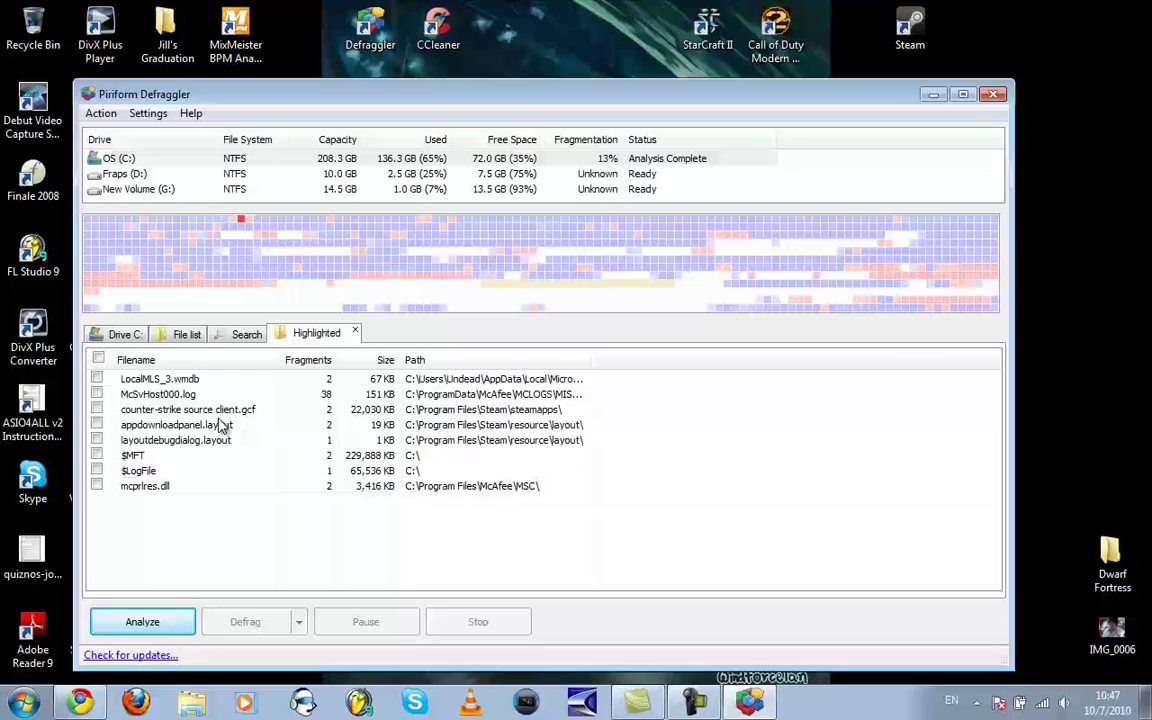
pyautogui.click(265, 237)
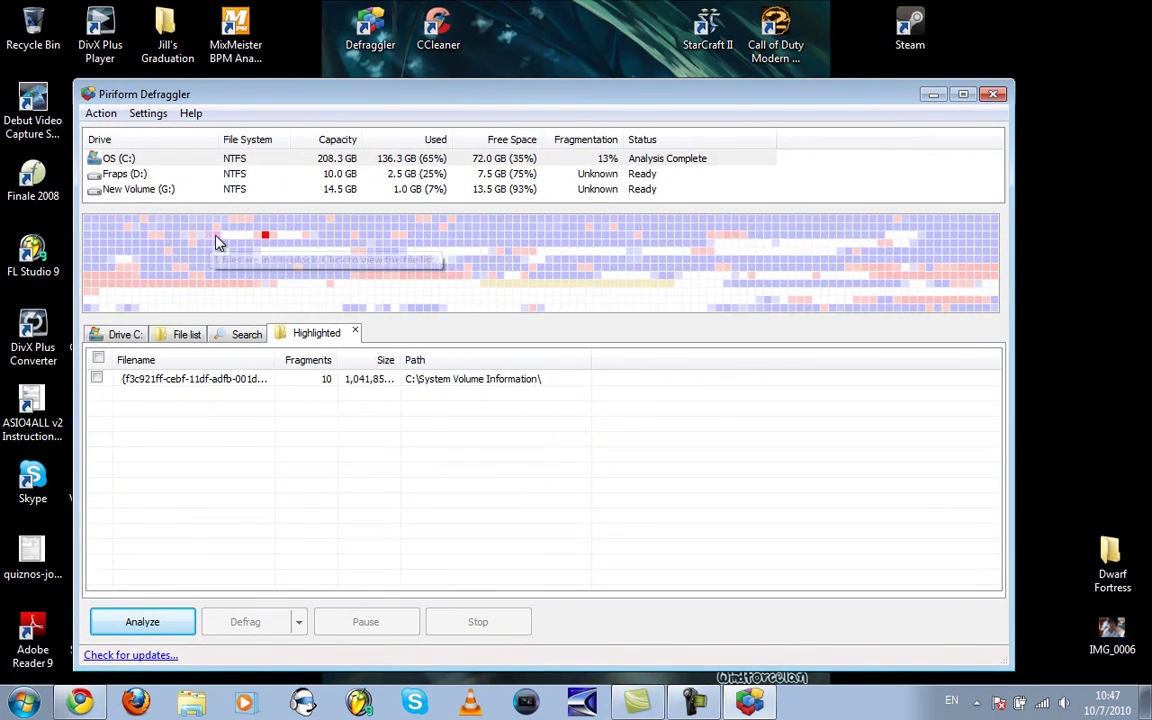
# Review C:'s 873 fragmented files and 13% fragmentation summary, checking Defrag modes without running any
pyautogui.click(216, 243)
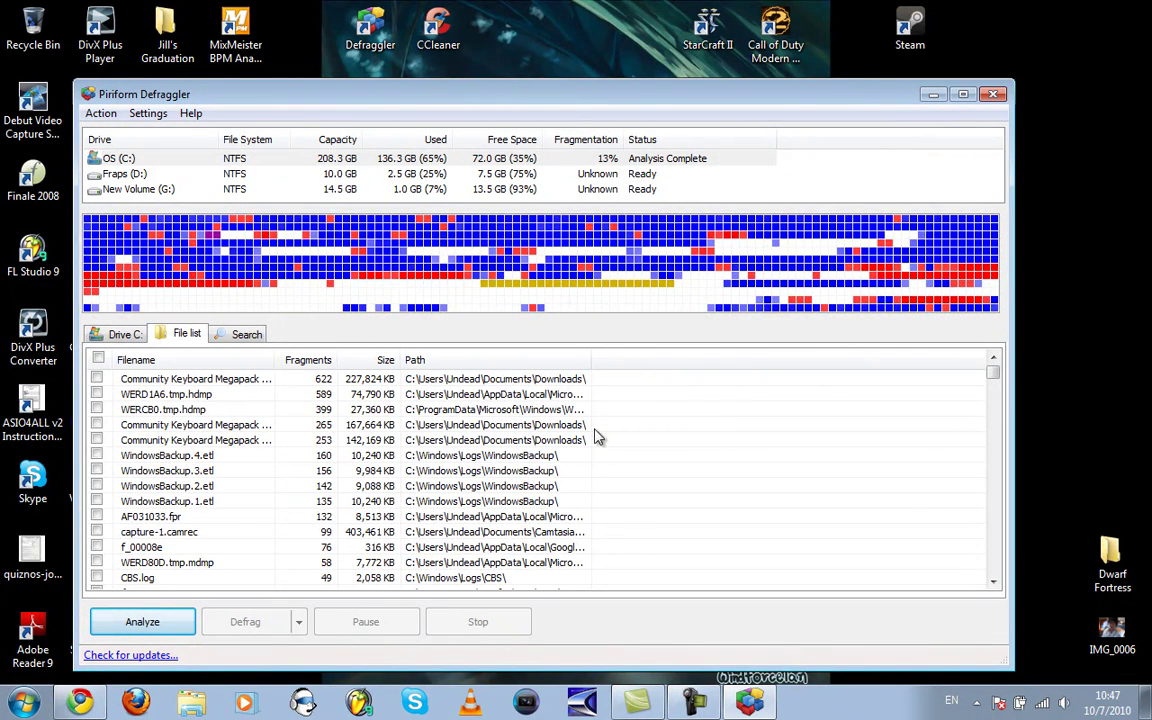
pyautogui.scroll(-10, 600, 480)
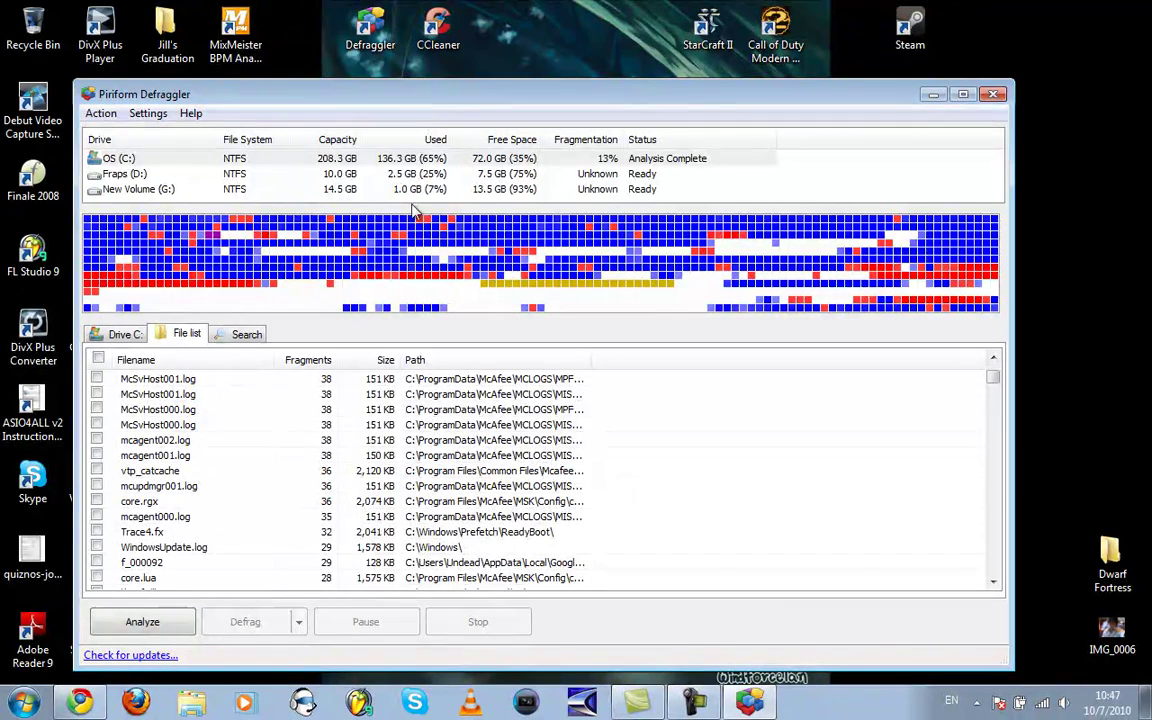
pyautogui.click(122, 332)
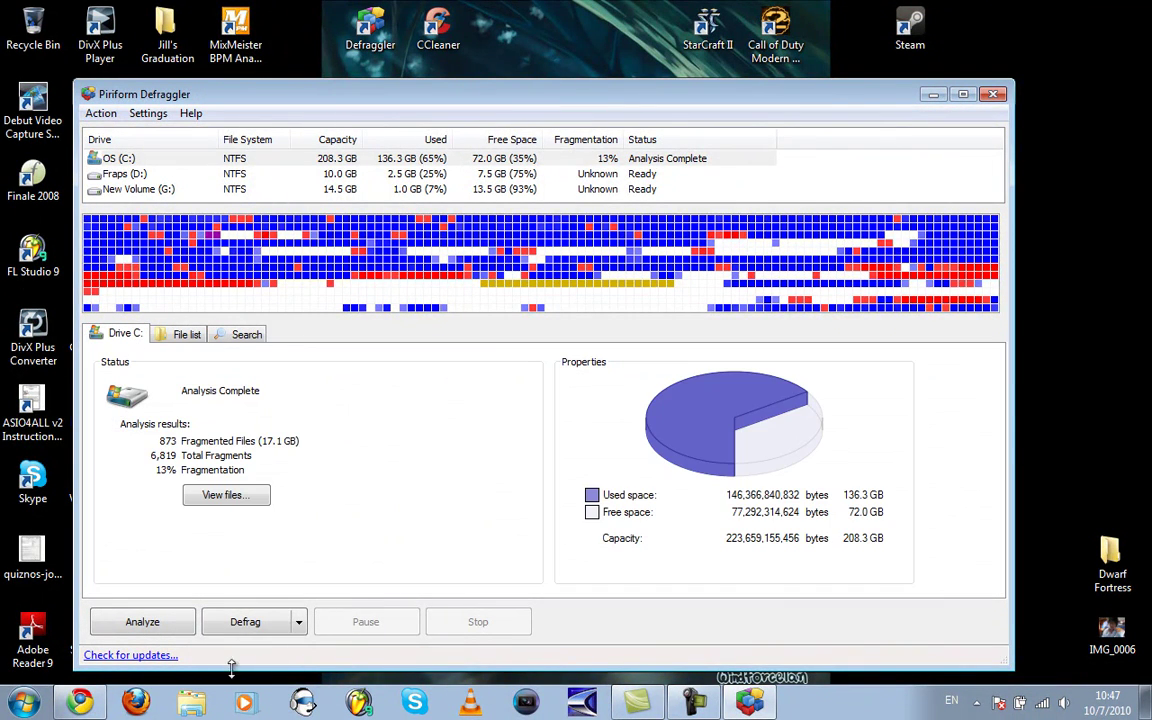
pyautogui.click(298, 622)
pyautogui.click(246, 620)
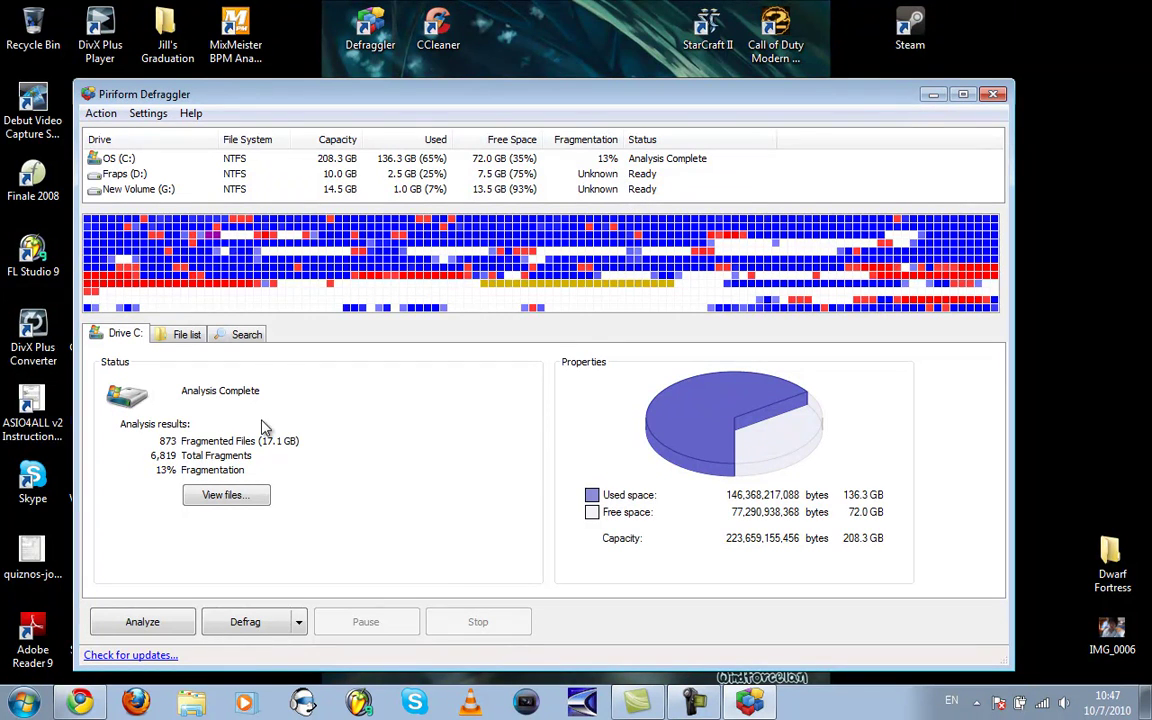
pyautogui.click(602, 155)
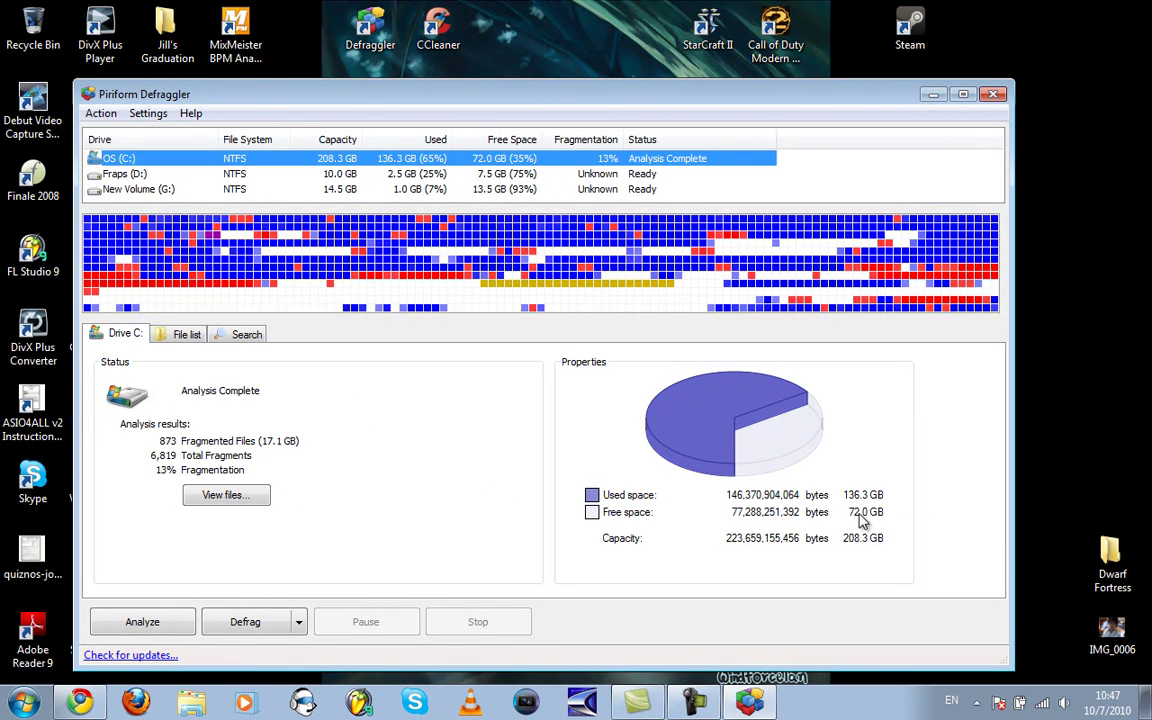
# Close Defraggler, then in Chrome replace the Defraggler download tab with a blank one
pyautogui.click(993, 93)
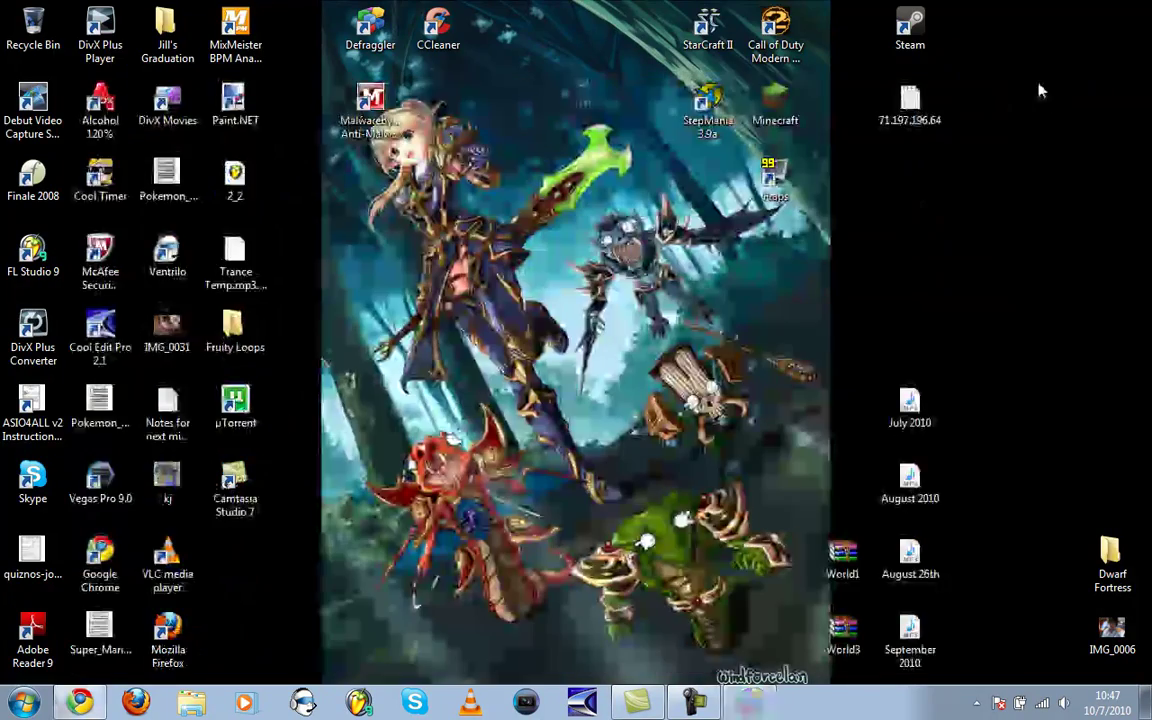
pyautogui.moveTo(1148, 676); pyautogui.dragTo(390, 2)
pyautogui.click(397, 558)
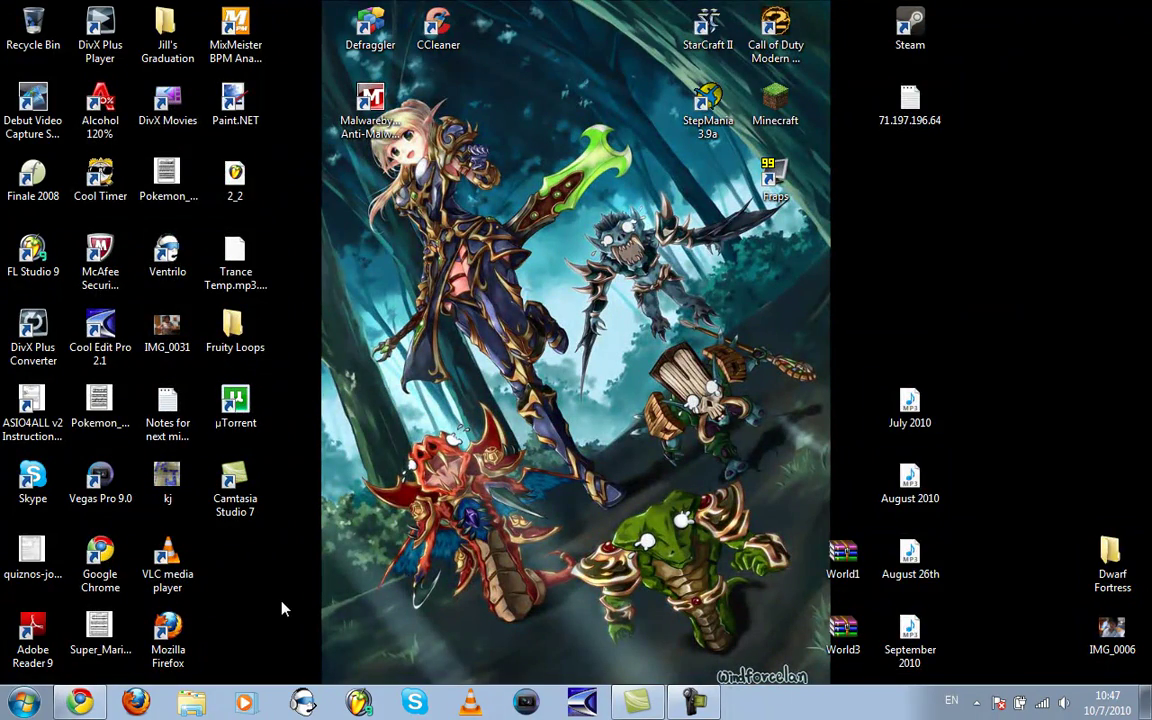
pyautogui.click(80, 702)
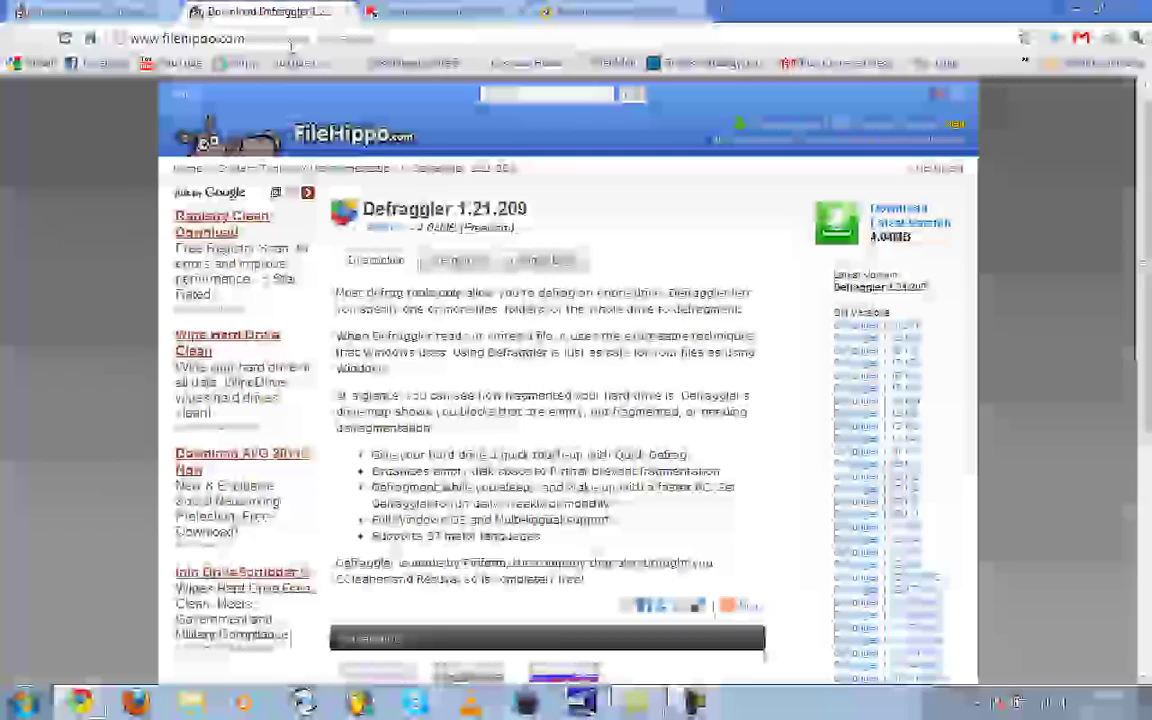
pyautogui.hotkey('ctrl', 'w')
pyautogui.hotkey('ctrl', 't')
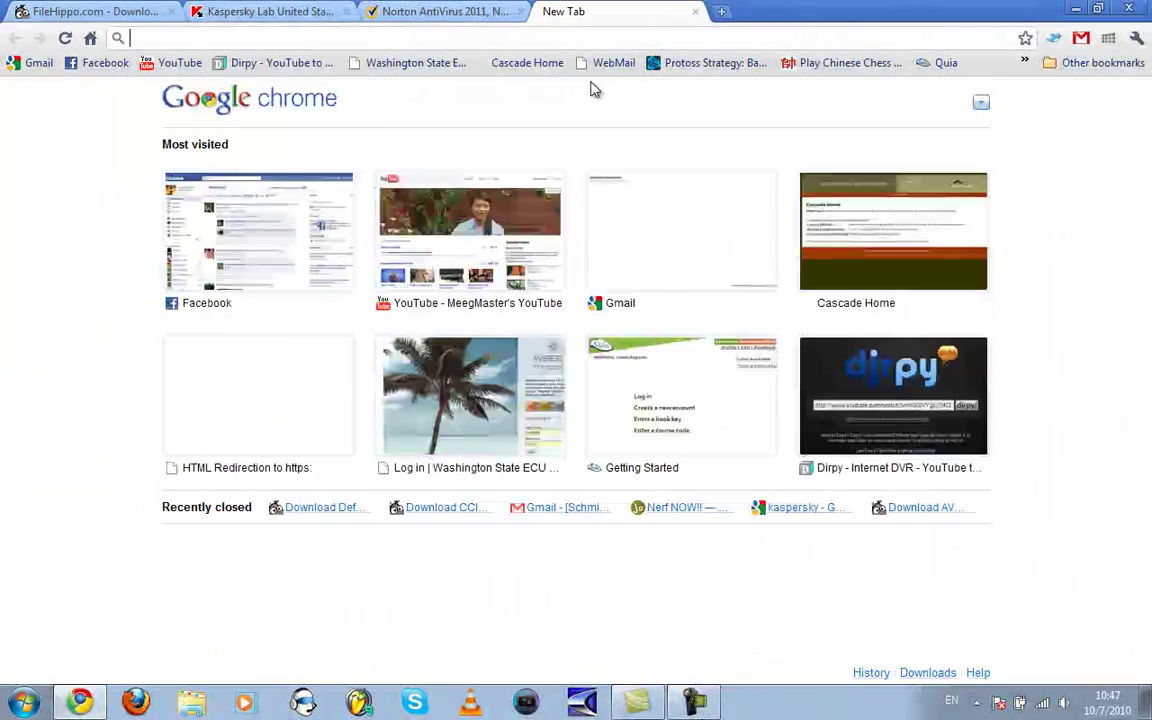
pyautogui.write('malware')
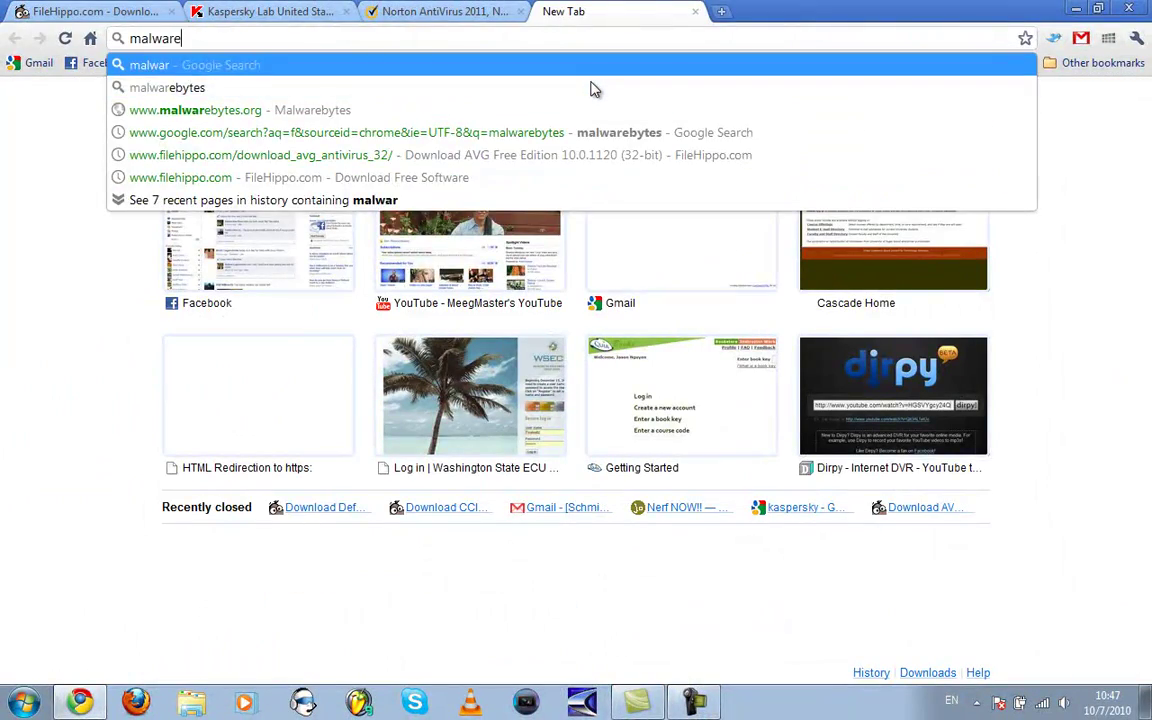
pyautogui.press('Return')
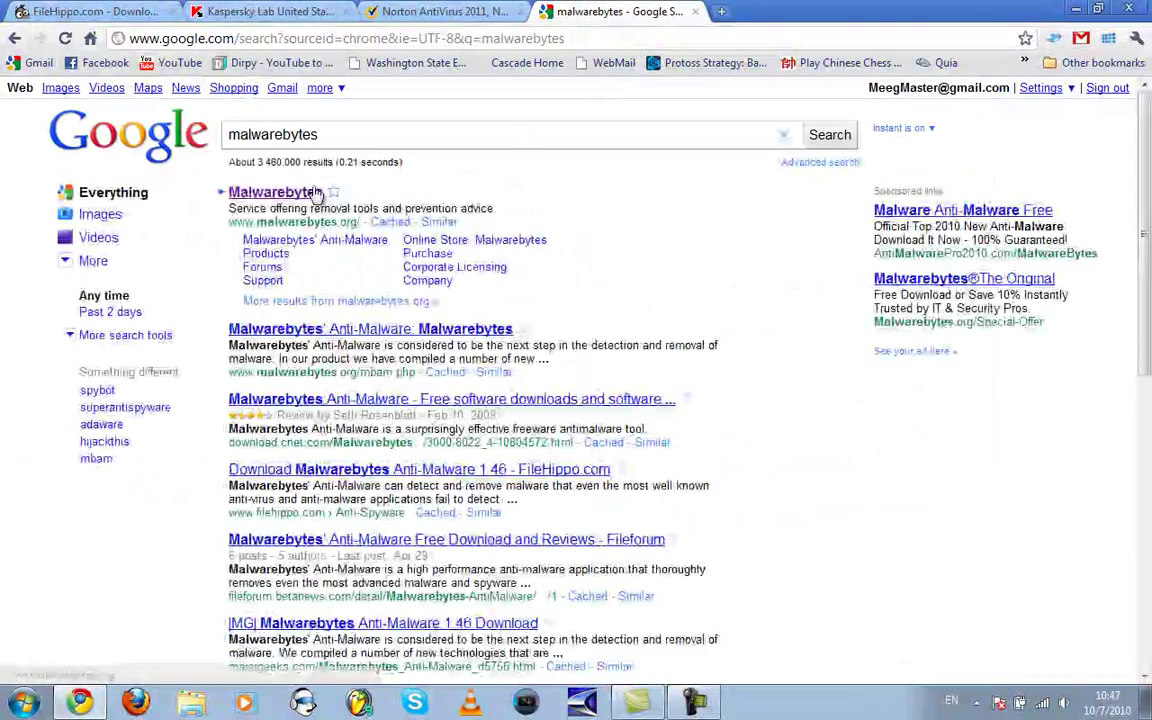
pyautogui.click(312, 191)
pyautogui.scroll(-2, 1040, 398)
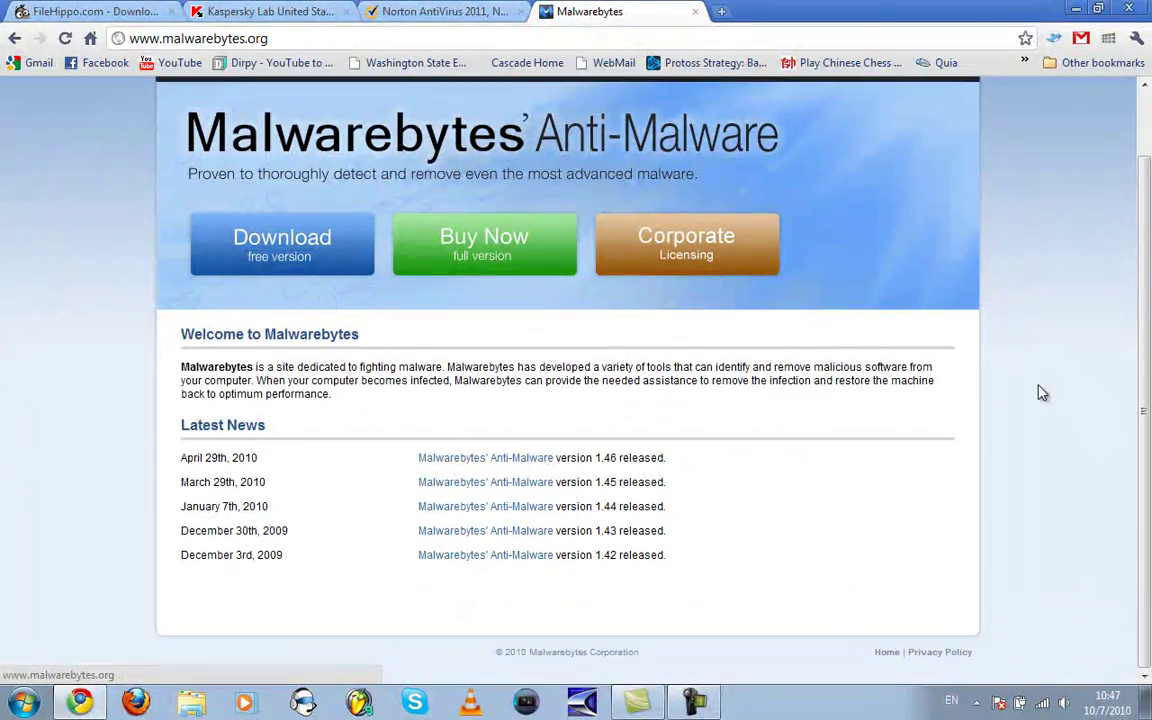
pyautogui.scroll(2, 1040, 395)
pyautogui.scroll(-2, 1040, 395)
pyautogui.click(262, 40)
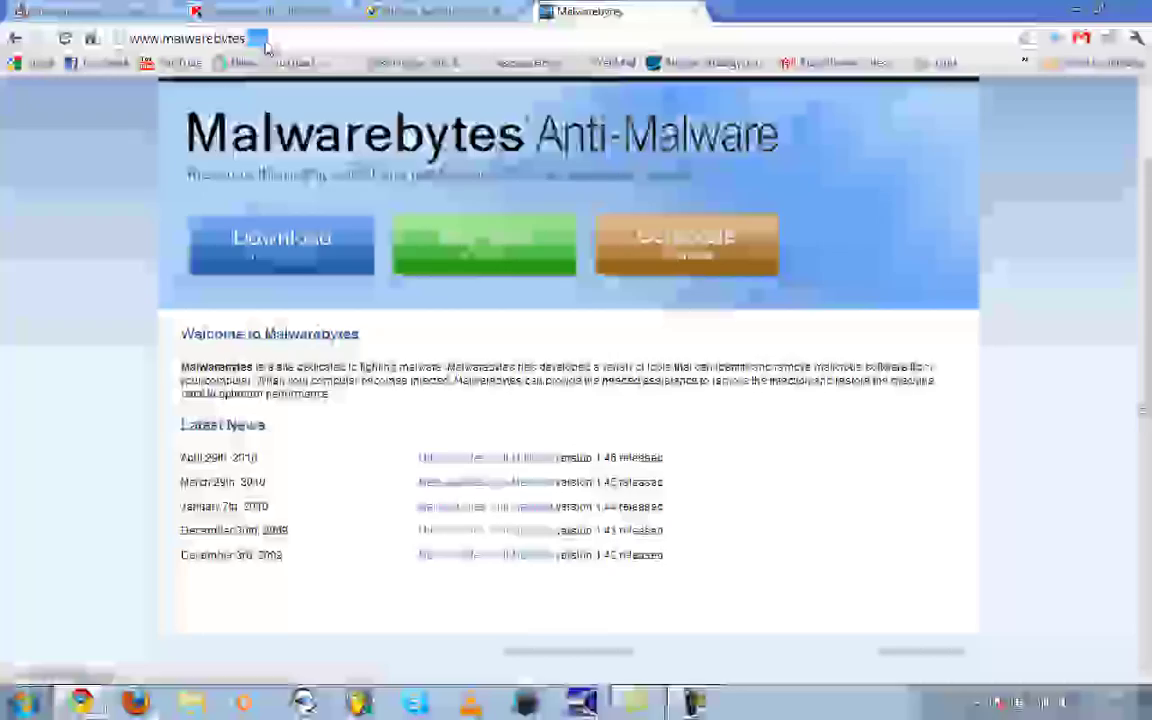
pyautogui.click(1030, 330)
pyautogui.scroll(1, 1030, 330)
pyautogui.scroll(-1, 1030, 334)
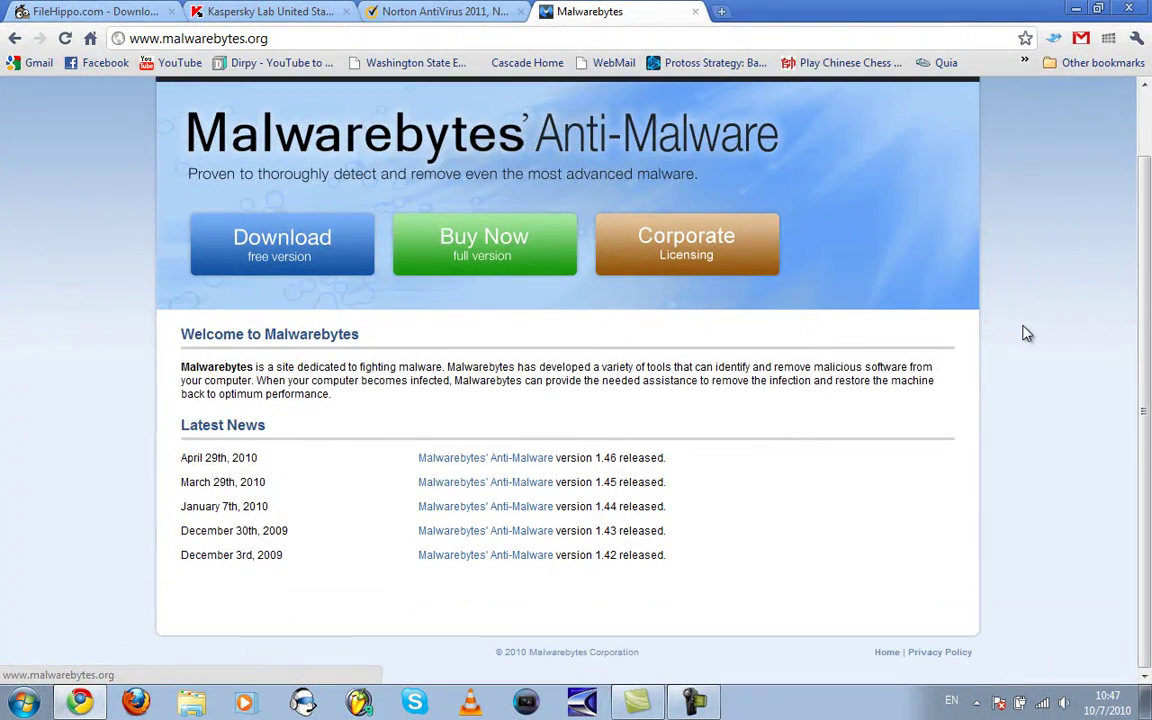
pyautogui.scroll(1, 1027, 333)
# Narrow the Chrome window so the desktop shows beside it
pyautogui.press('super+Right')
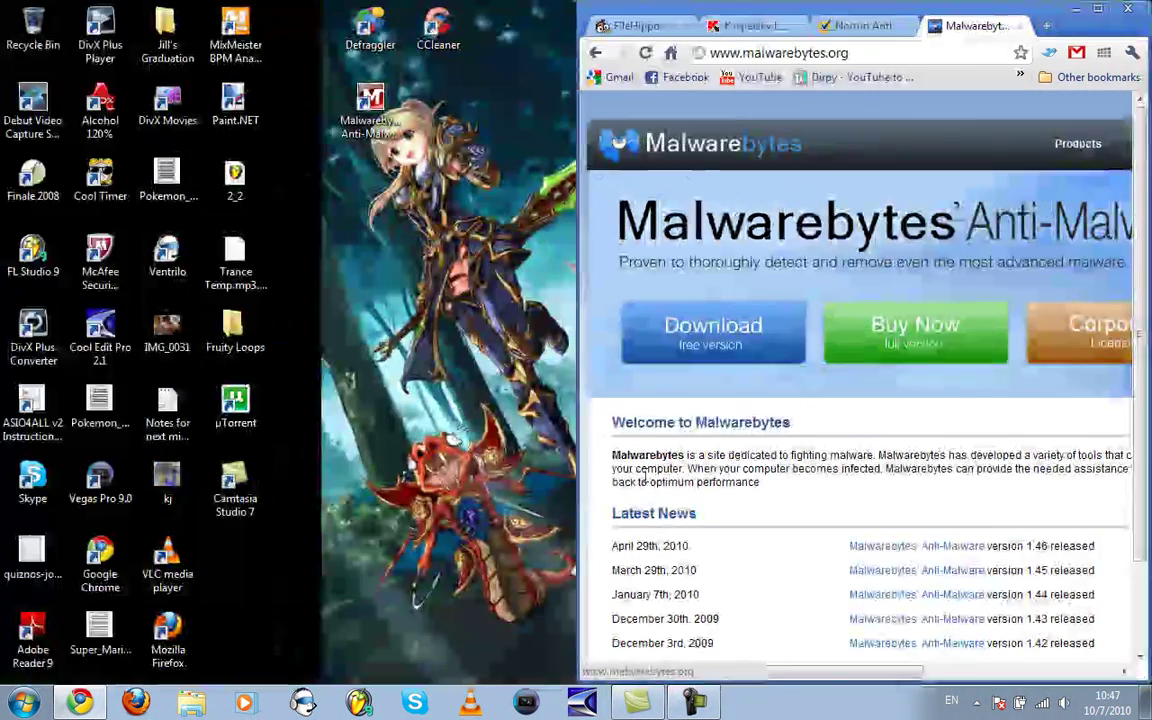
pyautogui.press('super+Left')
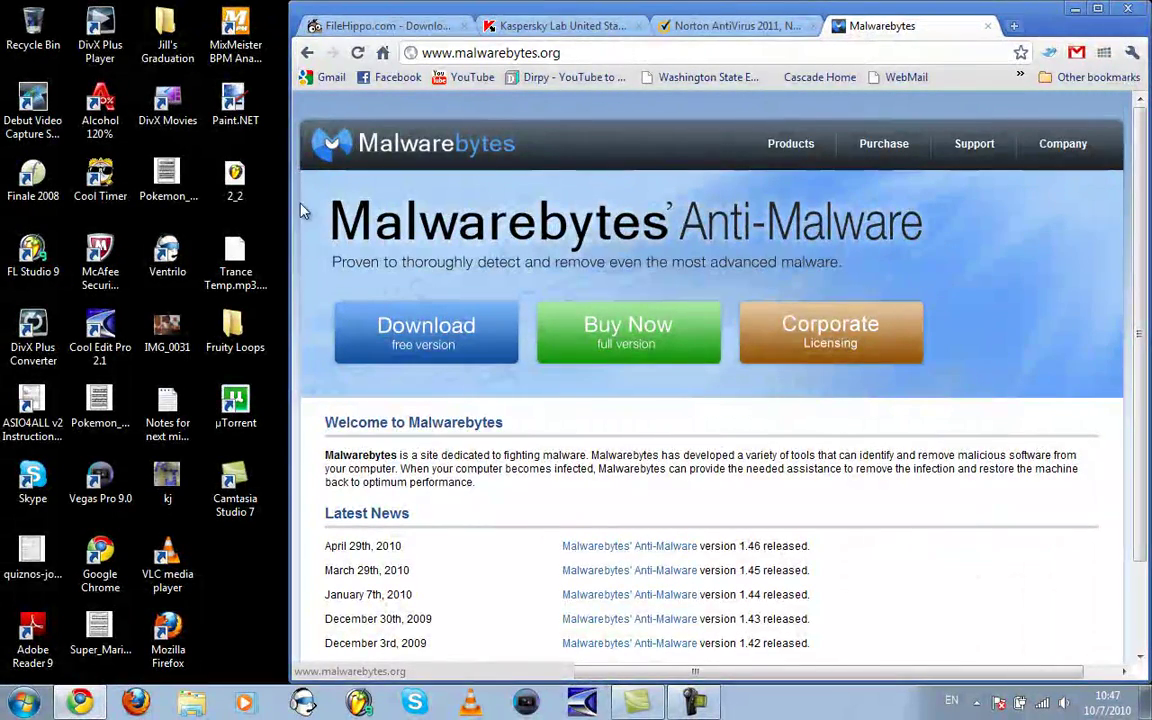
pyautogui.moveTo(291, 203); pyautogui.dragTo(656, 203)
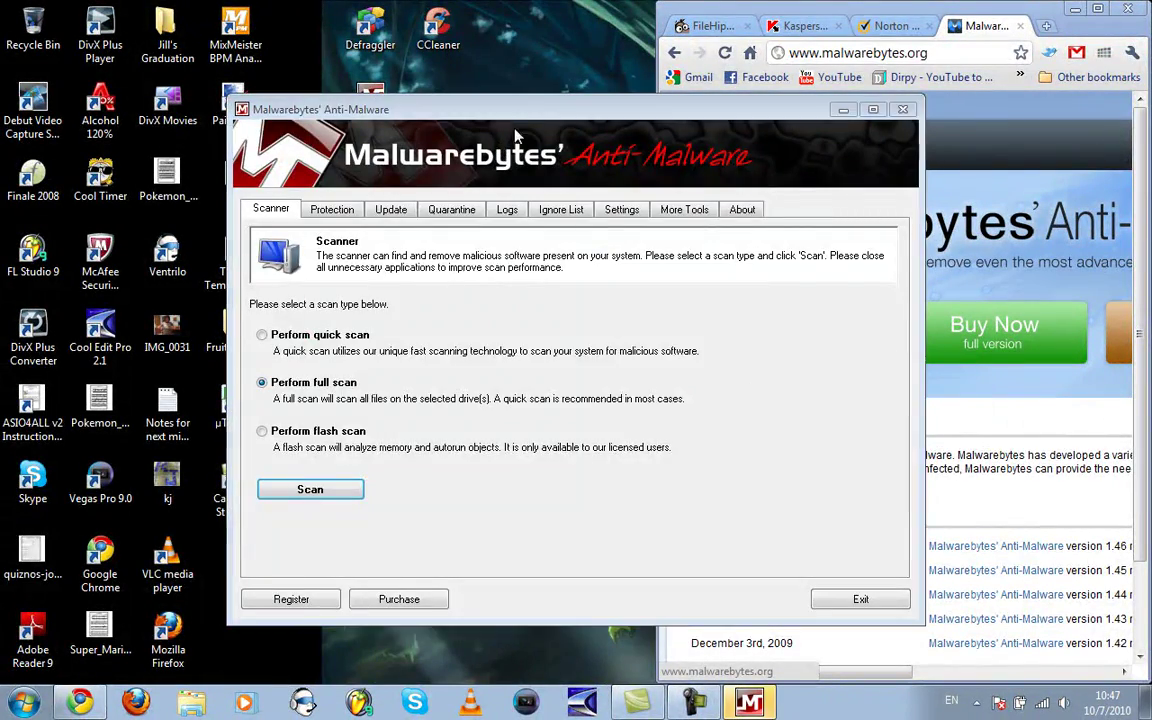
# Position the Malwarebytes Anti-Malware window beside Chrome, with its Scanner scan choices showing
pyautogui.moveTo(542, 115); pyautogui.dragTo(383, 99)
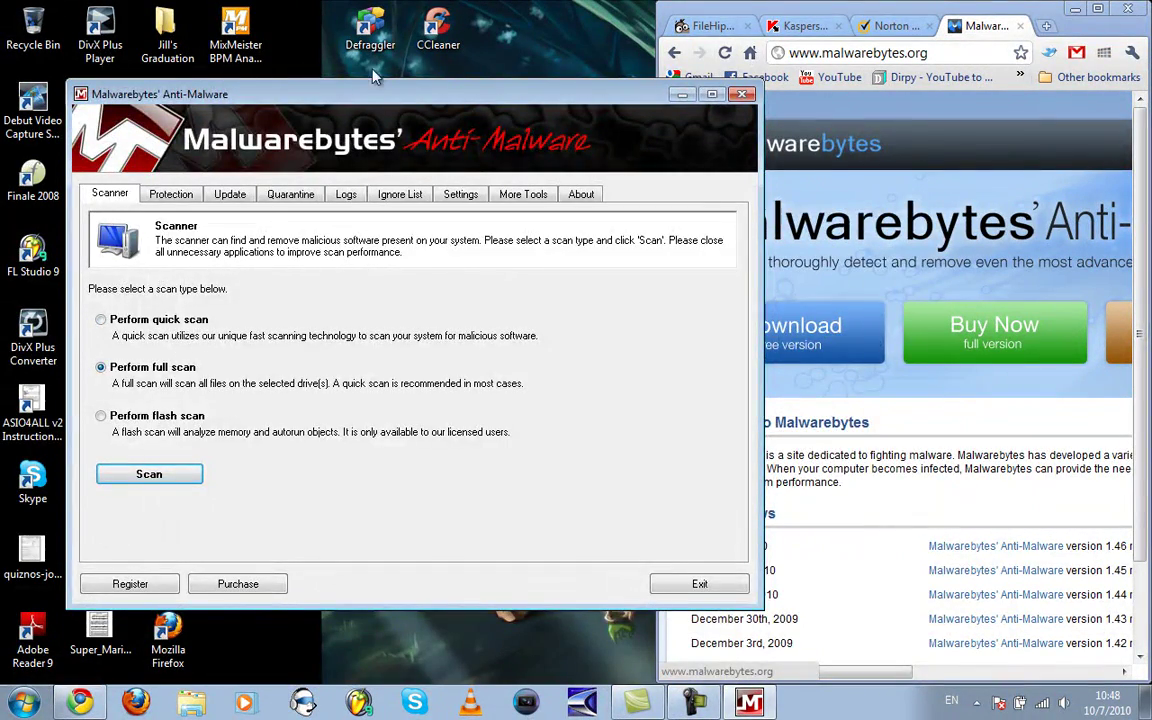
pyautogui.moveTo(323, 94)
pyautogui.mouseDown()
pyautogui.moveTo(455, 125)
pyautogui.moveTo(322, 89)
pyautogui.mouseUp()
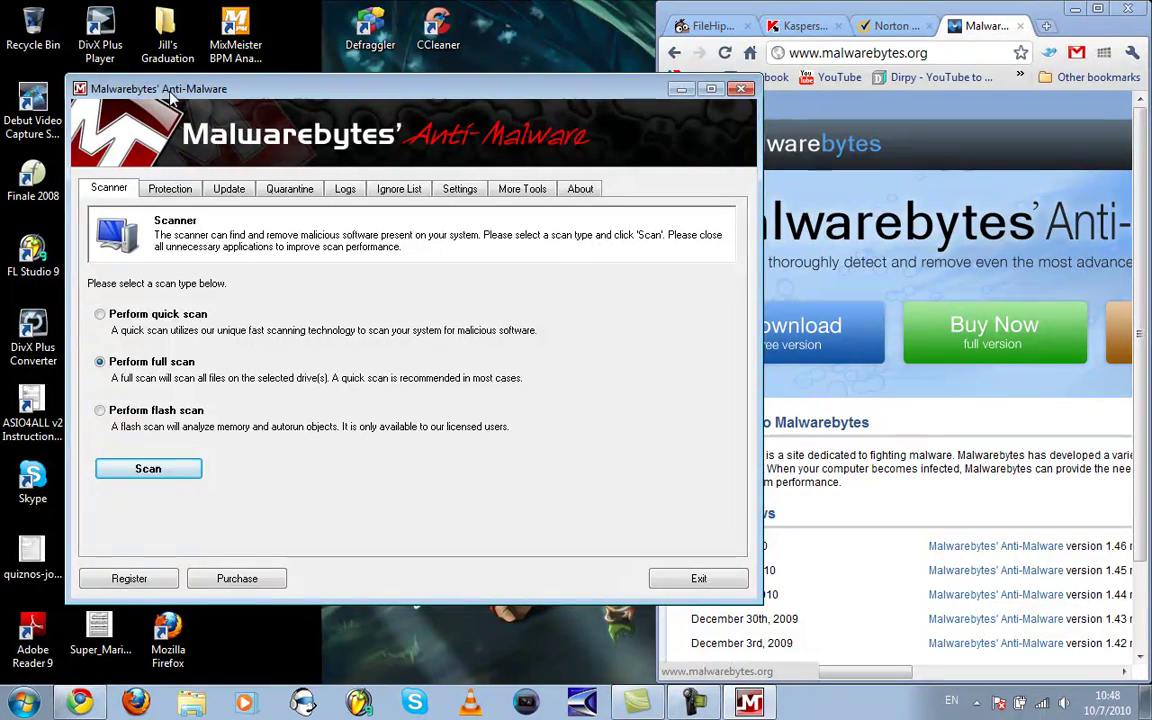
pyautogui.moveTo(170, 95)
pyautogui.mouseDown()
pyautogui.moveTo(110, 20)
pyautogui.moveTo(138, 20)
pyautogui.moveTo(174, 43)
pyautogui.moveTo(167, 95)
pyautogui.mouseUp()
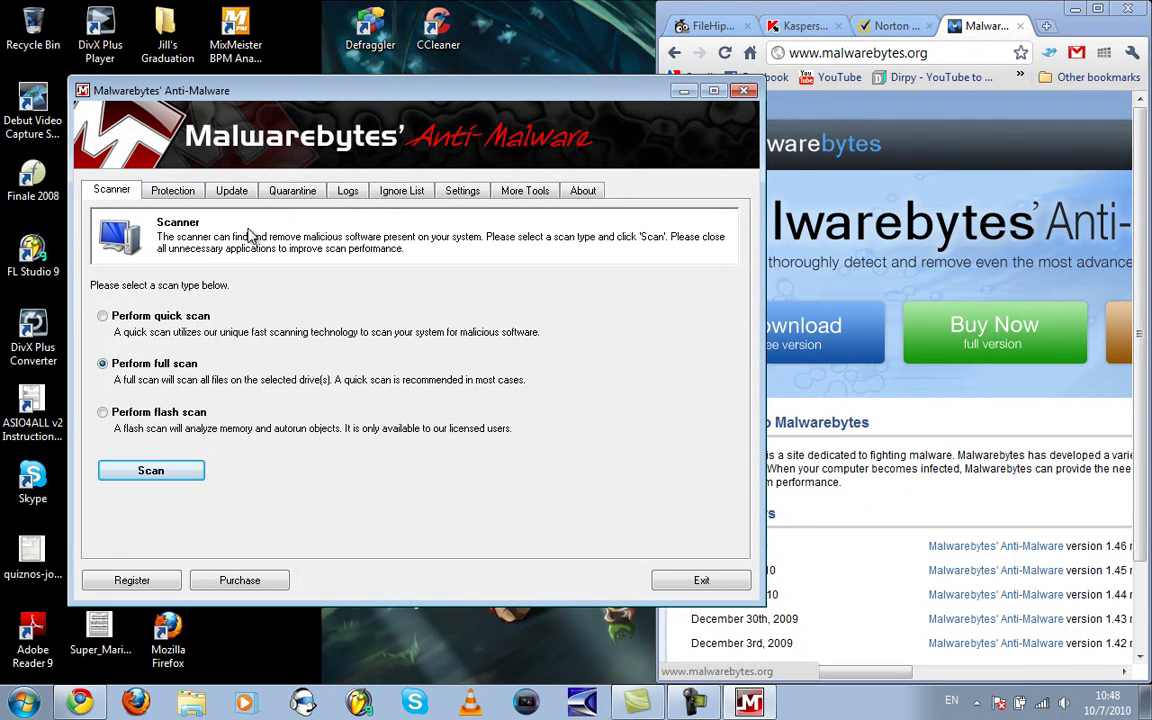
pyautogui.moveTo(322, 95)
pyautogui.mouseDown()
pyautogui.moveTo(312, 100)
pyautogui.moveTo(307, 85)
pyautogui.moveTo(318, 93)
pyautogui.mouseUp()
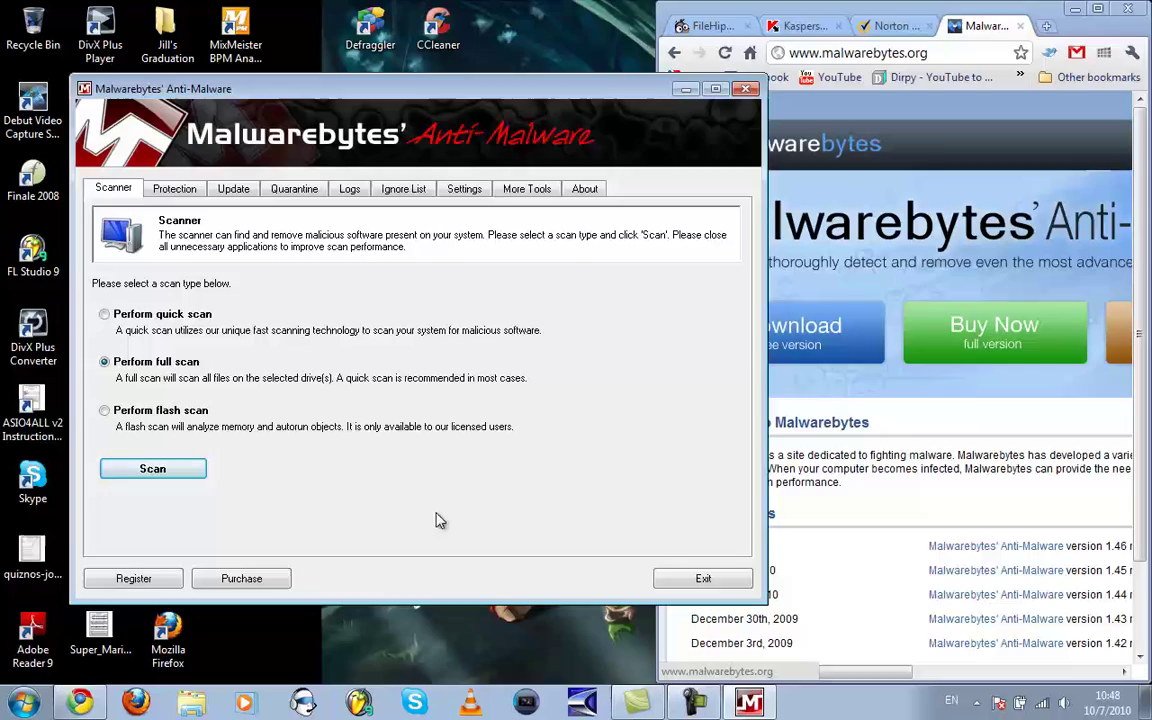
# Exit Malwarebytes, close its website tab and return to the FileHippo page
pyautogui.click(700, 579)
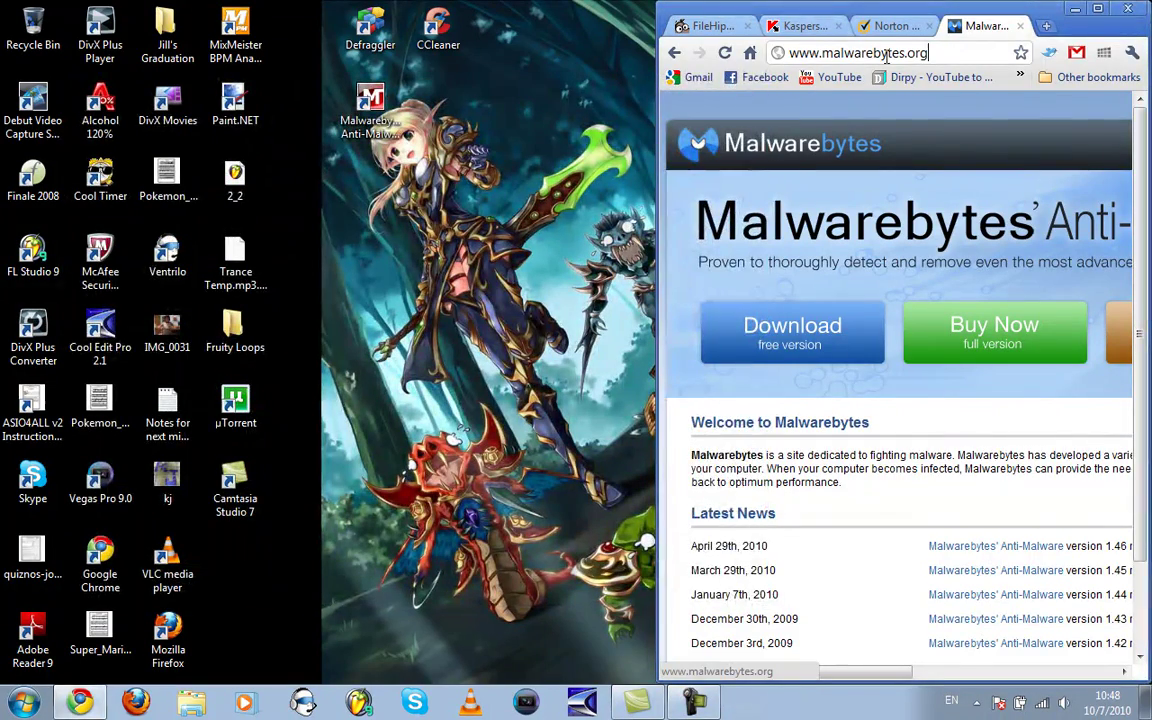
pyautogui.hotkey('ctrl', 'w')
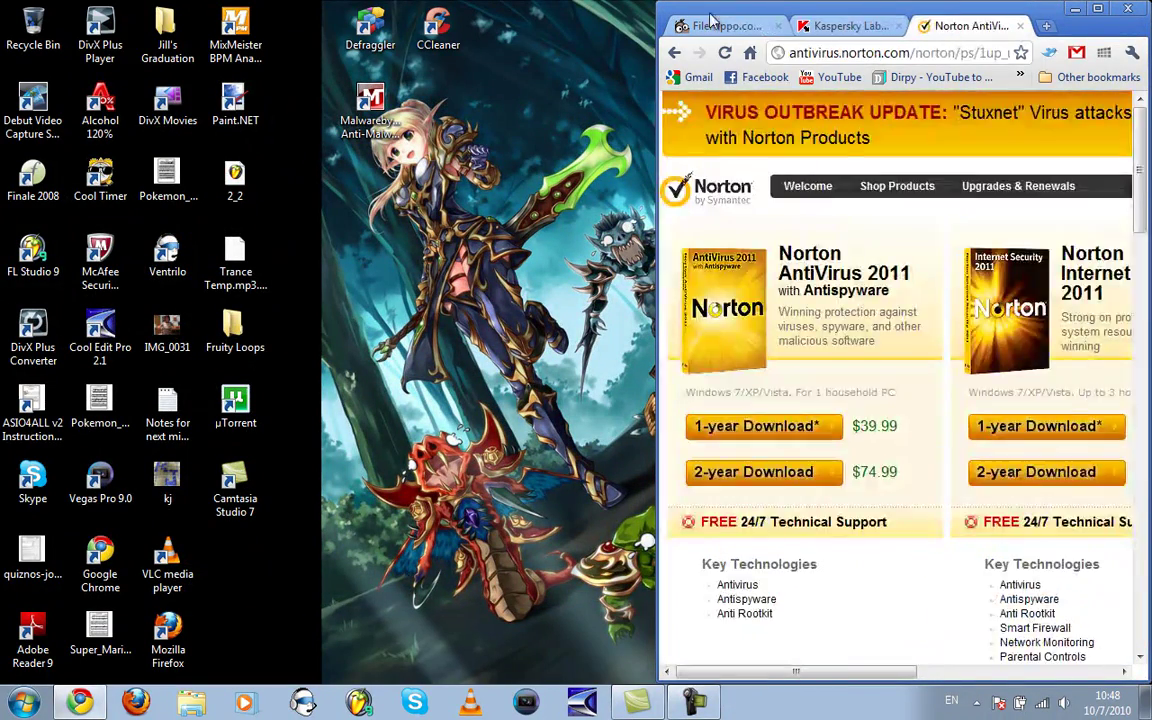
pyautogui.click(715, 25)
pyautogui.click(400, 462)
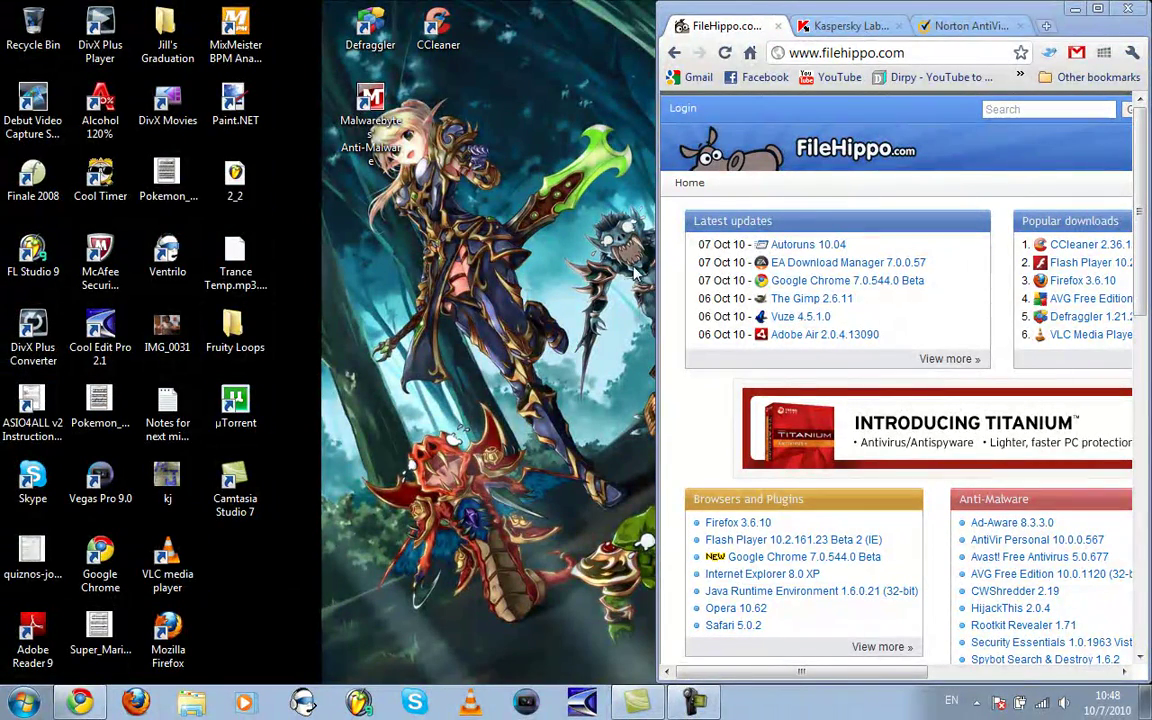
# Open McAfee SecurityCenter from the hidden tray icons, place it left, and widen Chrome
pyautogui.click(976, 702)
pyautogui.doubleClick(961, 623)
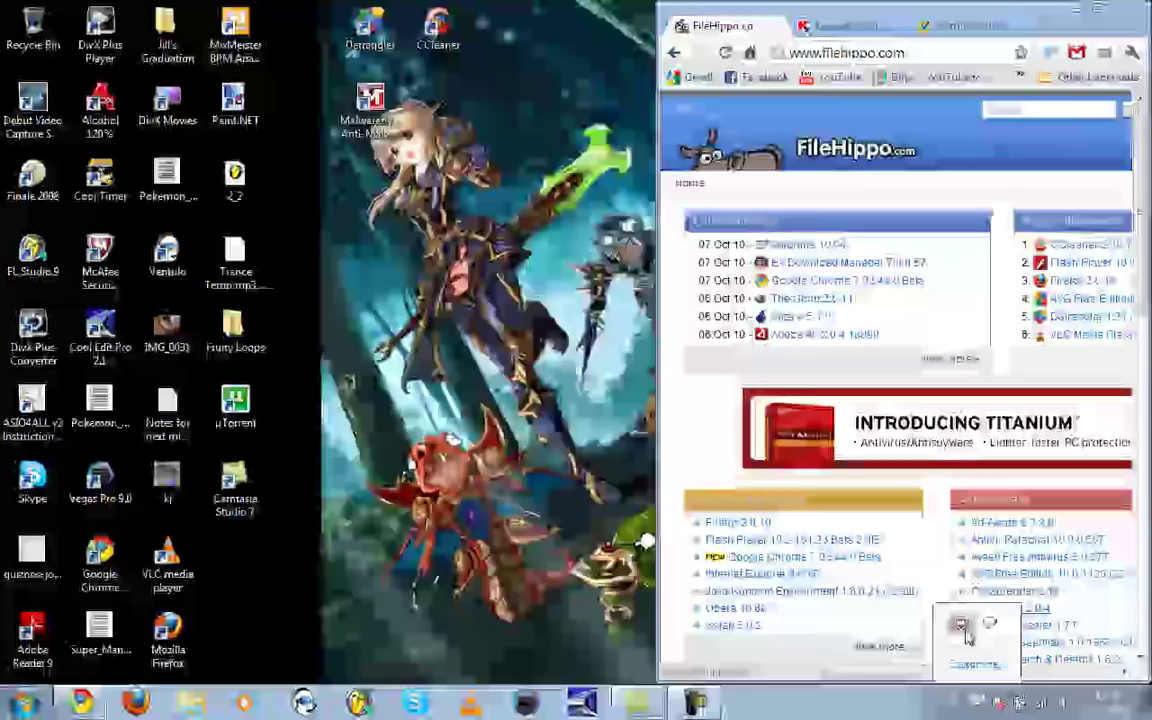
pyautogui.moveTo(597, 72); pyautogui.dragTo(350, 98)
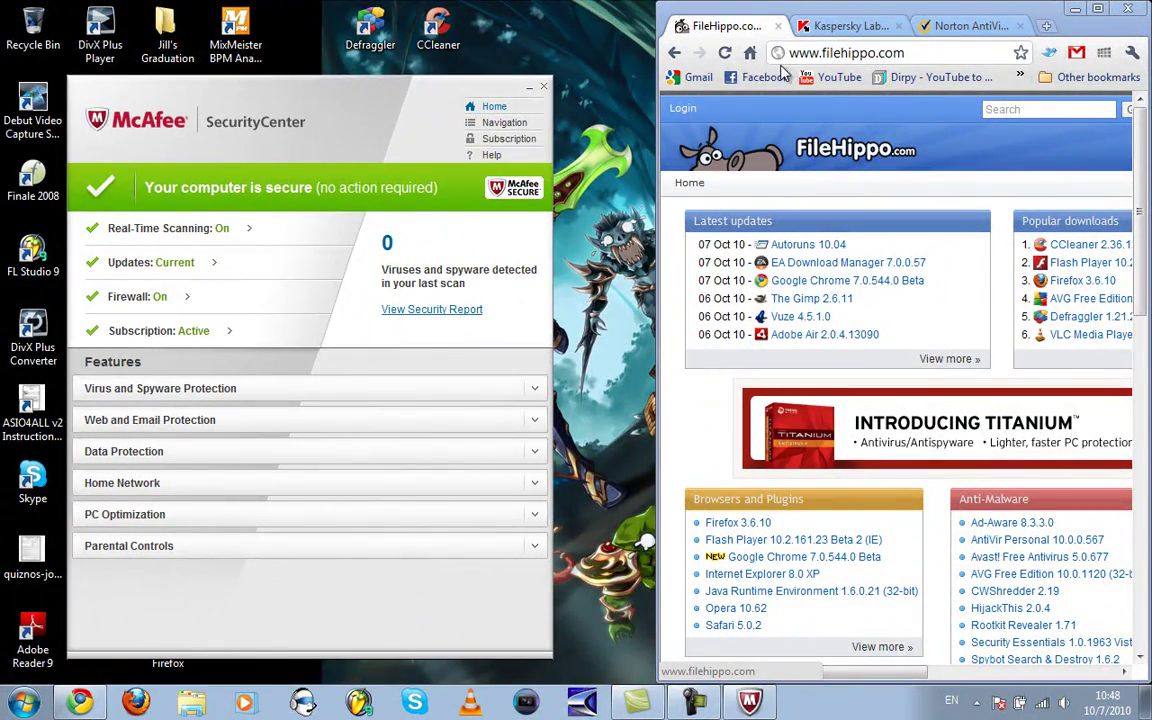
pyautogui.moveTo(657, 291); pyautogui.dragTo(557, 280)
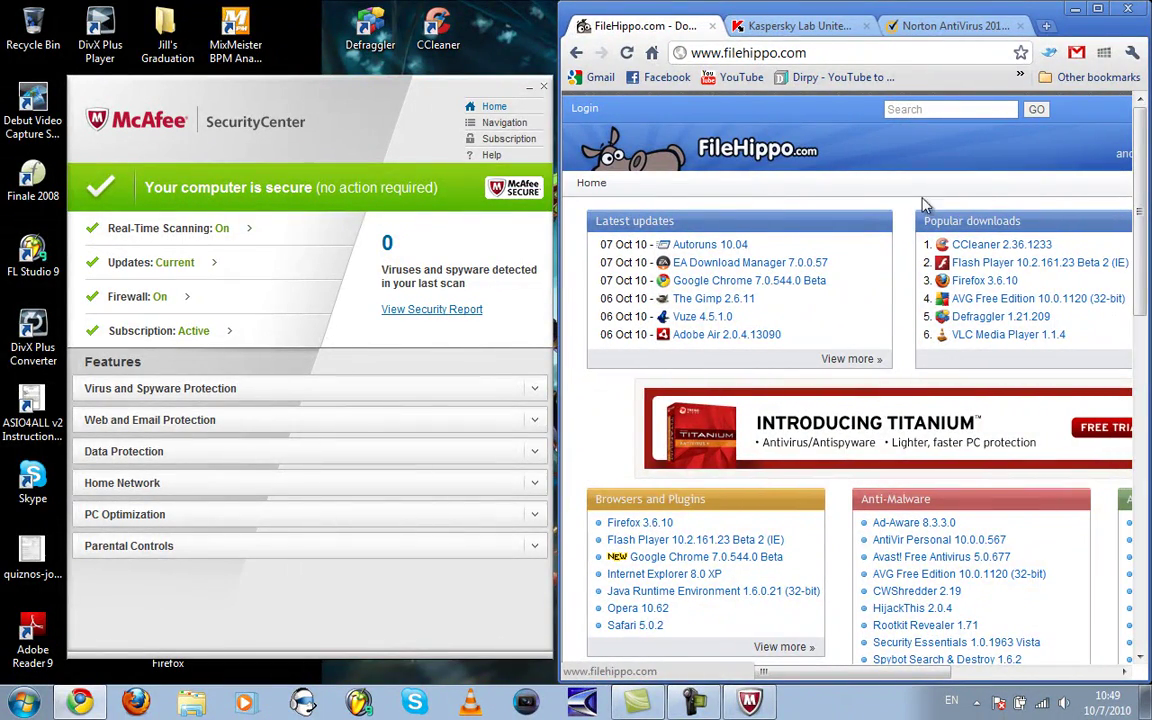
# Open FileHippo's AVG Free Edition 10.0.1120 page and highlight its supported Windows versions line
pyautogui.click(985, 299)
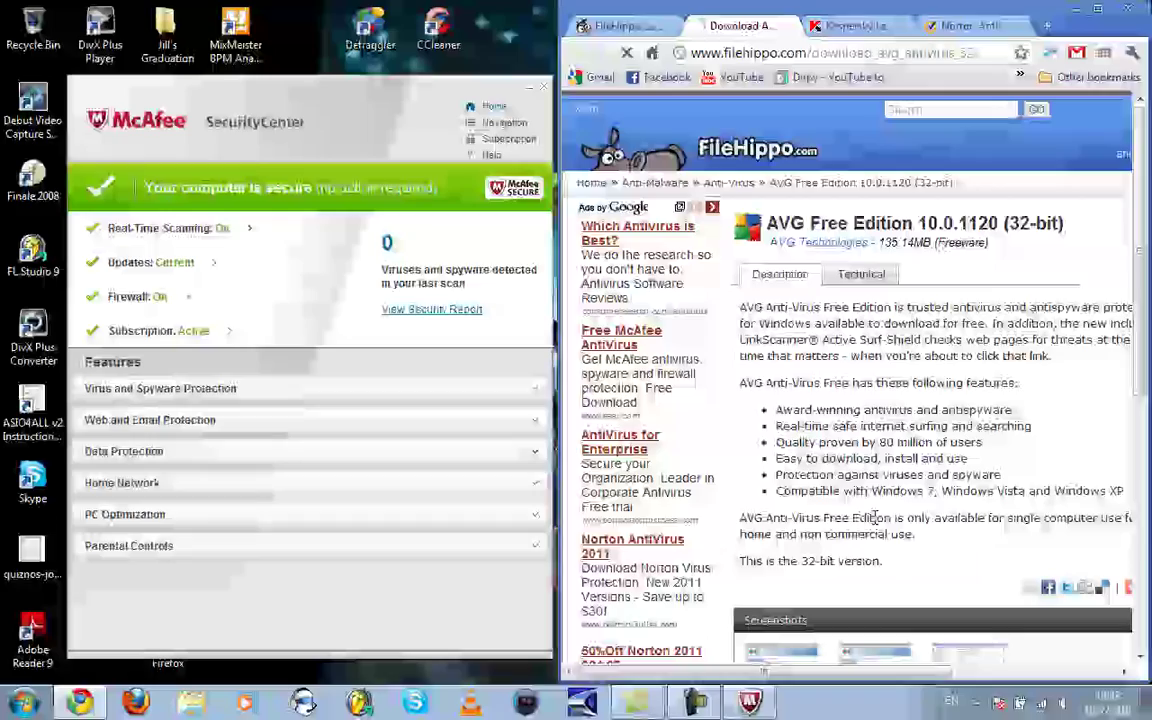
pyautogui.hscroll(3, 880, 425)
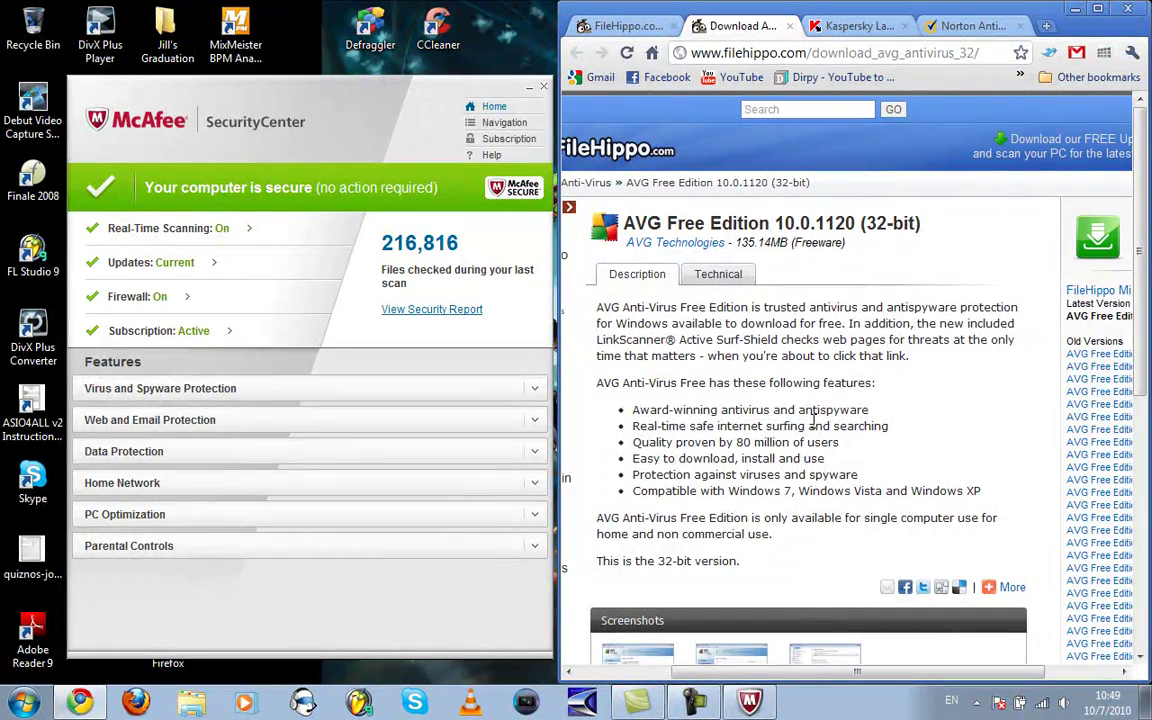
pyautogui.hscroll(1, 800, 424)
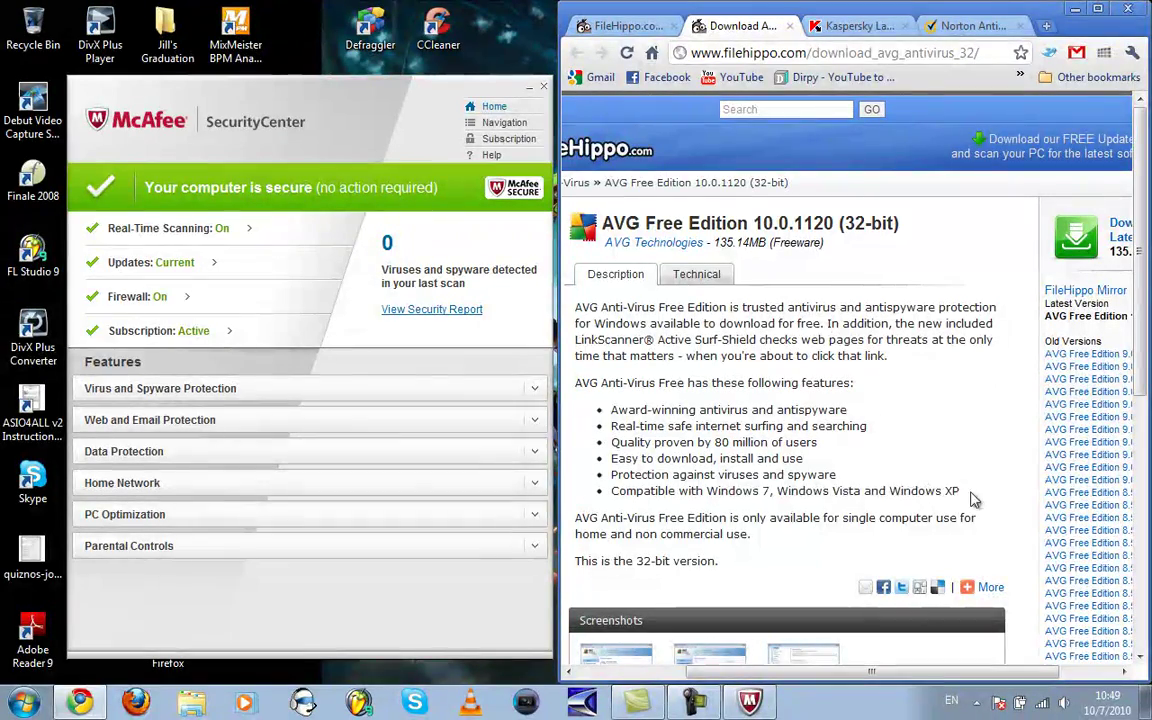
pyautogui.moveTo(960, 491); pyautogui.dragTo(755, 505)
pyautogui.click(735, 468)
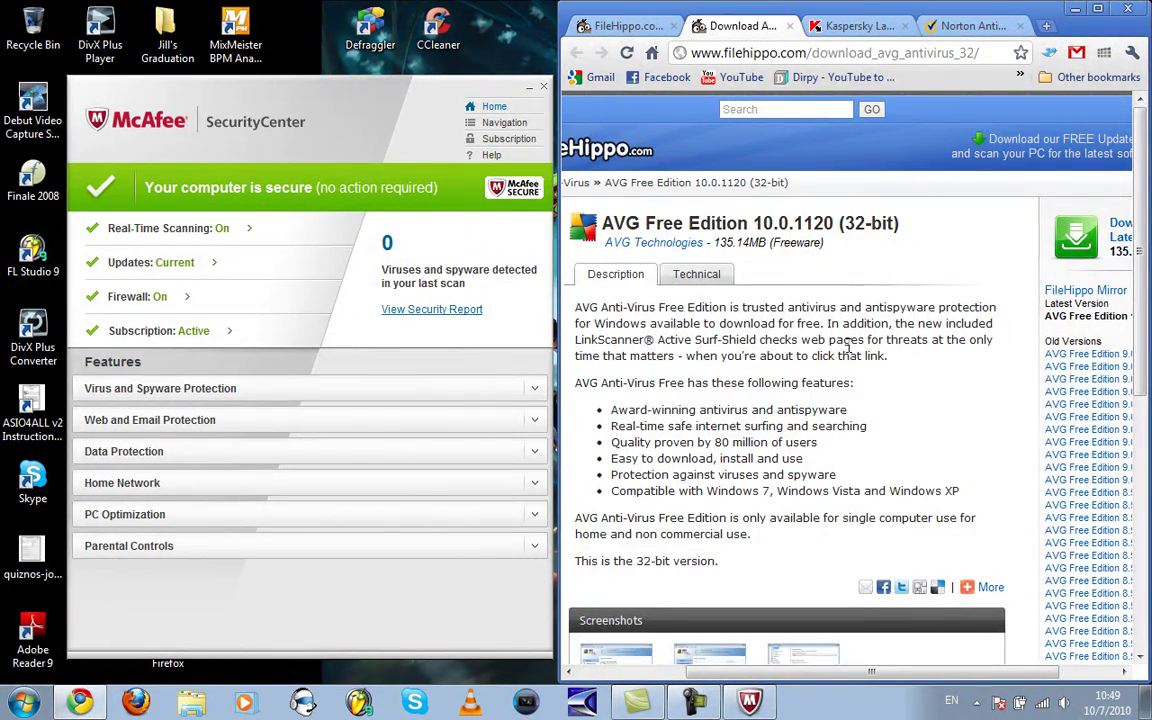
pyautogui.scroll(-6, 848, 345)
pyautogui.scroll(6, 762, 313)
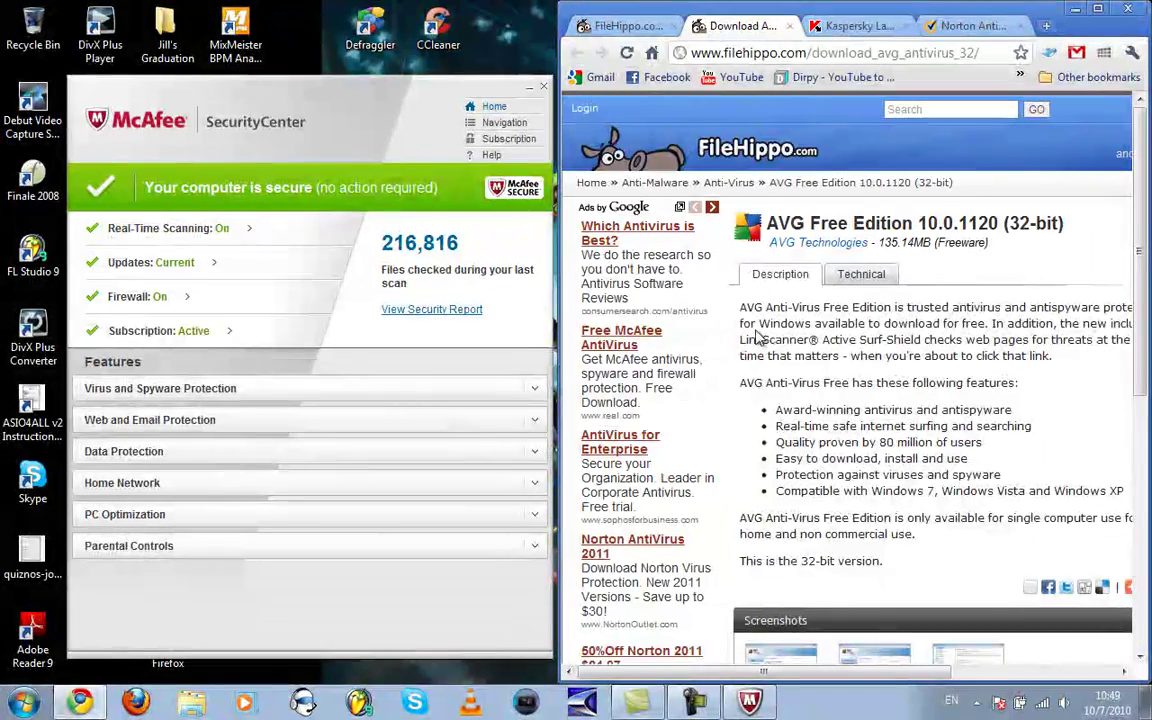
# Highlight parts of the AVG description and its feature list
pyautogui.moveTo(686, 304); pyautogui.dragTo(772, 458)
pyautogui.click(772, 458)
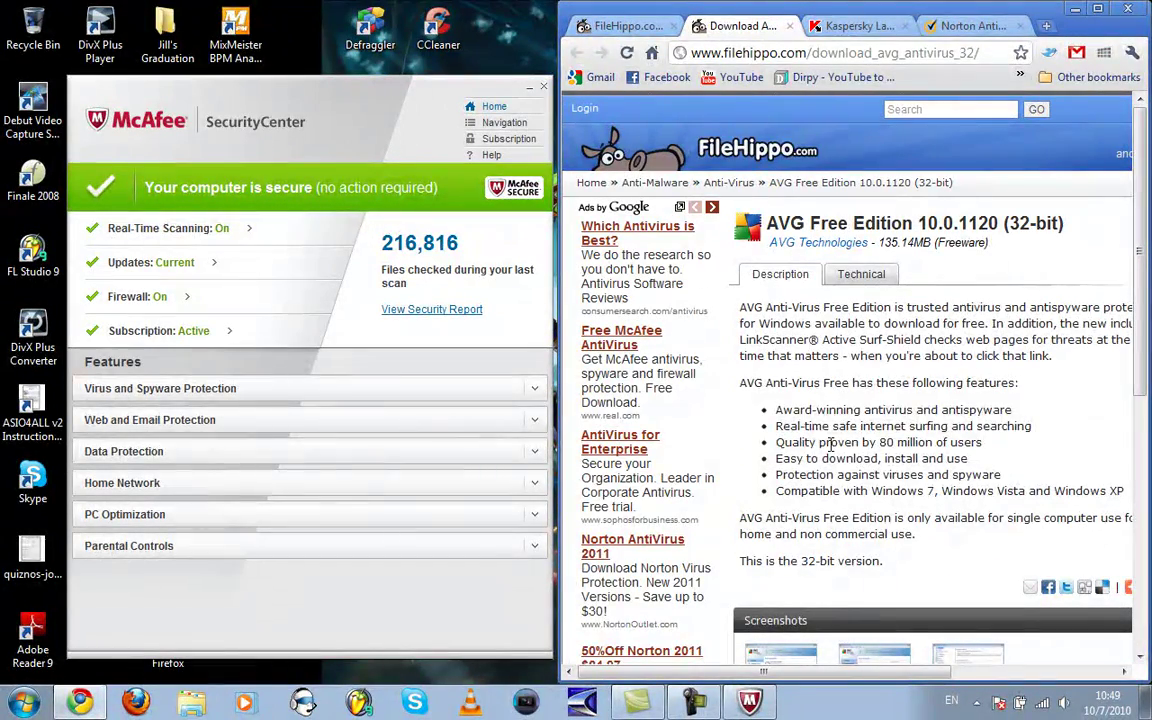
pyautogui.moveTo(1022, 396); pyautogui.dragTo(1017, 452)
pyautogui.click(1017, 484)
pyautogui.moveTo(1037, 390); pyautogui.dragTo(1088, 491)
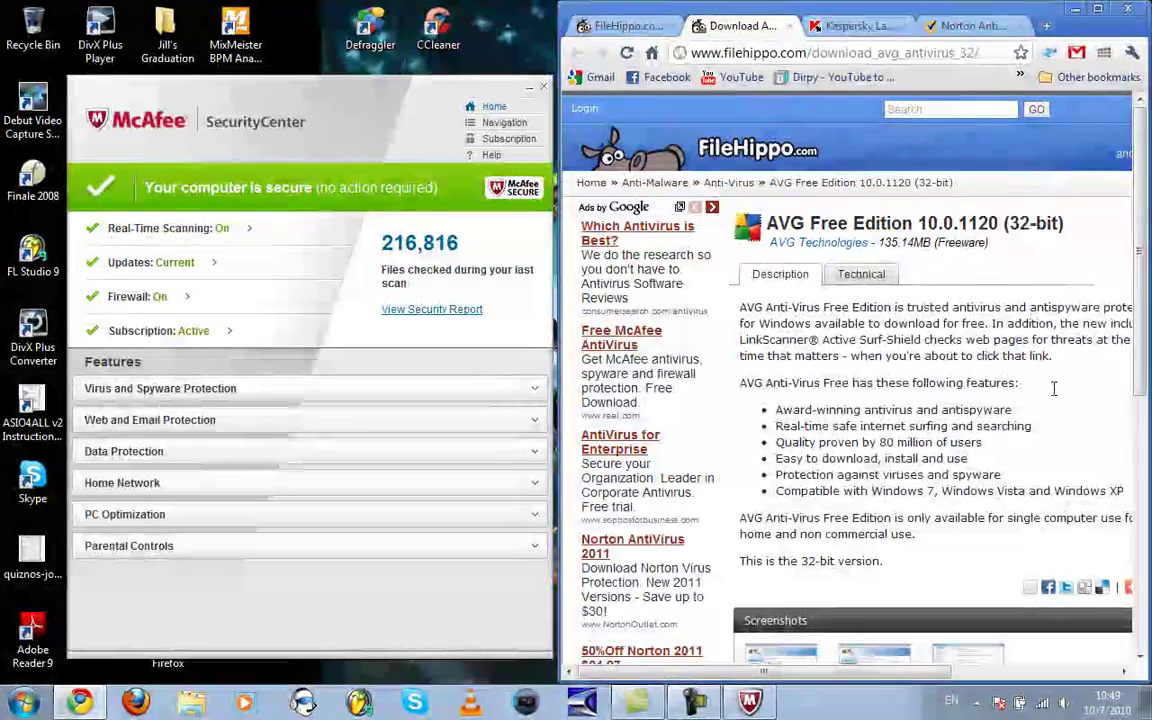
pyautogui.moveTo(1054, 391); pyautogui.dragTo(741, 518)
pyautogui.click(891, 480)
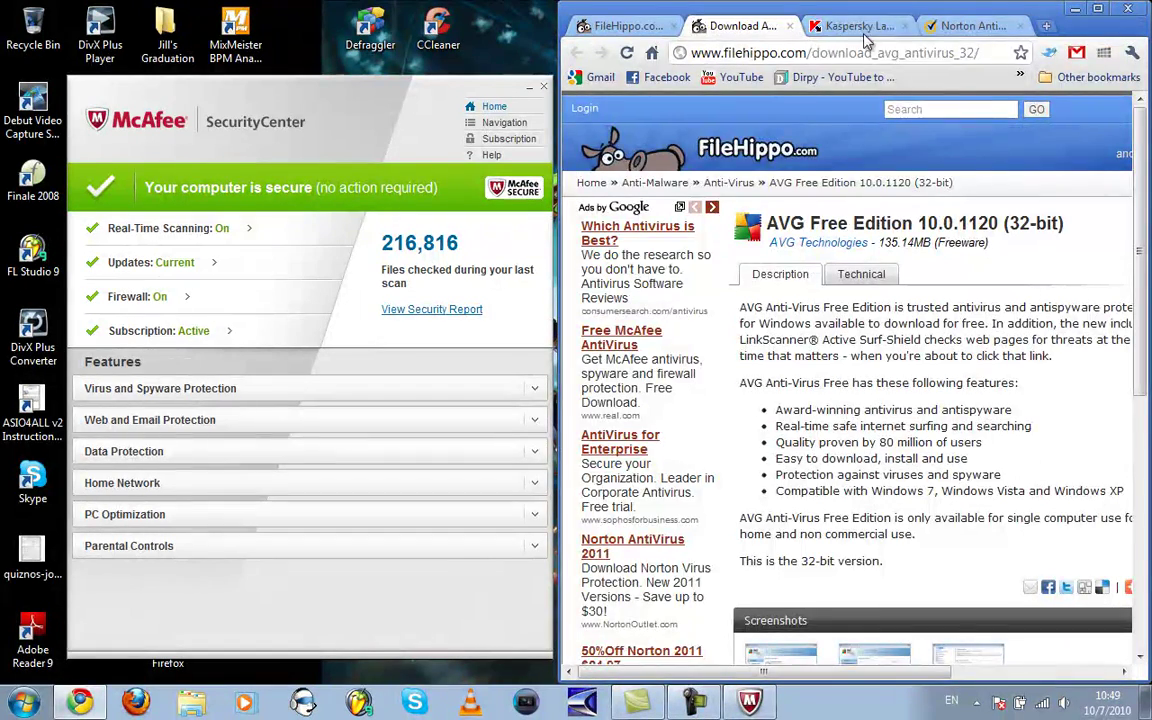
# Glance at the Kaspersky tab, return to the AVG page, and close McAfee SecurityCenter
pyautogui.hotkey('ctrl', 'Tab')
pyautogui.click(766, 32)
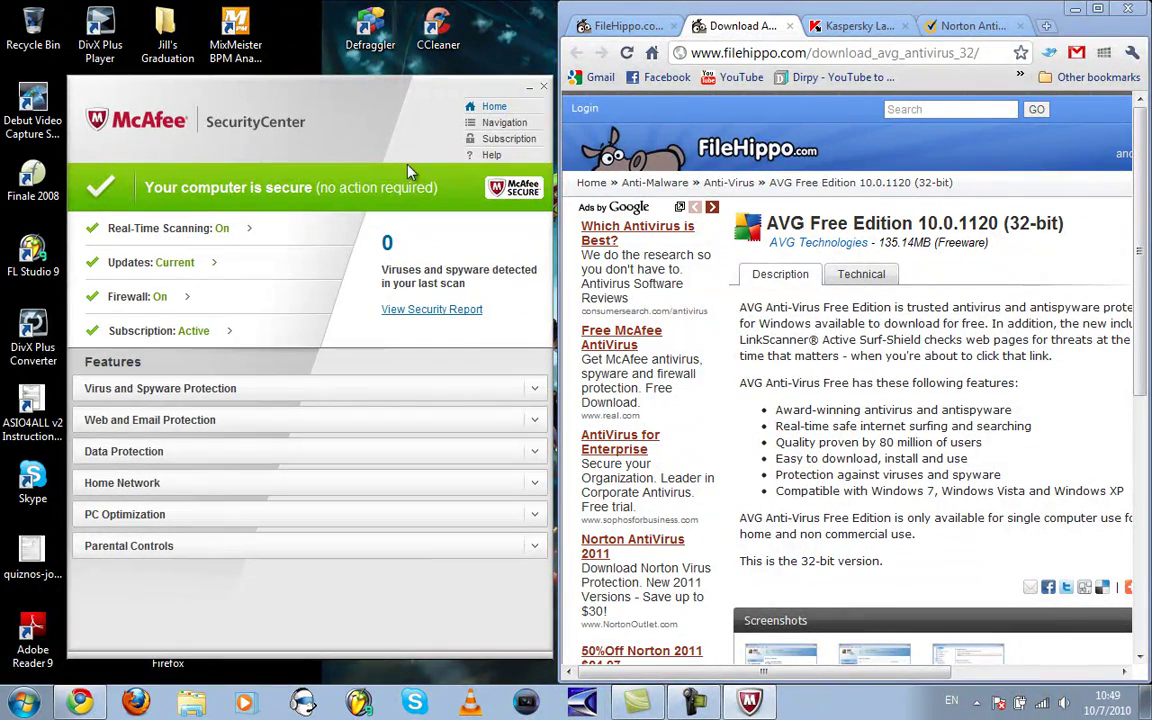
pyautogui.click(543, 87)
# Maximize Chrome and browse the Kaspersky website tab
pyautogui.click(1097, 8)
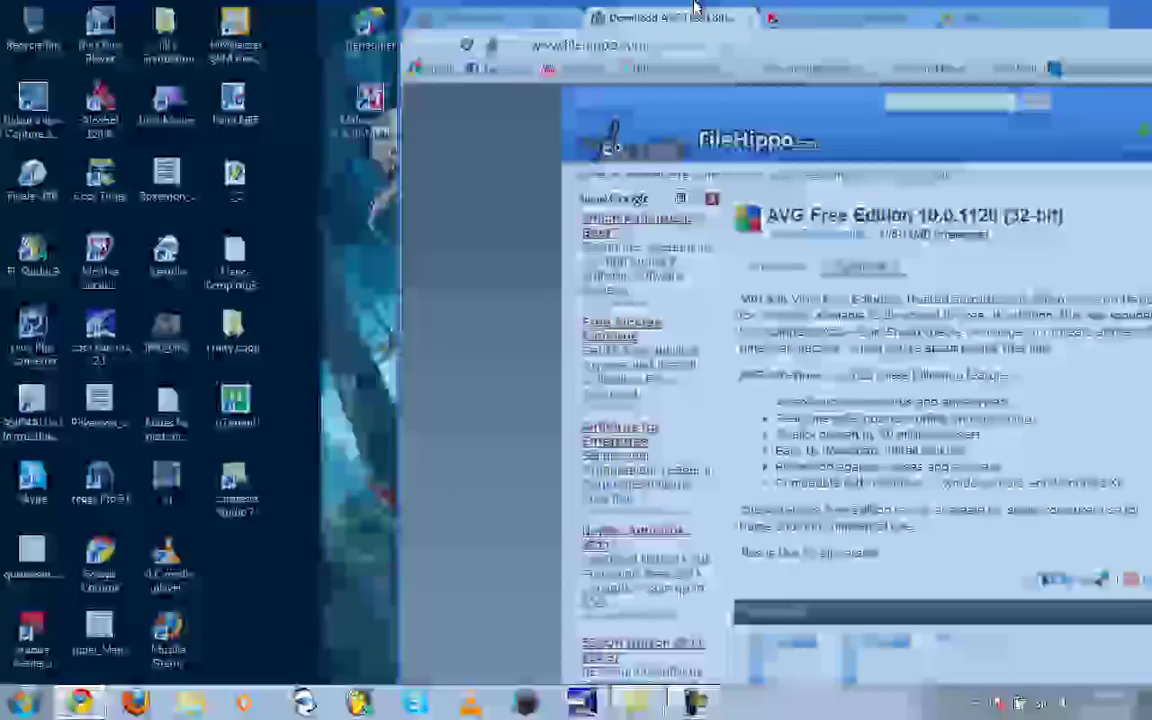
pyautogui.click(440, 11)
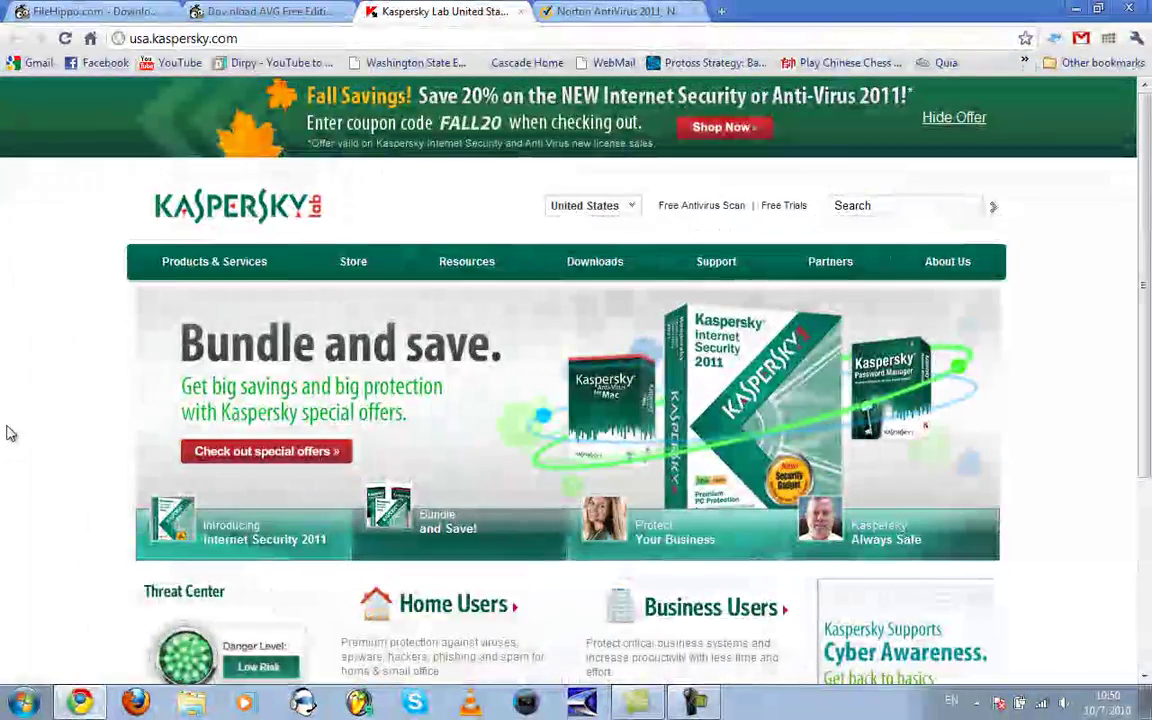
pyautogui.scroll(-3, 8, 424)
pyautogui.scroll(3, 8, 424)
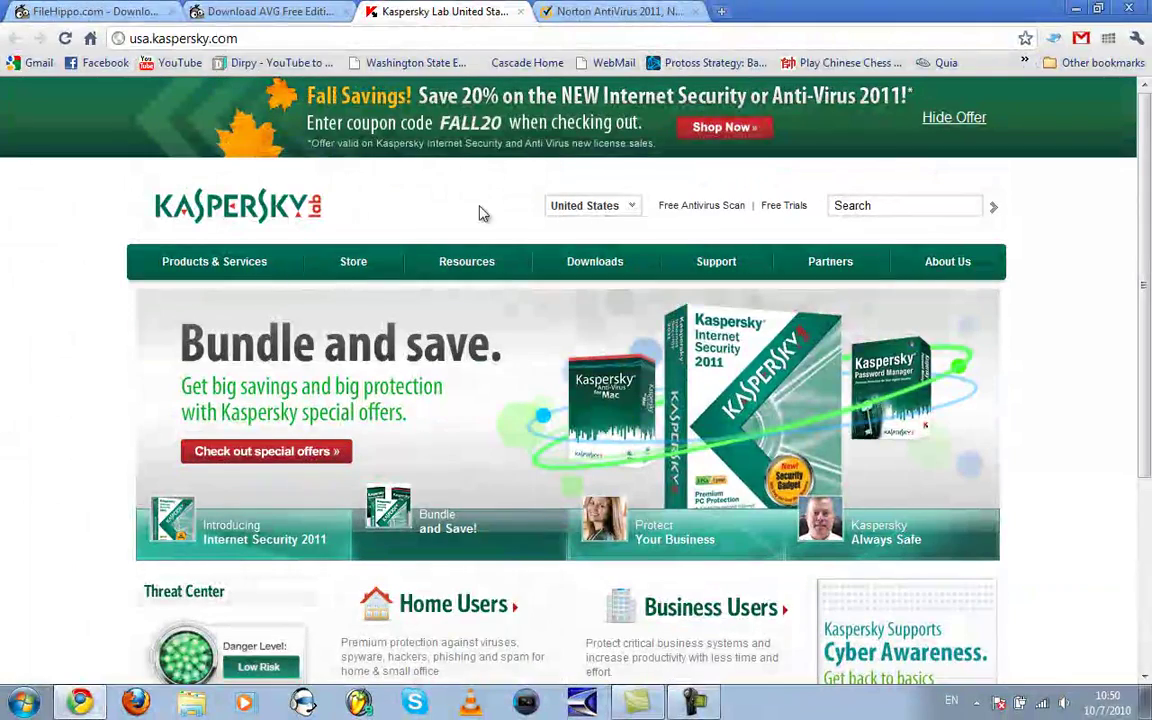
pyautogui.scroll(-3, 6, 335)
pyautogui.scroll(3, 5, 329)
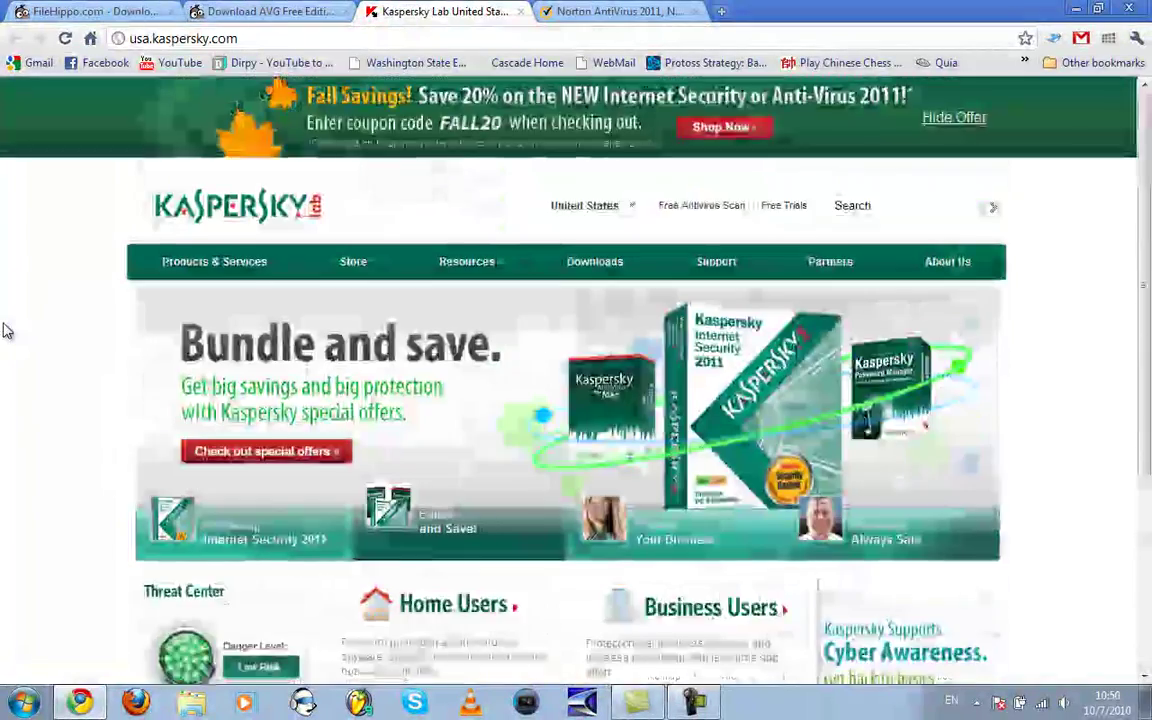
pyautogui.scroll(-1, 5, 329)
pyautogui.scroll(1, 8, 320)
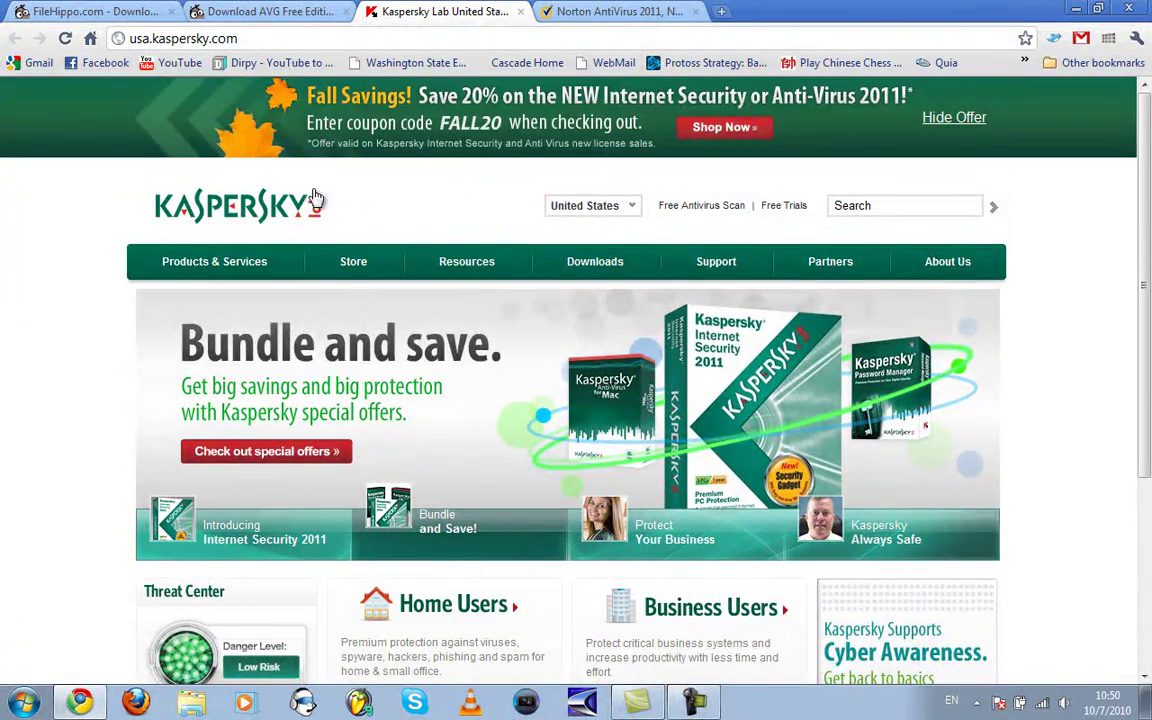
pyautogui.scroll(-3, 4, 190)
pyautogui.scroll(3, 5, 195)
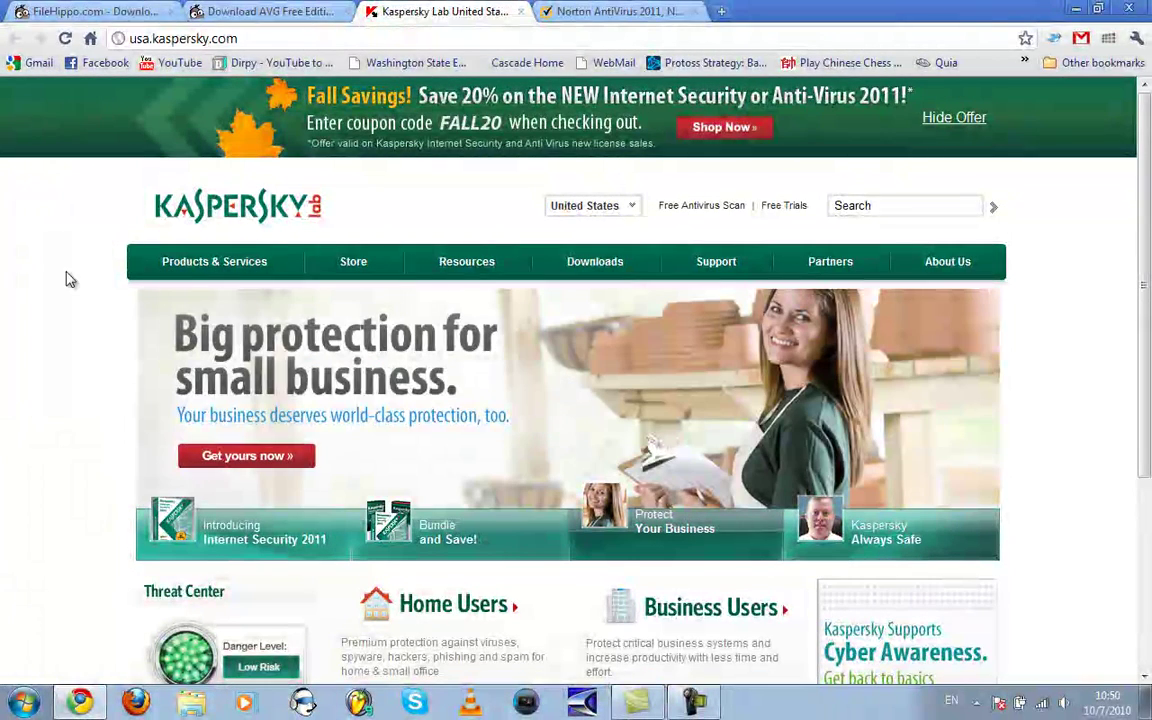
pyautogui.scroll(-3, 40, 278)
pyautogui.scroll(3, 37, 278)
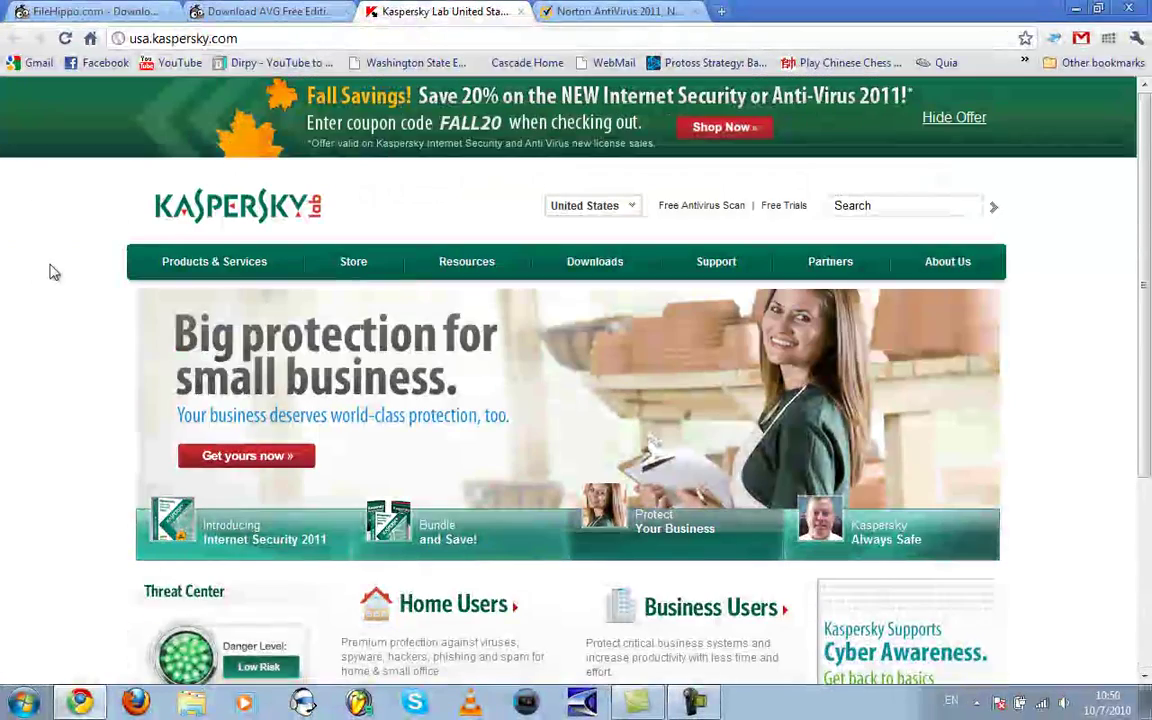
# Open the Kaspersky store from the Fall Savings offer and highlight the $59.95 Anti-Virus 2011 price
pyautogui.click(728, 127)
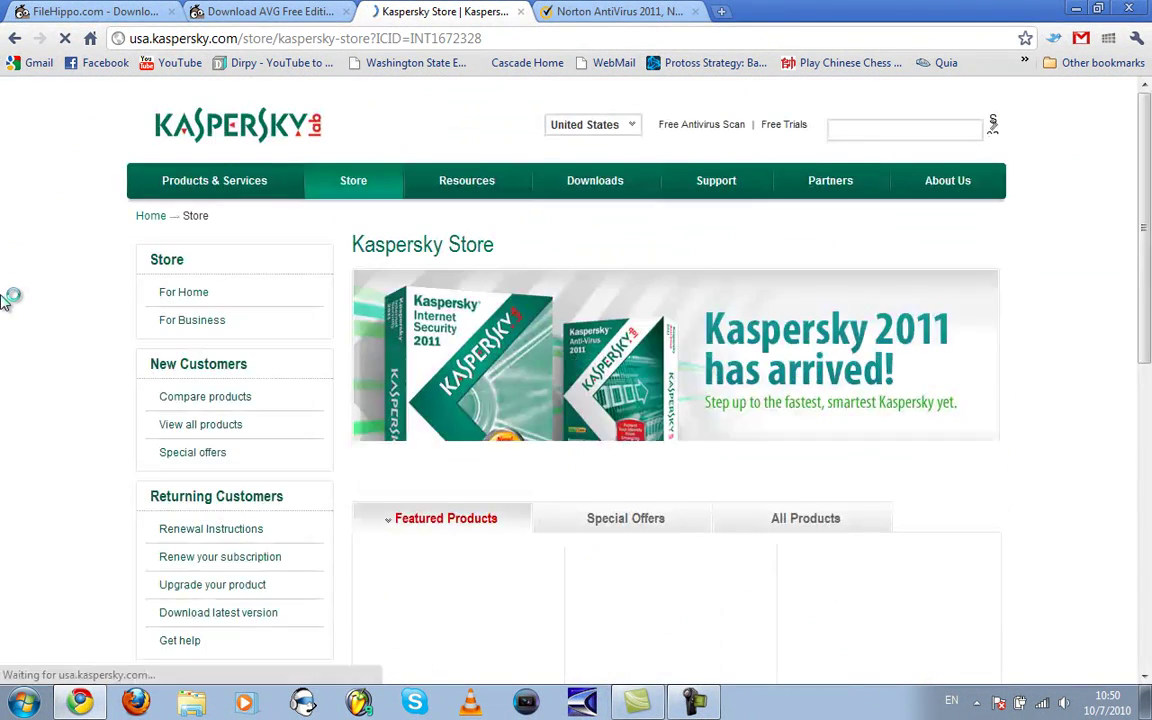
pyautogui.scroll(-4, 3, 300)
pyautogui.scroll(-1, 3, 300)
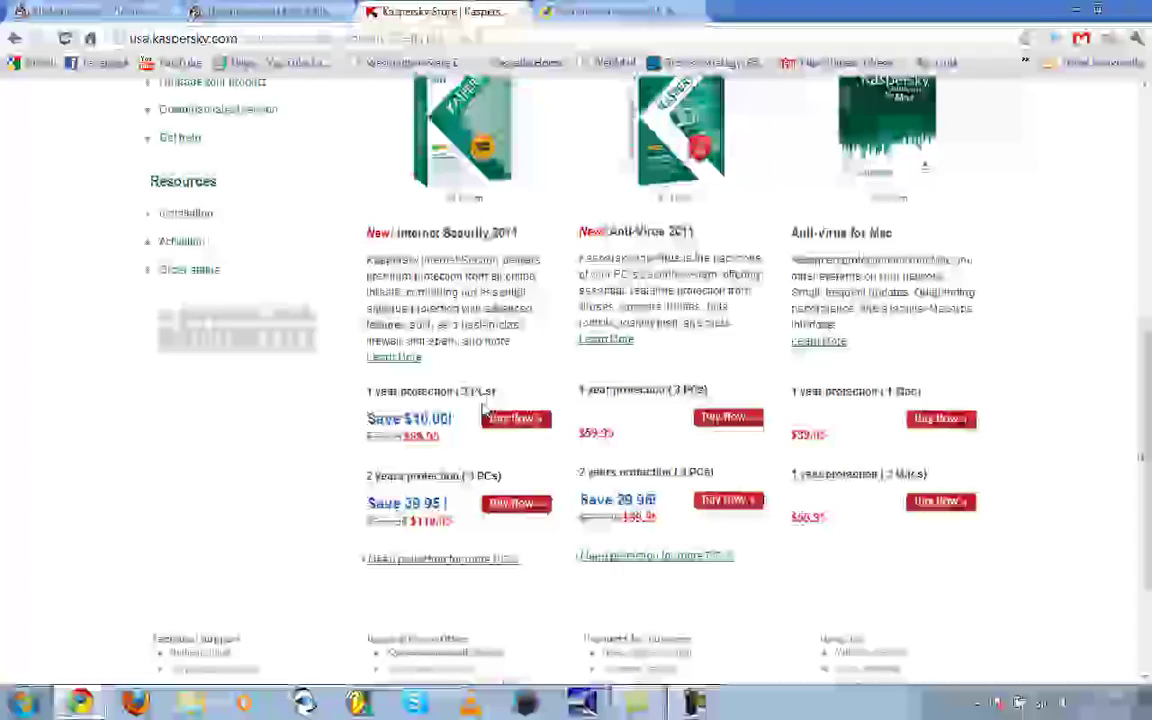
pyautogui.scroll(3, 5, 386)
pyautogui.scroll(-2, 8, 383)
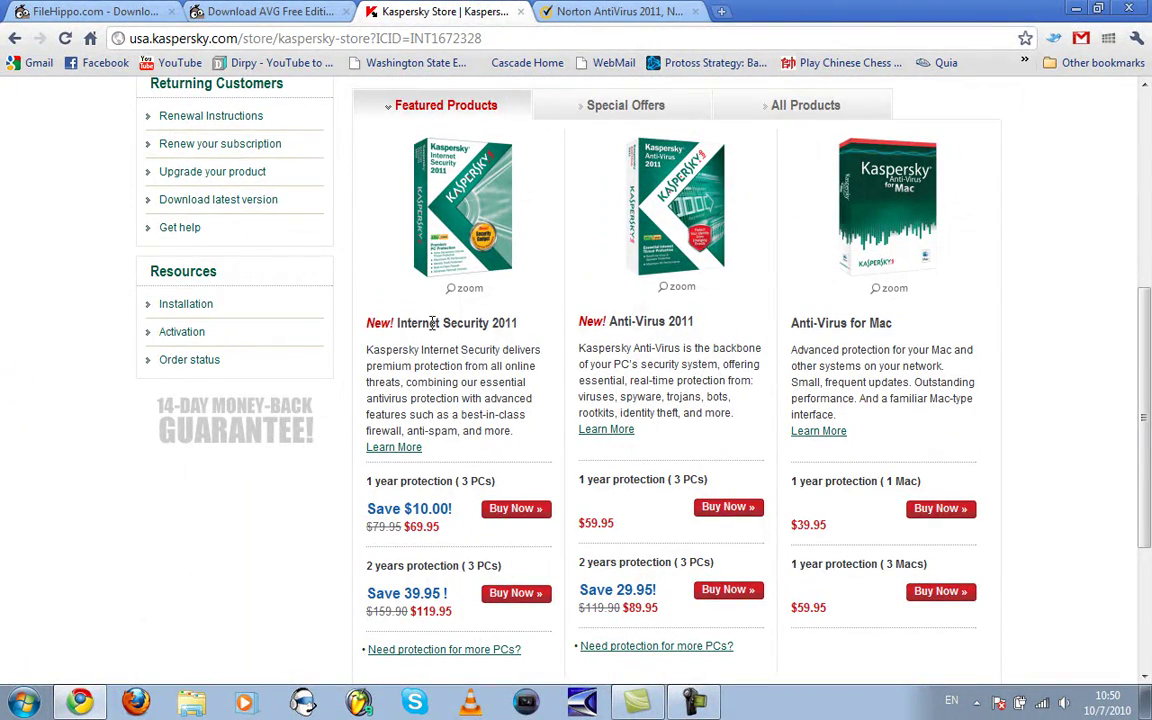
pyautogui.doubleClick(612, 526)
pyautogui.moveTo(632, 533); pyautogui.dragTo(657, 522)
pyautogui.click(653, 531)
# Scroll further through the Kaspersky store's products, highlighting more product text
pyautogui.scroll(-2, 772, 407)
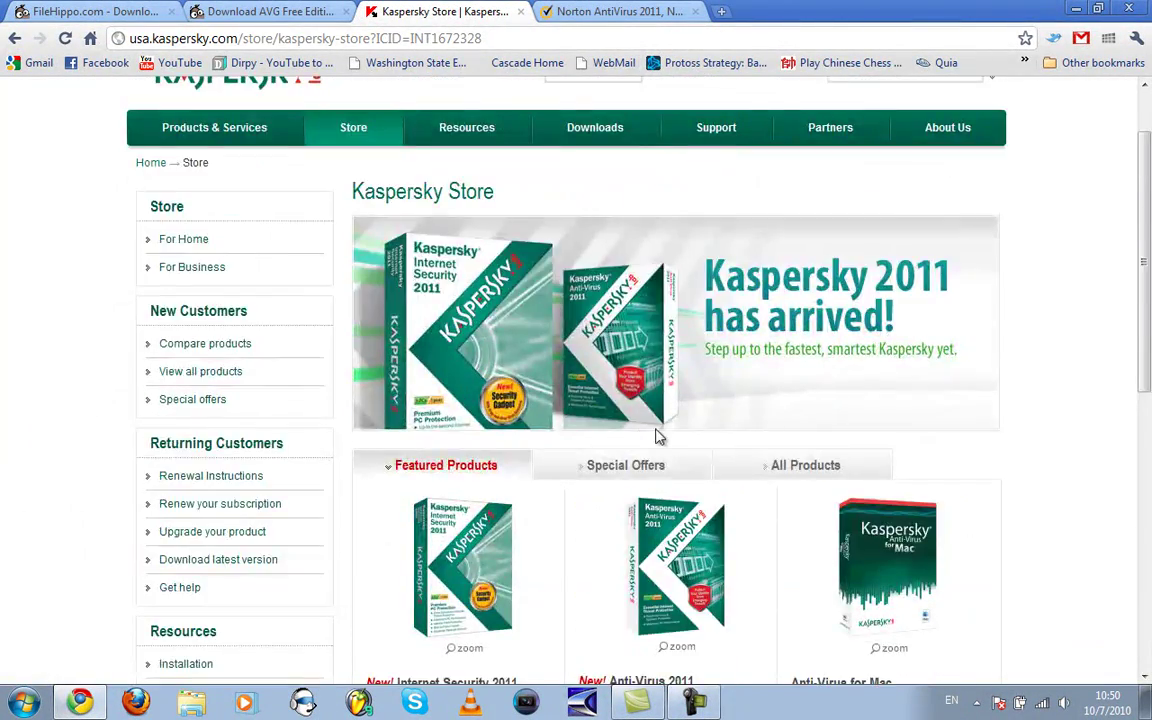
pyautogui.scroll(-5, 658, 436)
pyautogui.moveTo(658, 437); pyautogui.dragTo(658, 490)
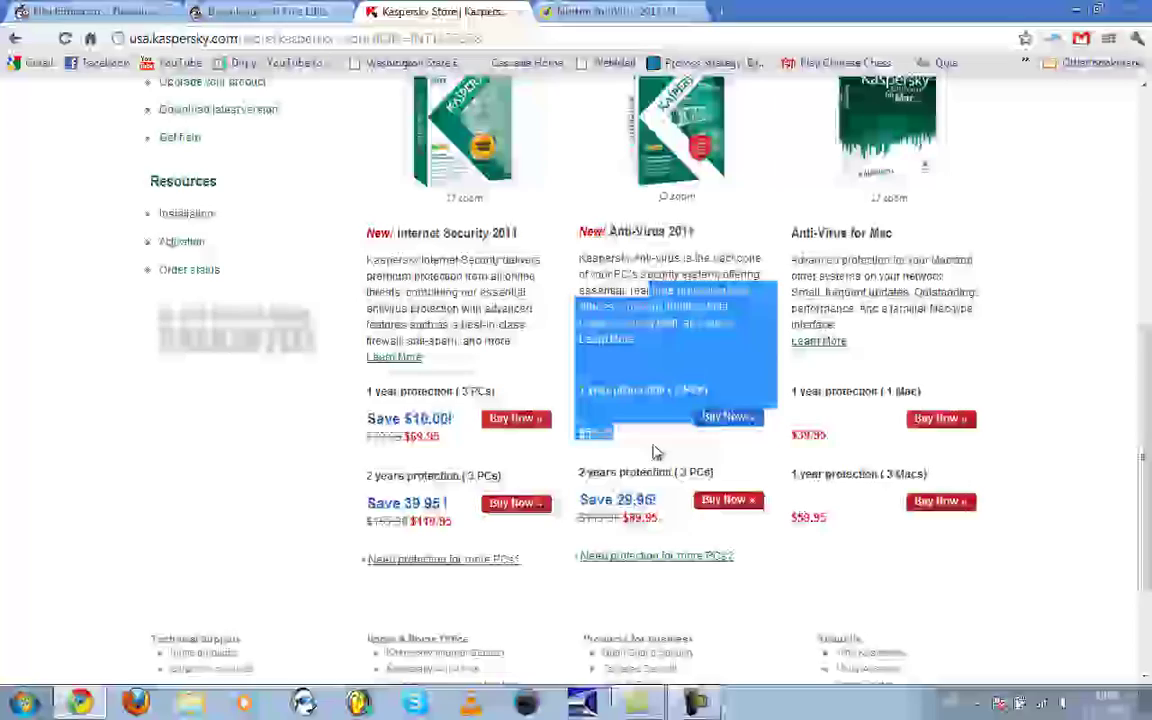
pyautogui.click(662, 472)
pyautogui.scroll(-2, 663, 470)
pyautogui.scroll(5, 671, 478)
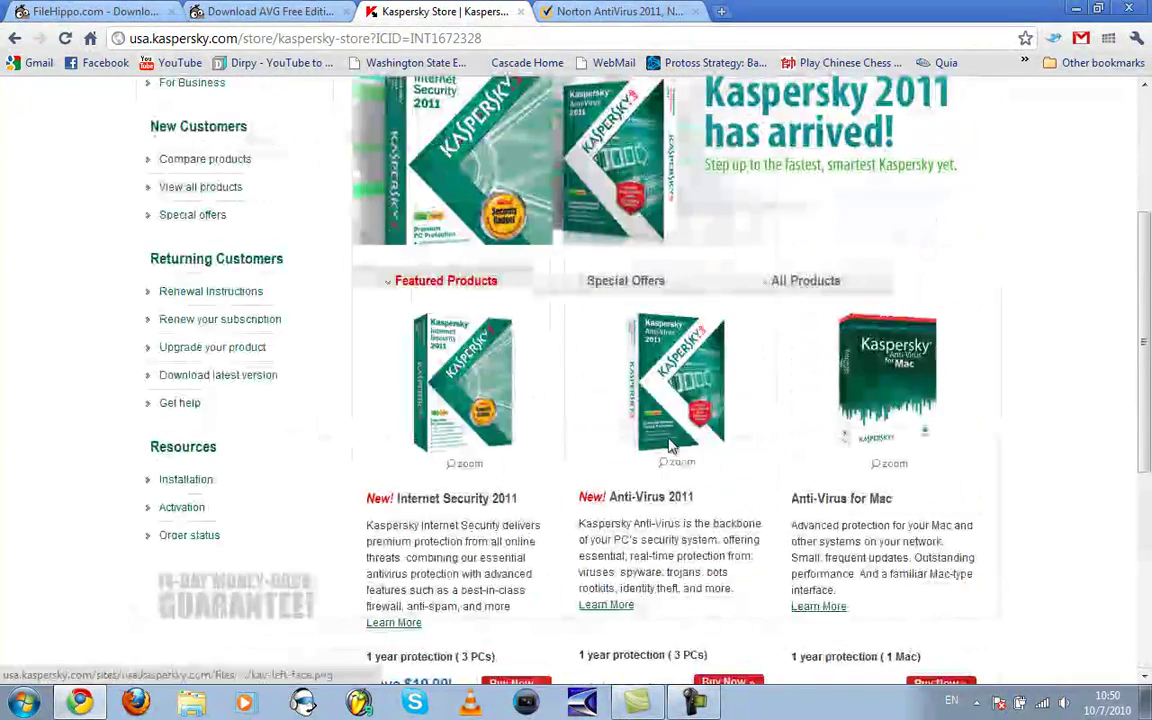
pyautogui.scroll(-3, 647, 456)
# Close the Kaspersky store tab and scroll through Norton's AntiVirus 2011 product comparison
pyautogui.click(612, 11)
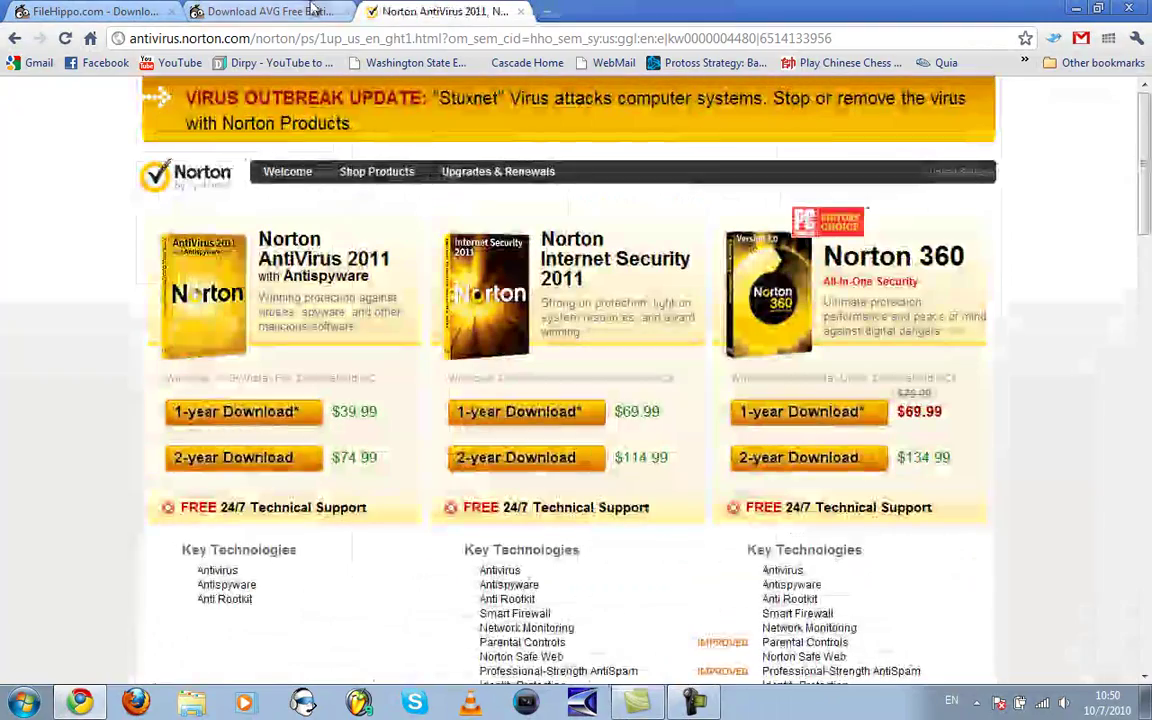
pyautogui.scroll(-2, 5, 347)
pyautogui.scroll(2, 5, 347)
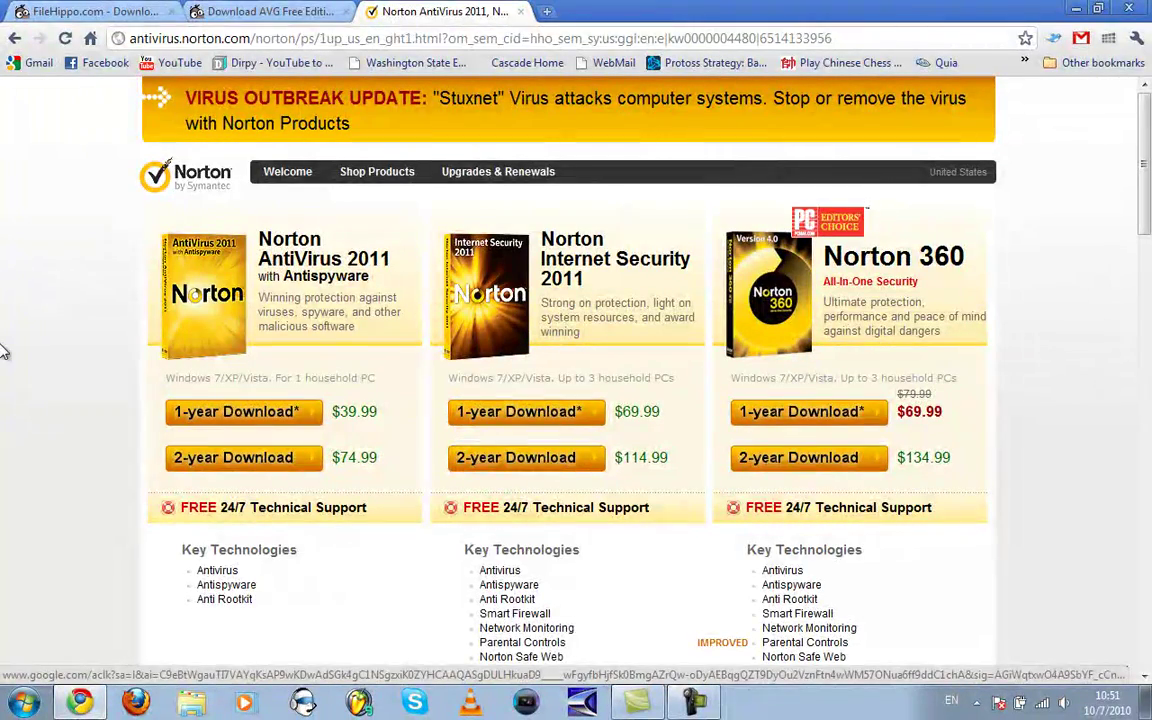
pyautogui.scroll(-8, 15, 322)
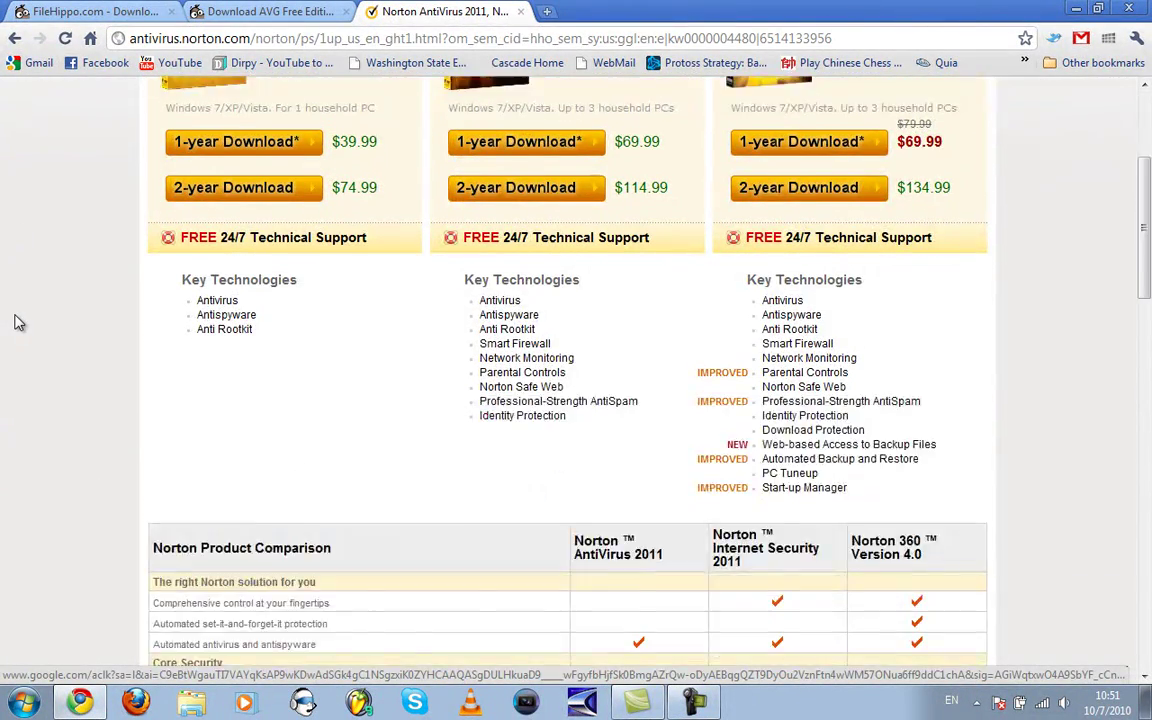
pyautogui.scroll(-10, 15, 322)
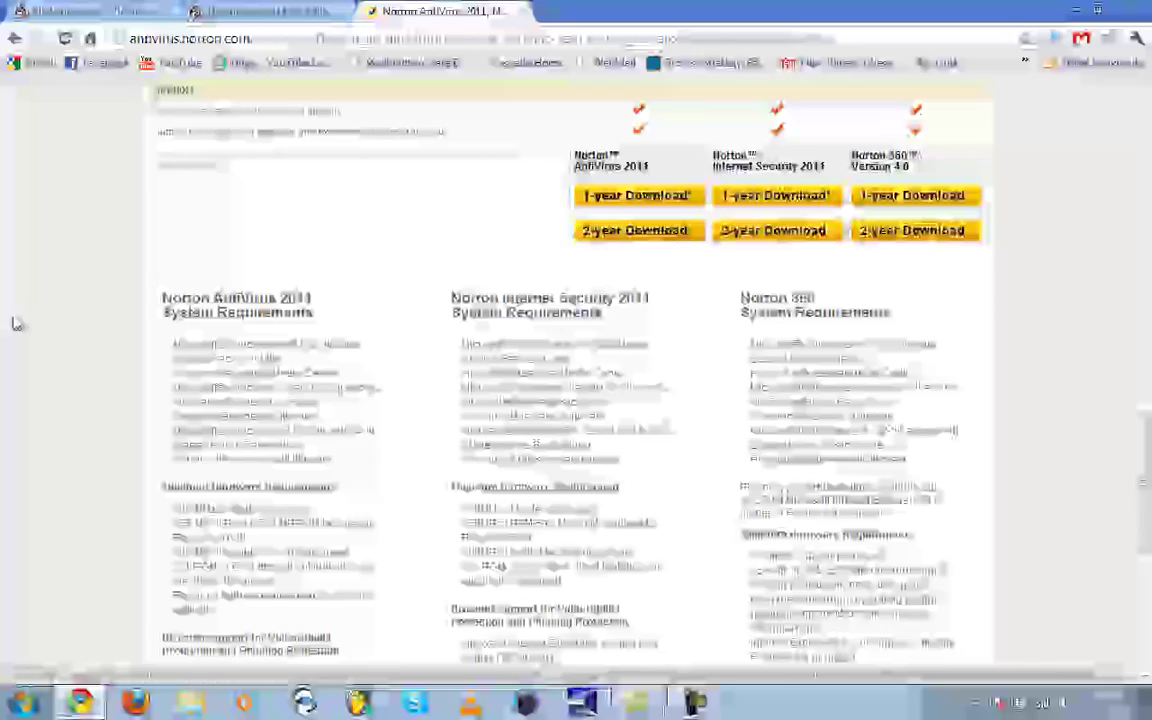
pyautogui.scroll(18, 15, 322)
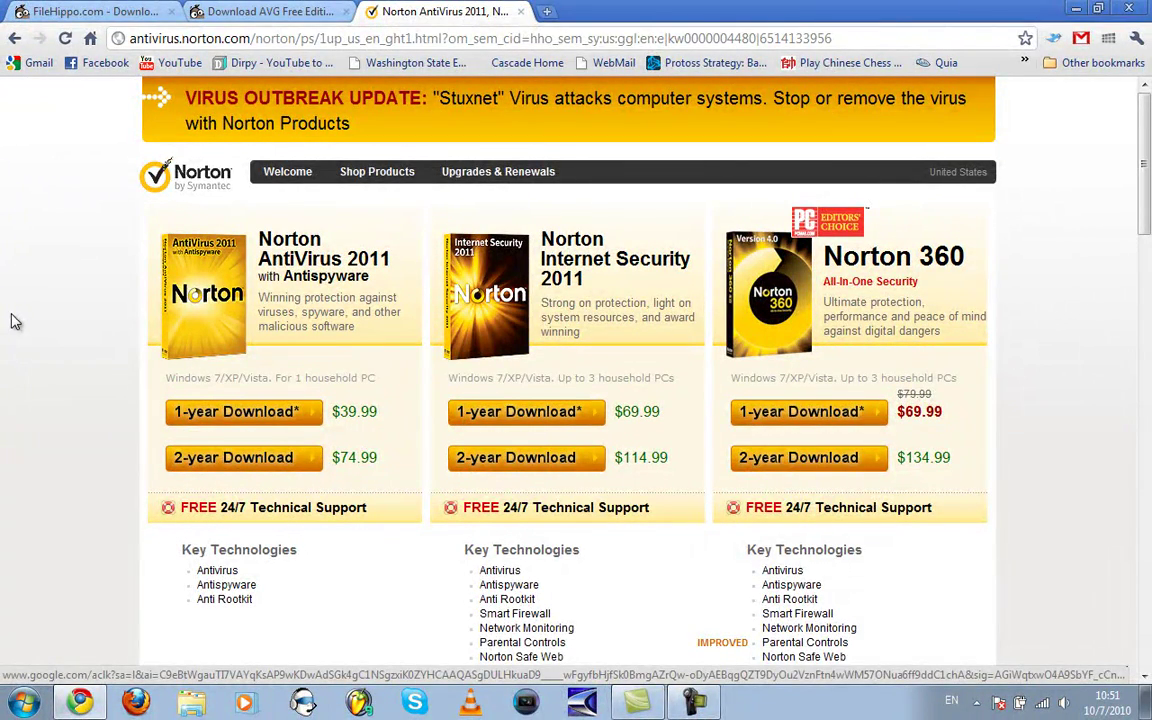
pyautogui.scroll(-1, 15, 310)
pyautogui.scroll(1, 35, 265)
pyautogui.scroll(-3, 8, 416)
pyautogui.scroll(3, 9, 414)
# Close the Norton tab, snap Chrome right, and reopen McAfee SecurityCenter on the left
pyautogui.hotkey('ctrl', 'w')
pyautogui.press('super+Right')
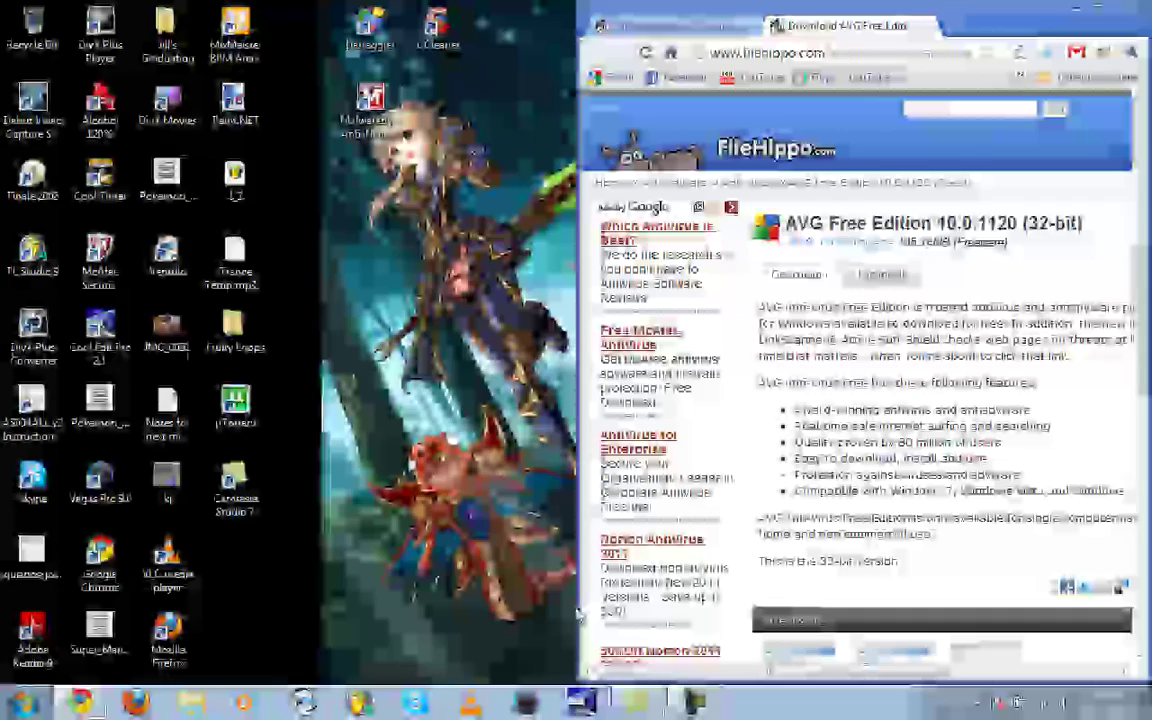
pyautogui.click(978, 704)
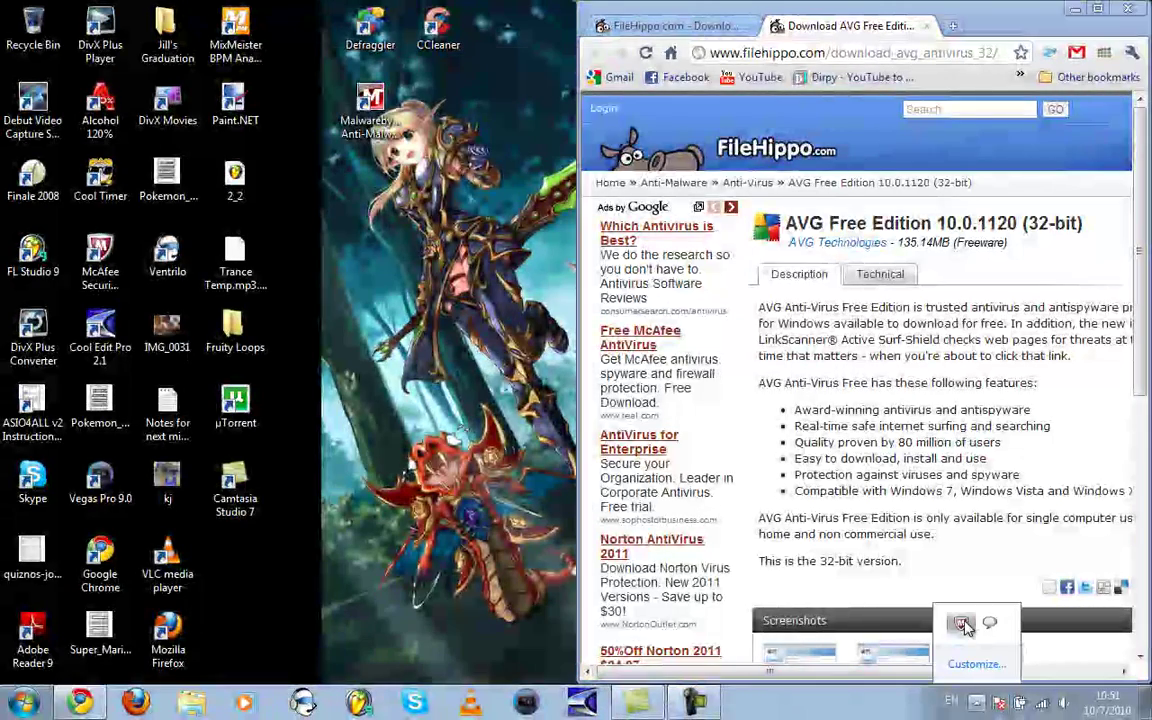
pyautogui.doubleClick(961, 624)
pyautogui.moveTo(624, 75); pyautogui.dragTo(361, 98)
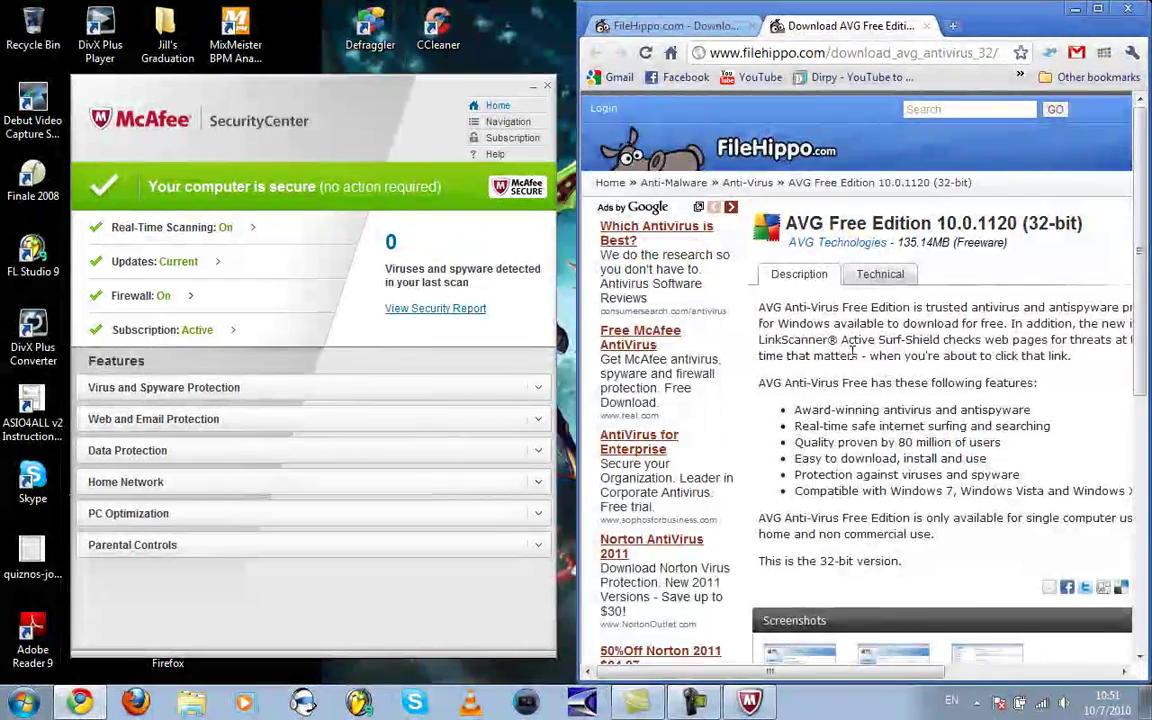
# Close the AVG download tab and McAfee SecurityCenter, then clear a desktop icon selection
pyautogui.click(665, 25)
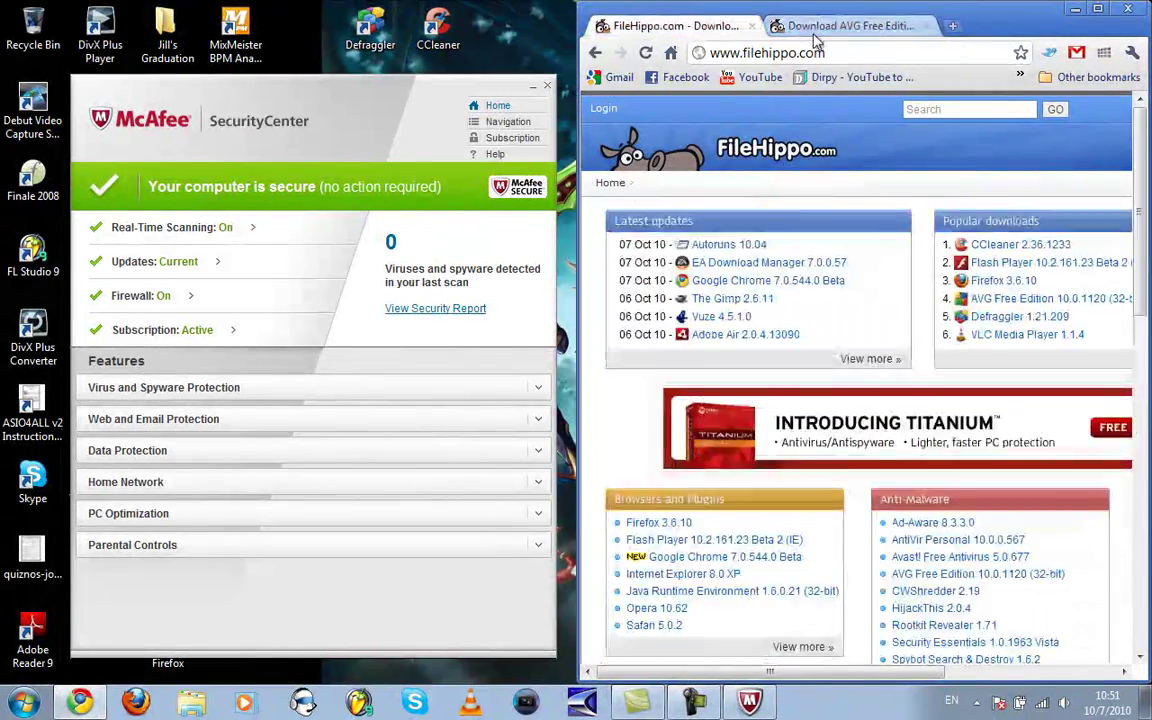
pyautogui.click(815, 30)
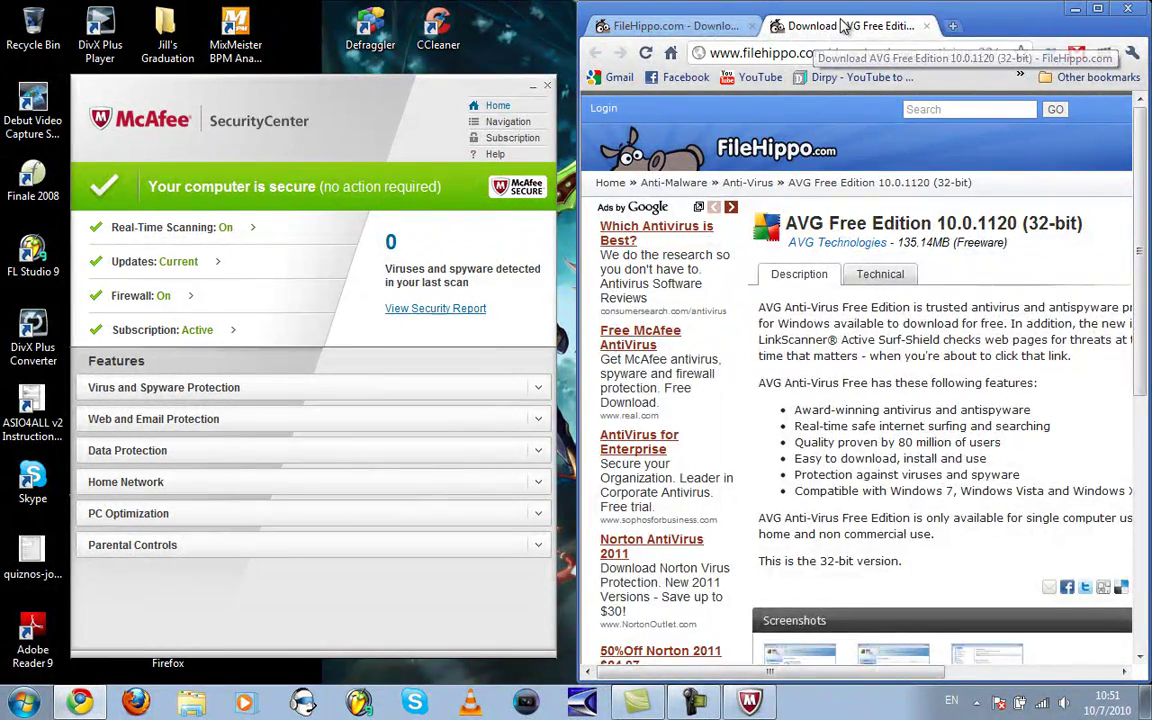
pyautogui.click(926, 25)
pyautogui.click(547, 85)
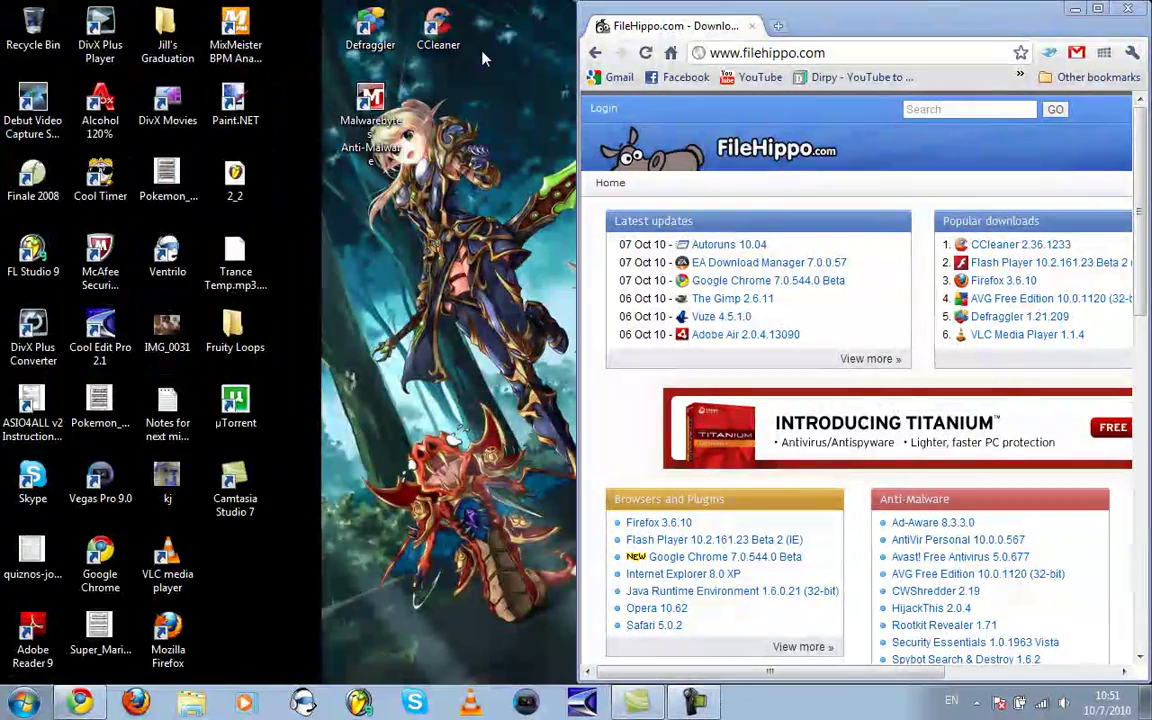
pyautogui.hotkey('ctrl', 'a')
pyautogui.click(338, 628)
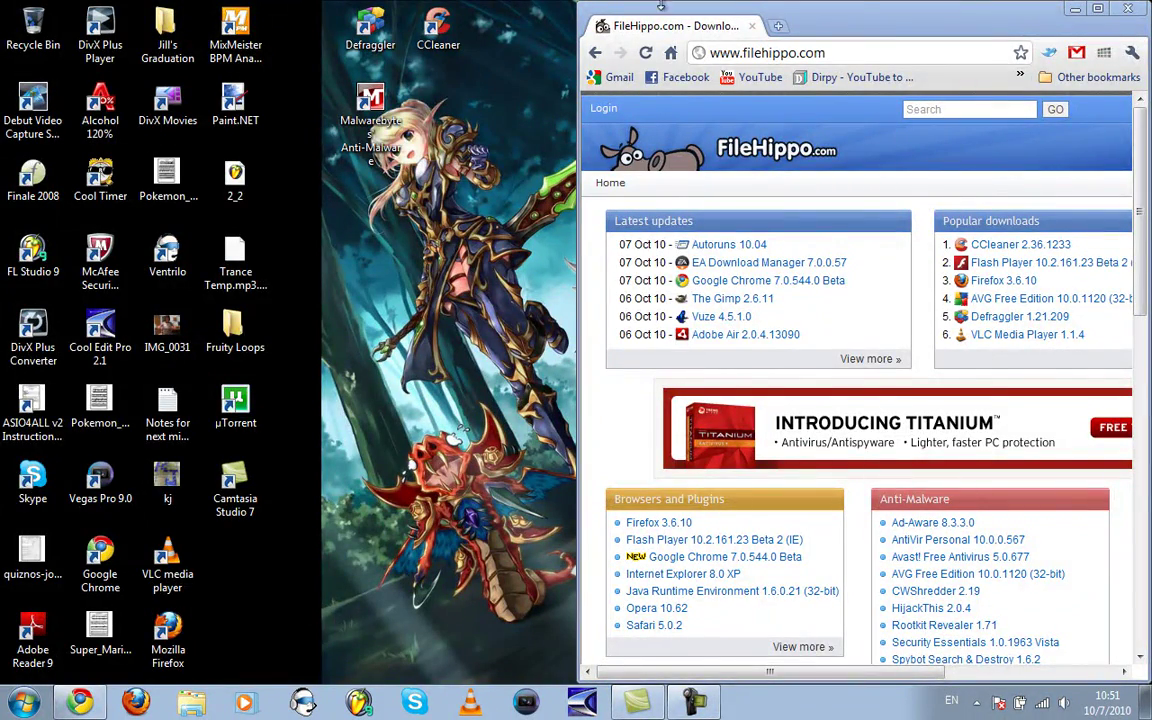
# Maximize Chrome on FileHippo's home page and scroll through it
pyautogui.moveTo(886, 28); pyautogui.dragTo(748, 6)
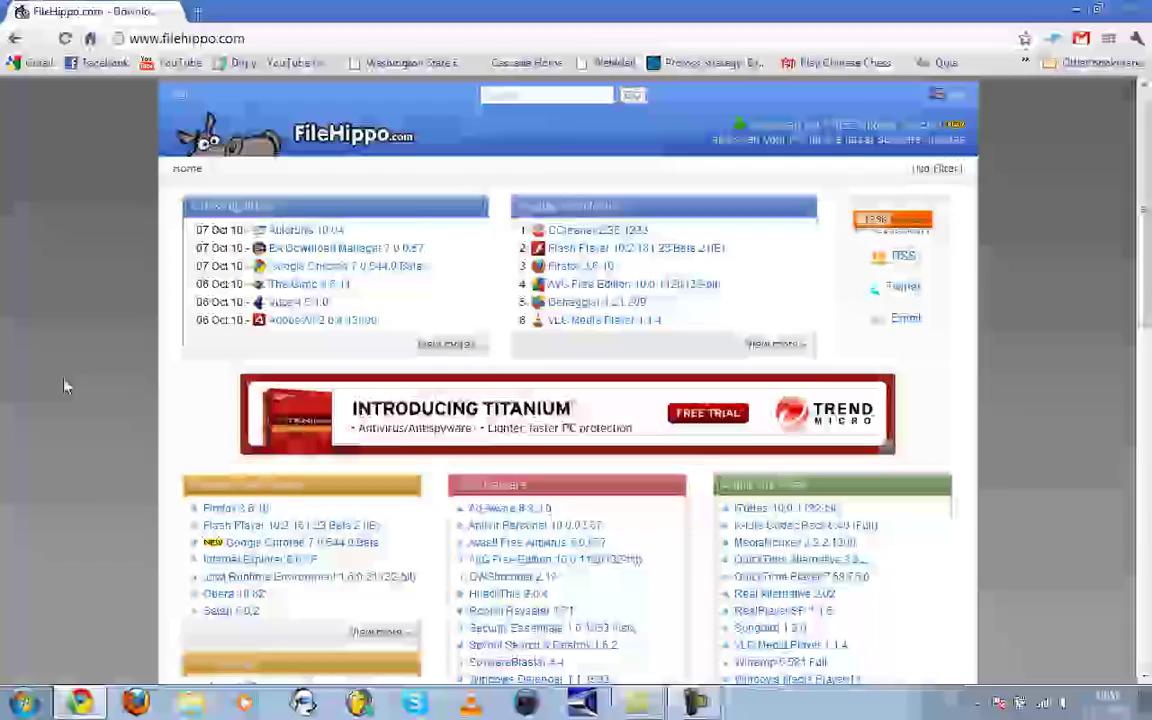
pyautogui.scroll(-3, 5, 388)
pyautogui.scroll(3, 5, 388)
pyautogui.scroll(-8, 5, 388)
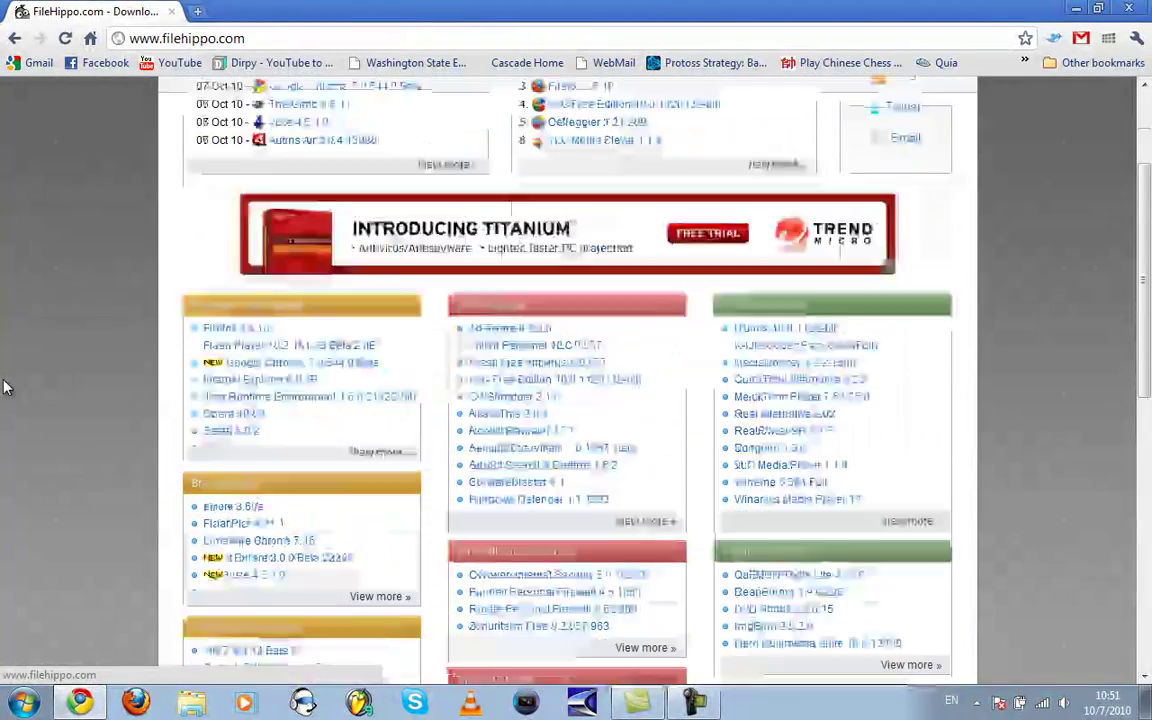
pyautogui.scroll(10, 5, 388)
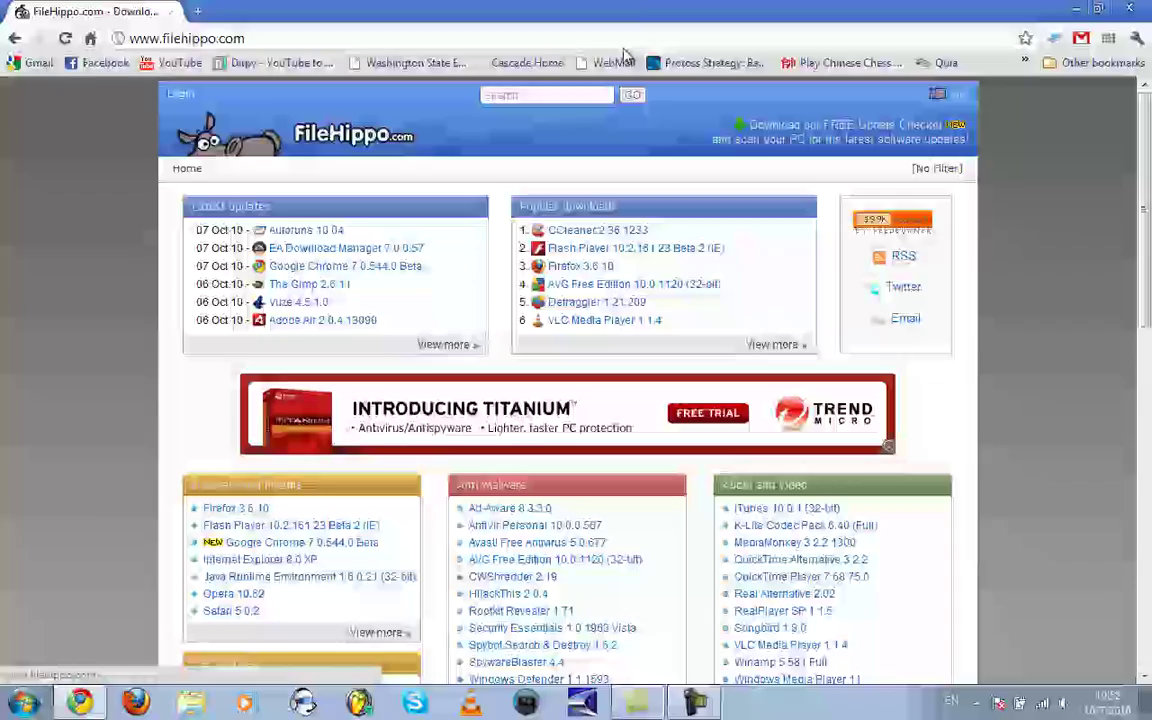
# Show the desktop, view Start's All Programs list, go back, and close Start
pyautogui.press('super+d')
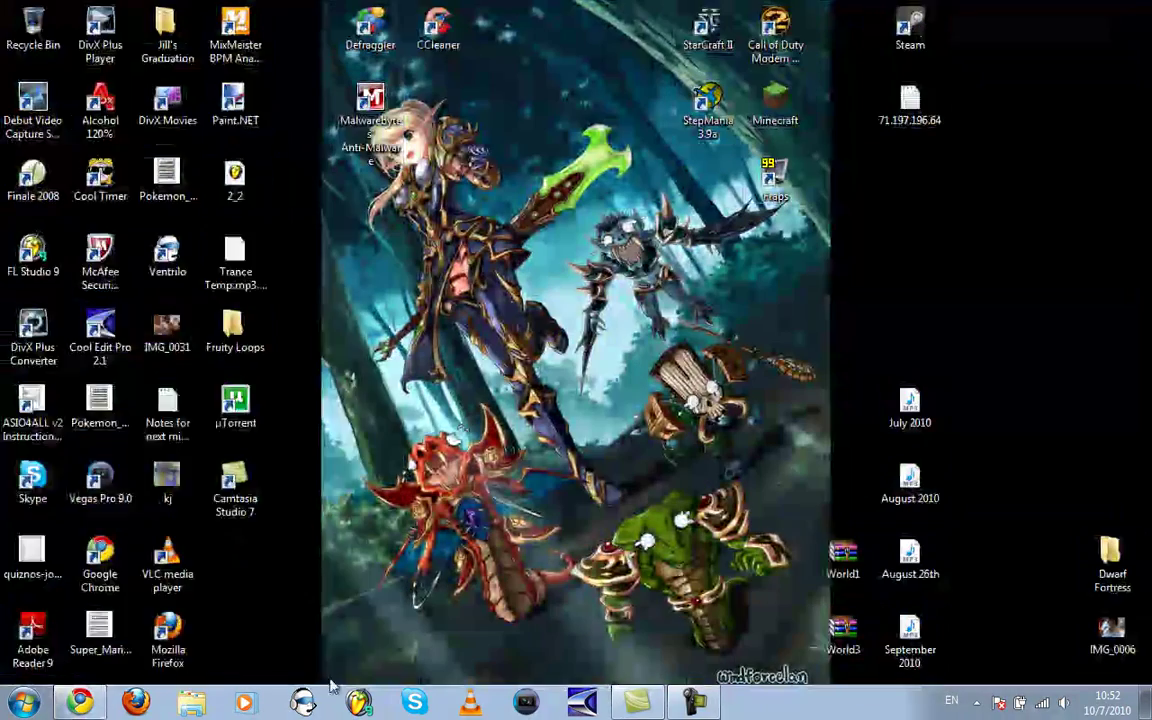
pyautogui.click(24, 703)
pyautogui.click(51, 622)
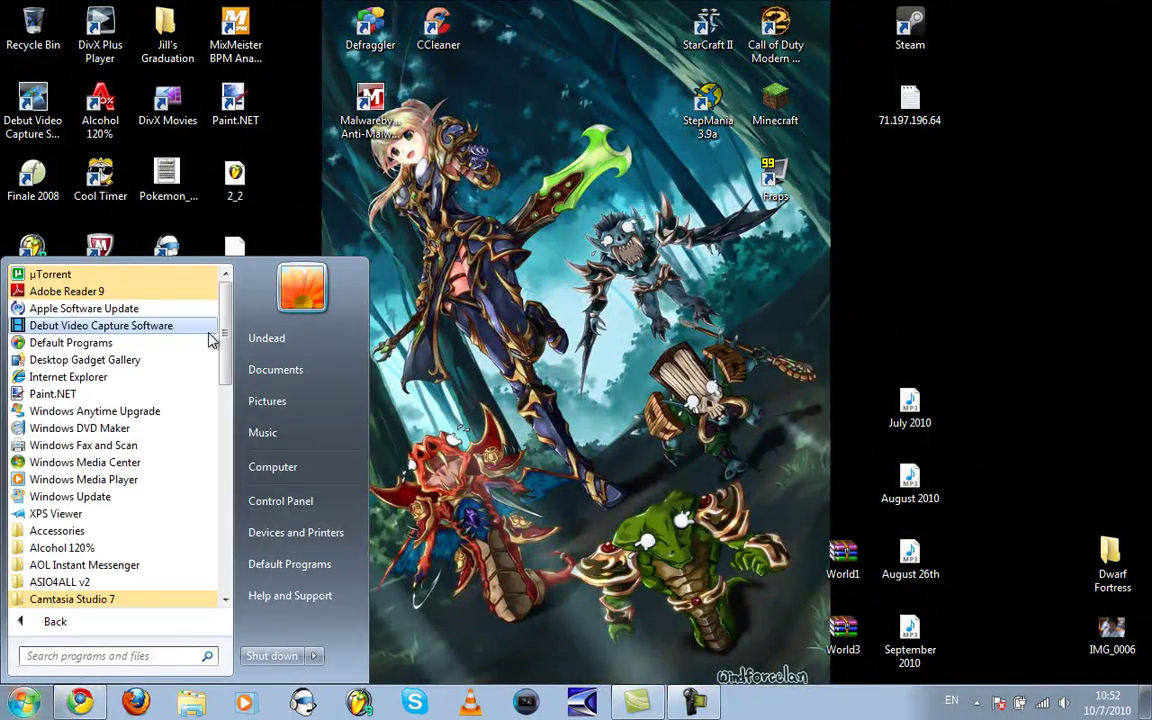
pyautogui.click(77, 618)
pyautogui.click(549, 243)
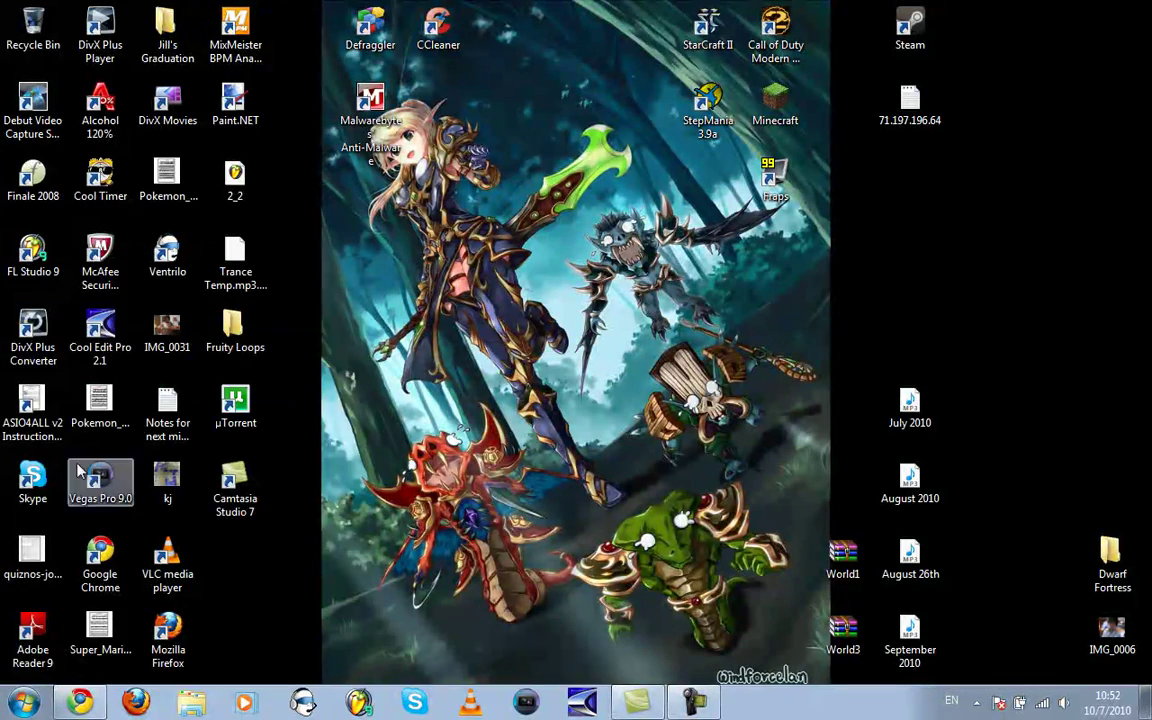
# Scroll through the All Programs list again, close Start, and restore Chrome from the taskbar
pyautogui.click(24, 703)
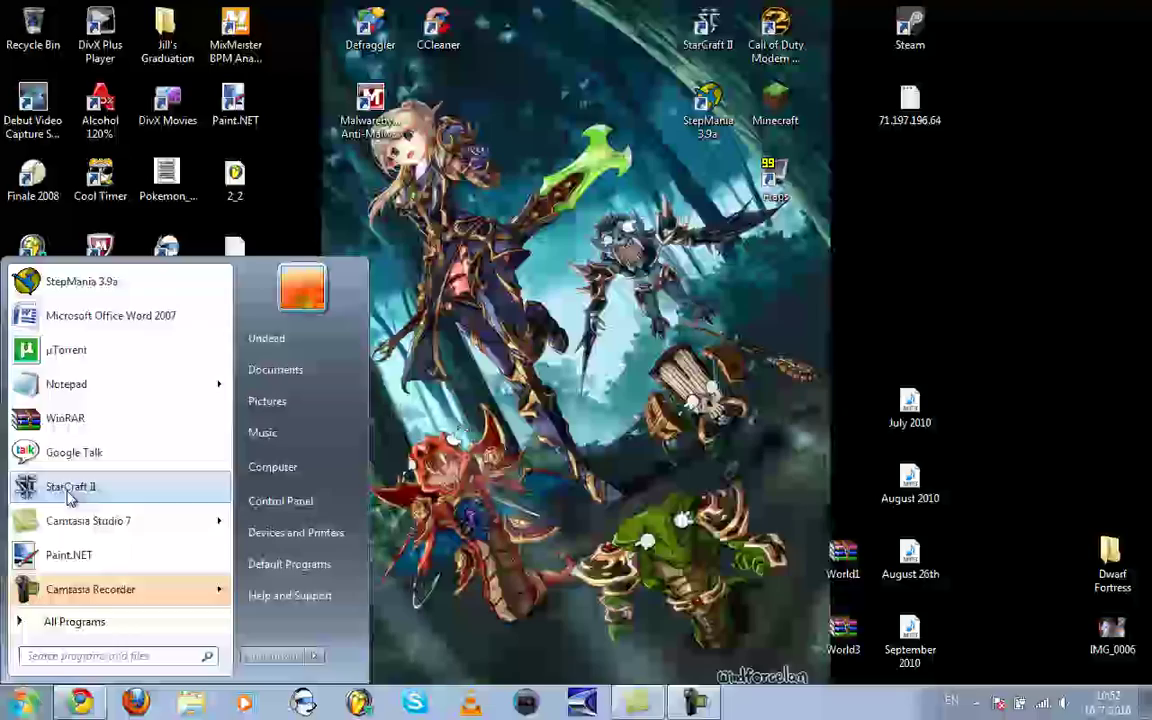
pyautogui.click(55, 621)
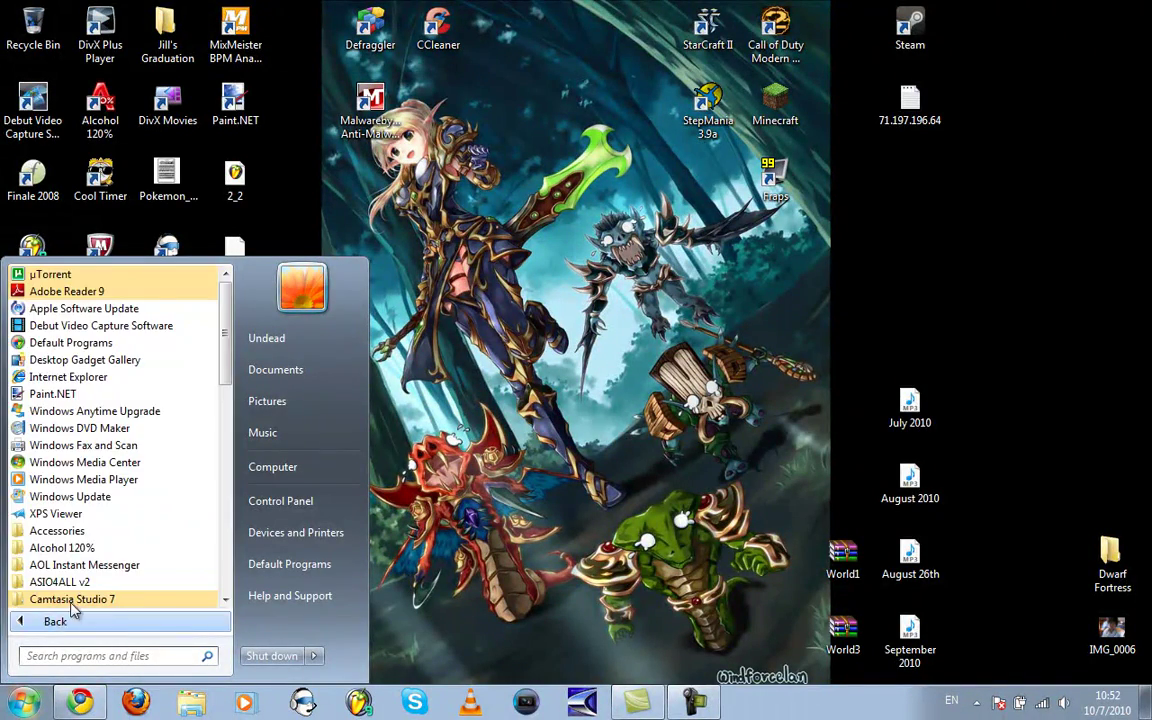
pyautogui.scroll(-6, 110, 560)
pyautogui.scroll(-6, 115, 555)
pyautogui.click(651, 597)
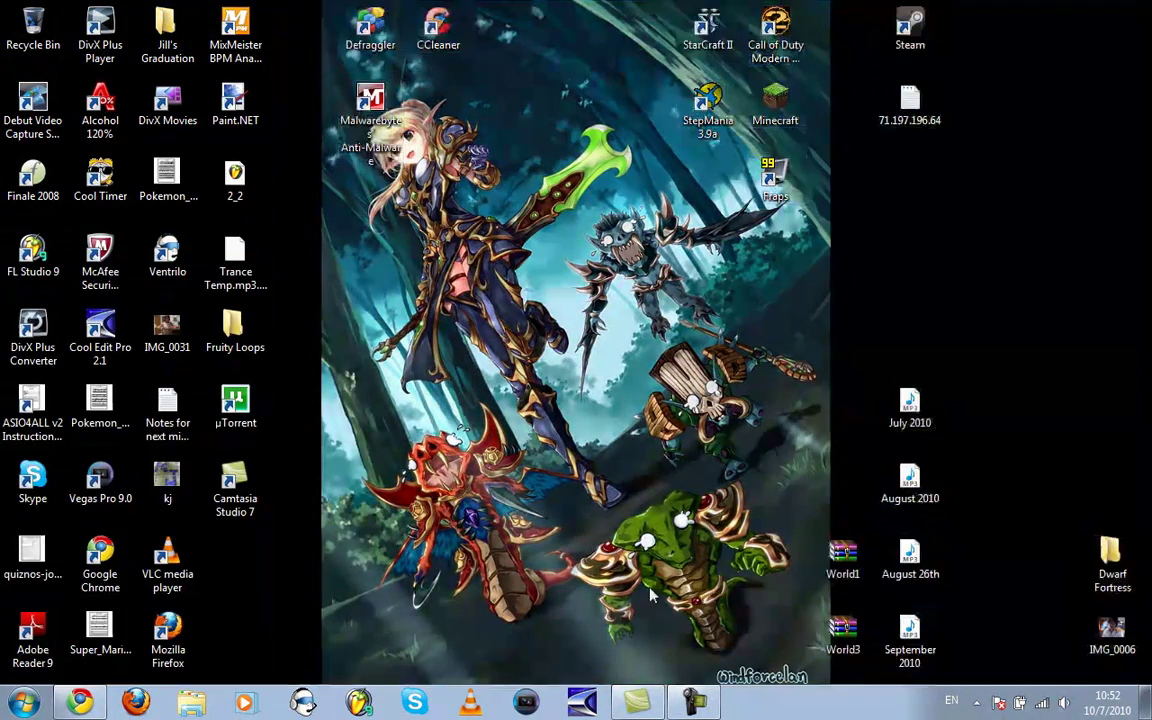
pyautogui.click(82, 703)
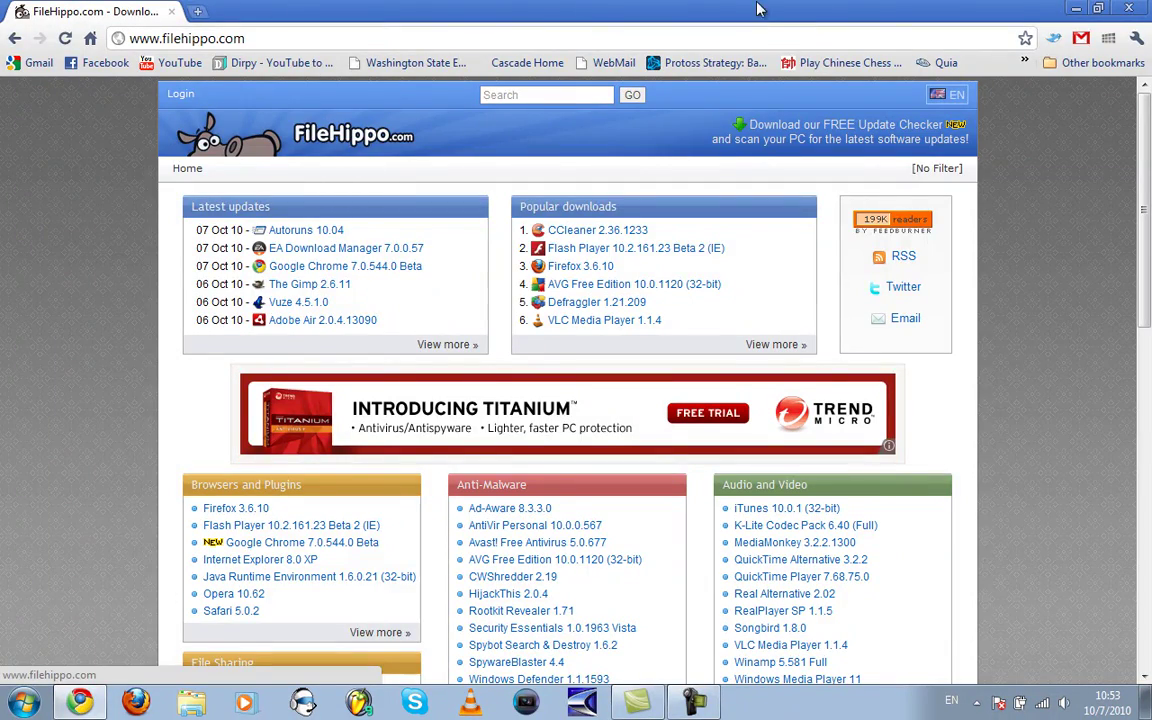
pyautogui.doubleClick(1015, 9)
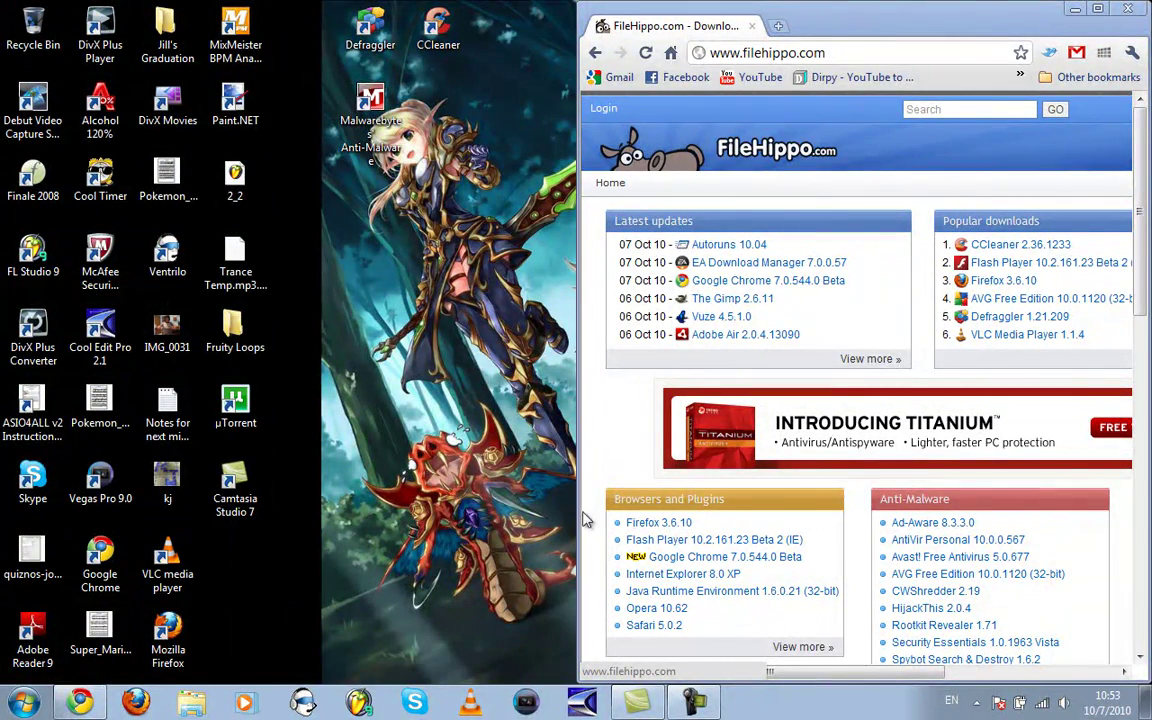
pyautogui.click(470, 468)
pyautogui.click(592, 432)
pyautogui.scroll(-3, 592, 432)
pyautogui.scroll(3, 592, 432)
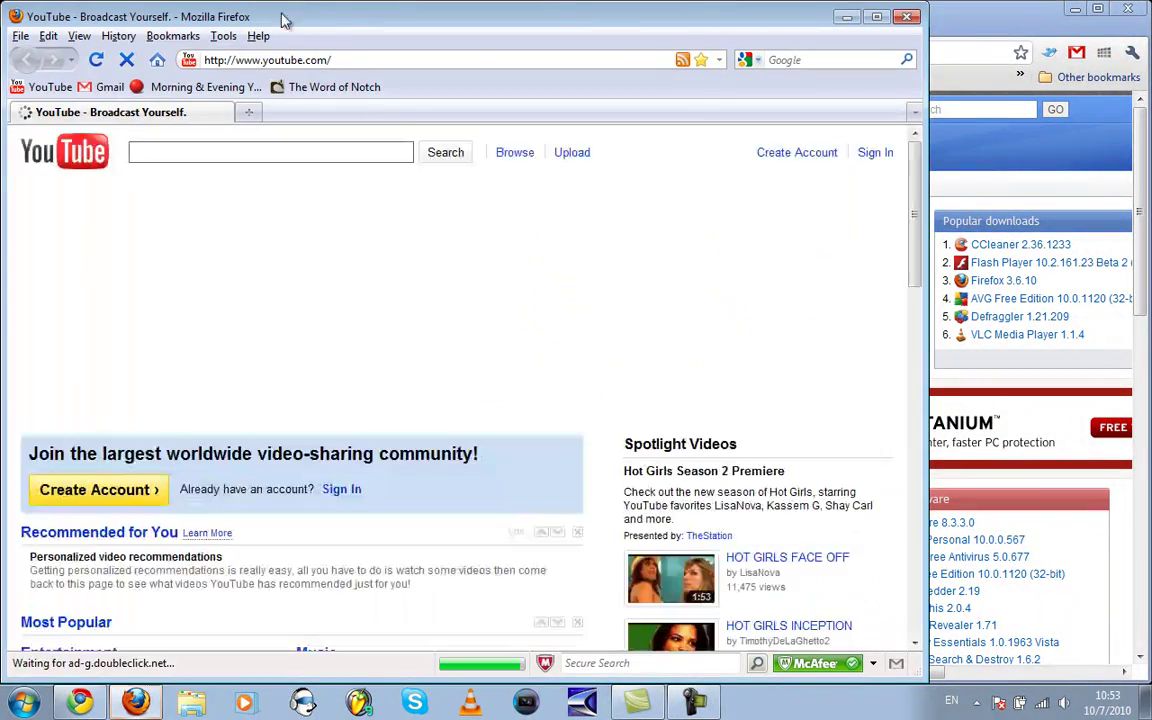
pyautogui.moveTo(170, 30); pyautogui.dragTo(2, 30)
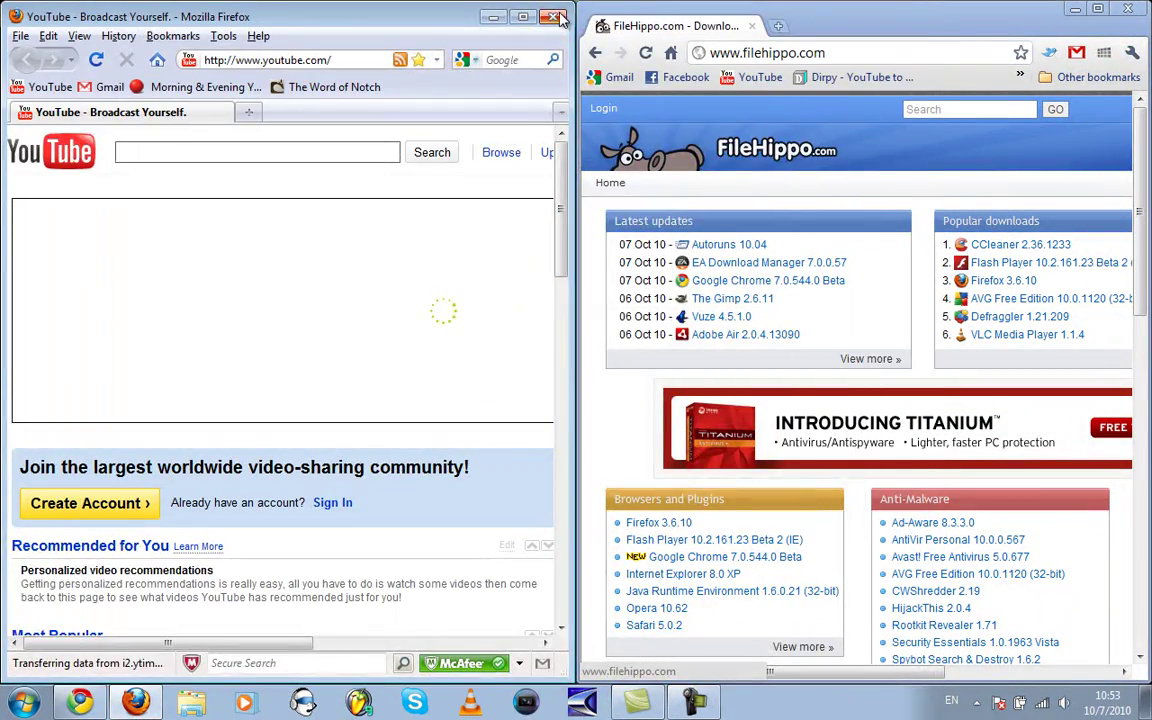
pyautogui.click(500, 18)
pyautogui.doubleClick(886, 25)
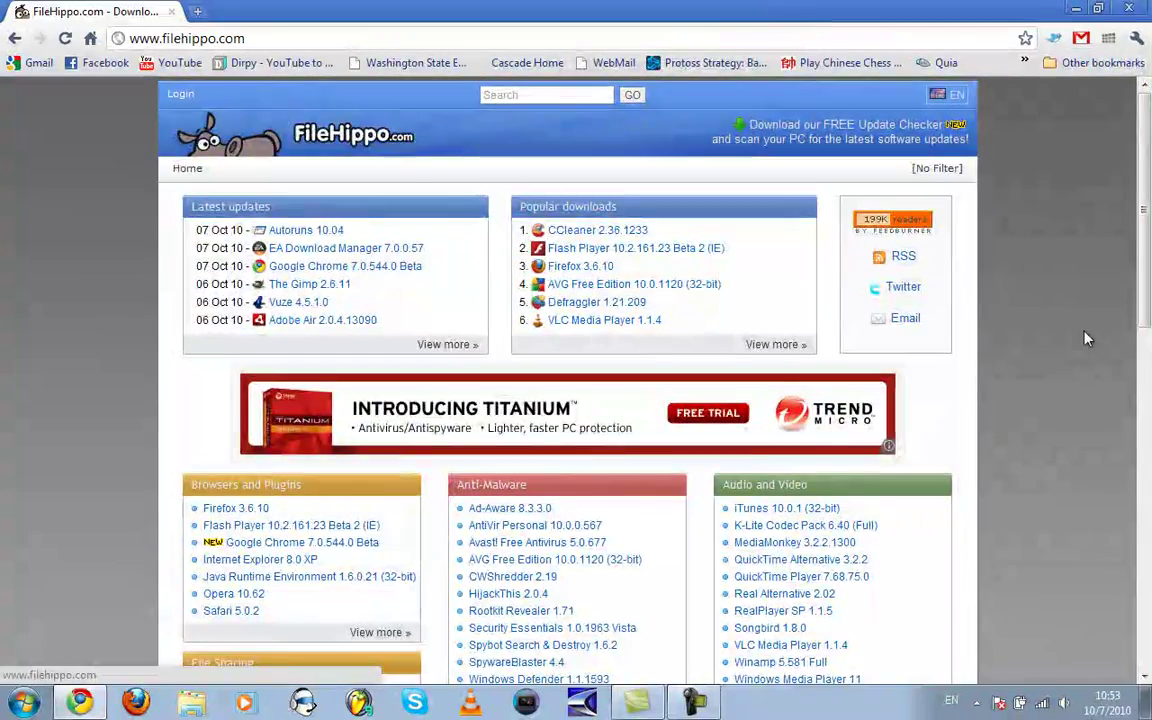
pyautogui.scroll(-5, 1092, 332)
pyautogui.scroll(-3, 1092, 332)
pyautogui.scroll(8, 1092, 332)
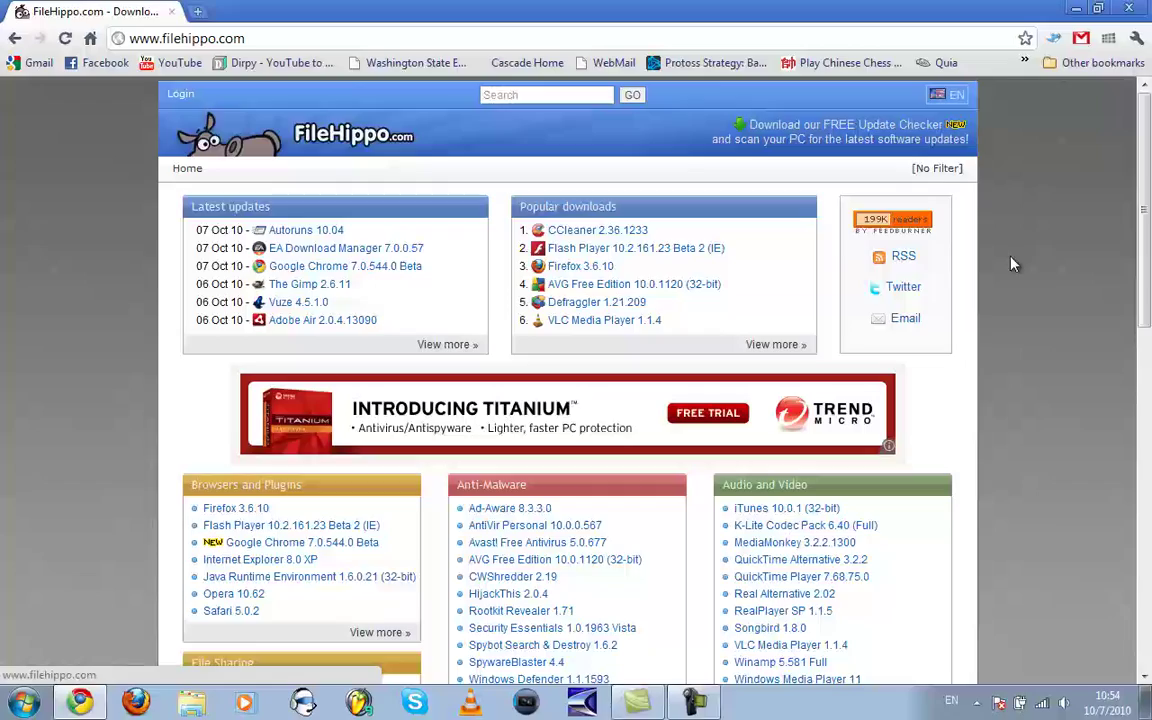
pyautogui.moveTo(1143, 195); pyautogui.dragTo(1100, 152)
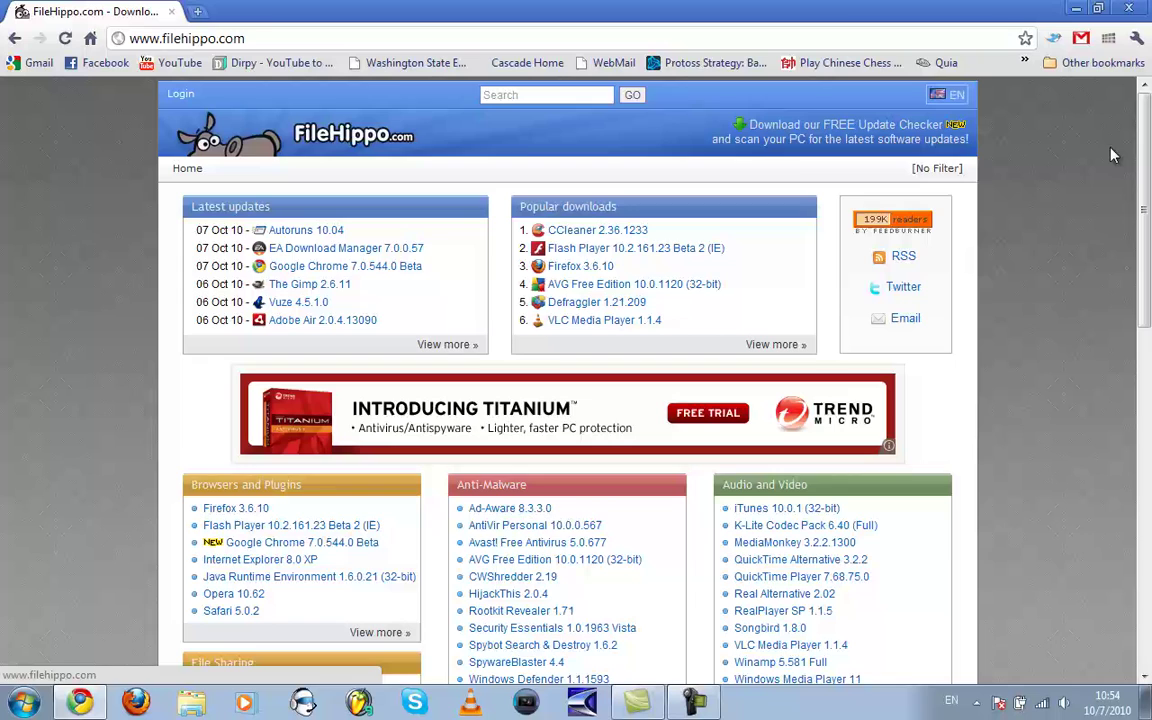
pyautogui.scroll(-2, 1078, 216)
pyautogui.scroll(2, 1078, 216)
pyautogui.scroll(-5, 1086, 392)
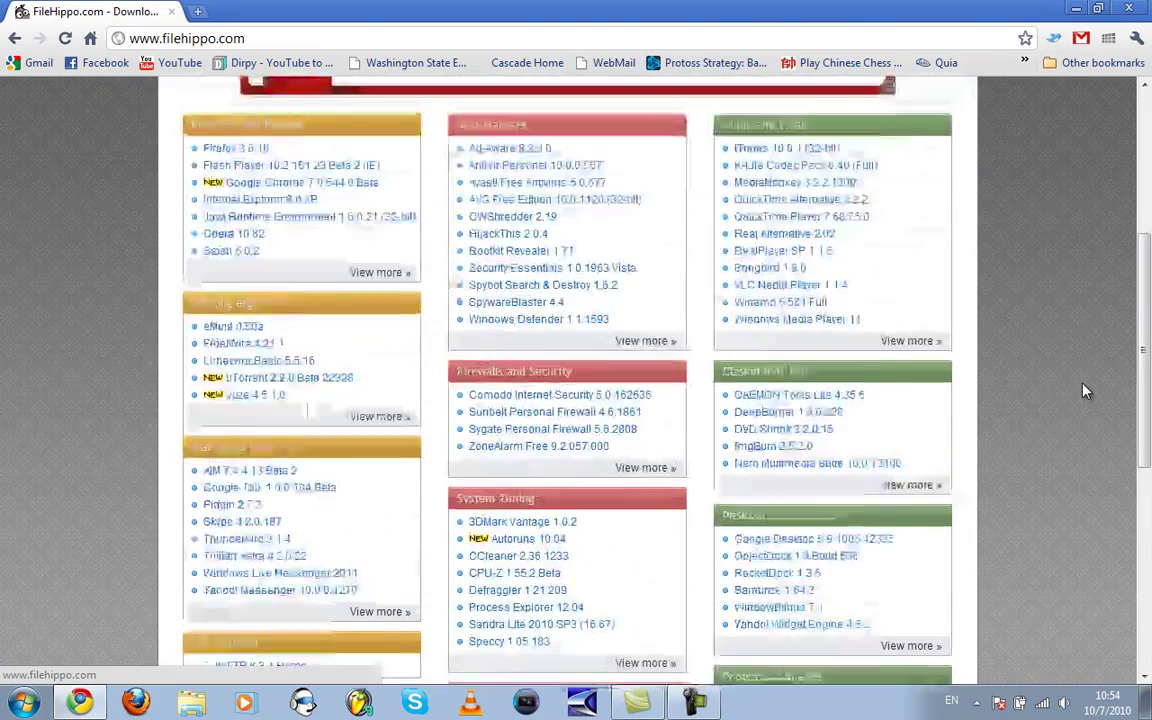
pyautogui.scroll(5, 1083, 390)
pyautogui.scroll(-1, 1082, 388)
pyautogui.scroll(-7, 1060, 390)
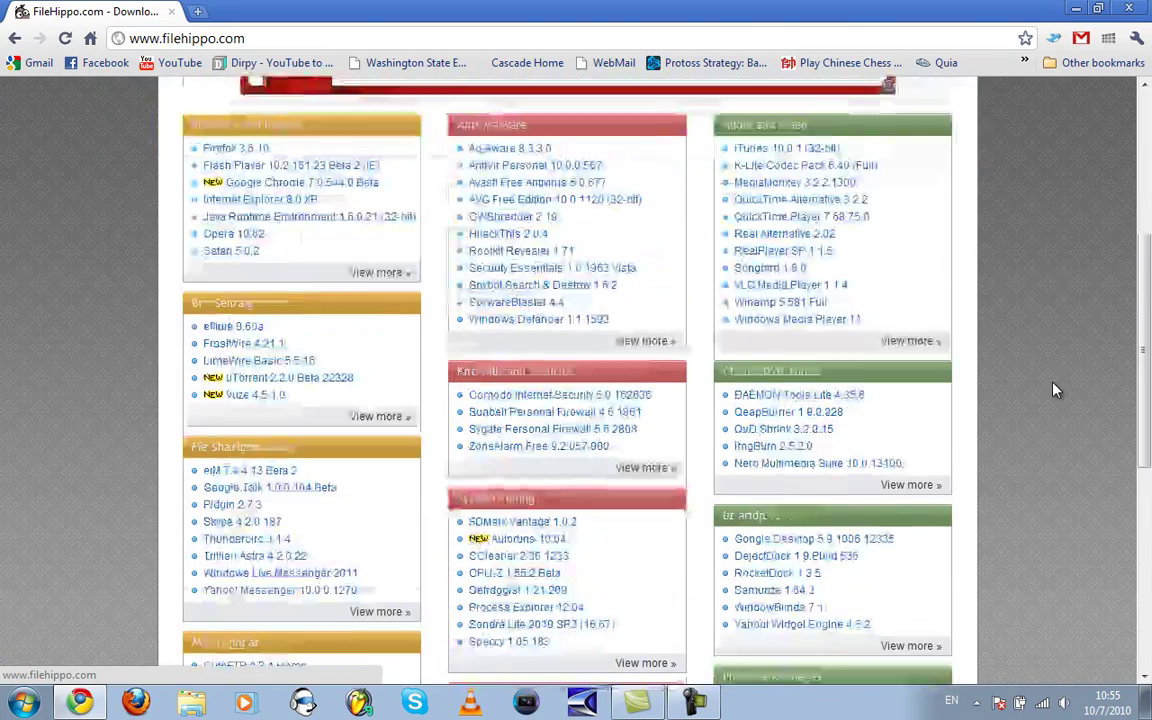
pyautogui.scroll(5, 1055, 390)
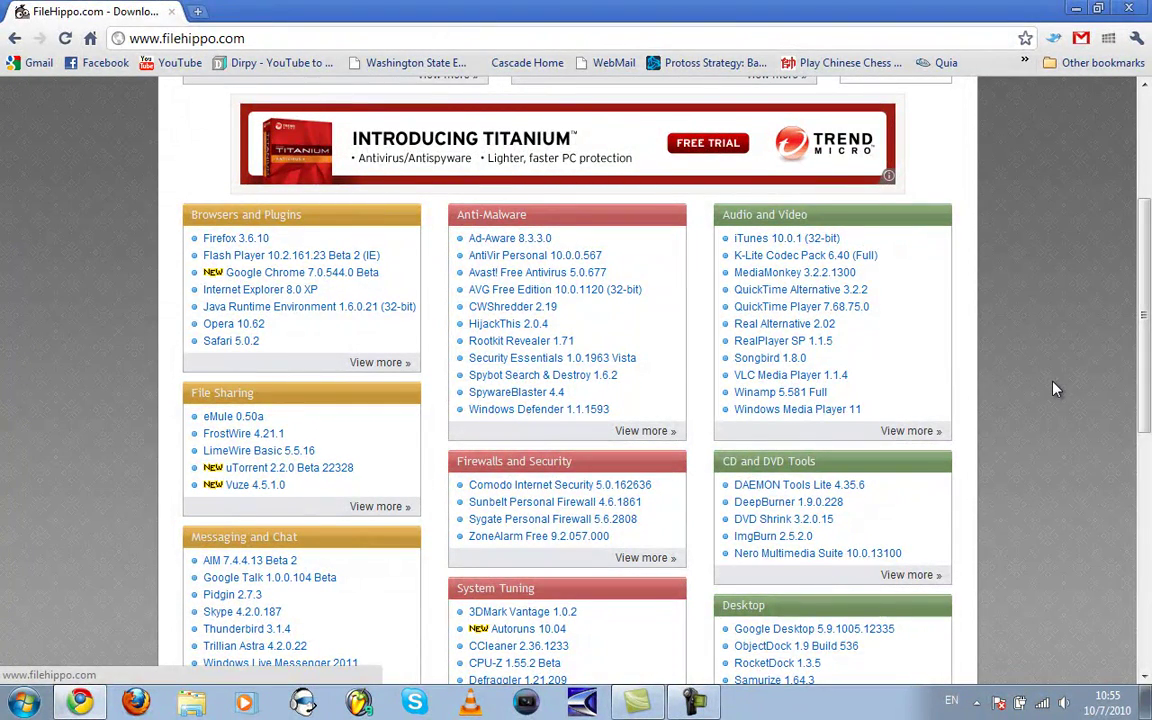
pyautogui.scroll(3, 1055, 388)
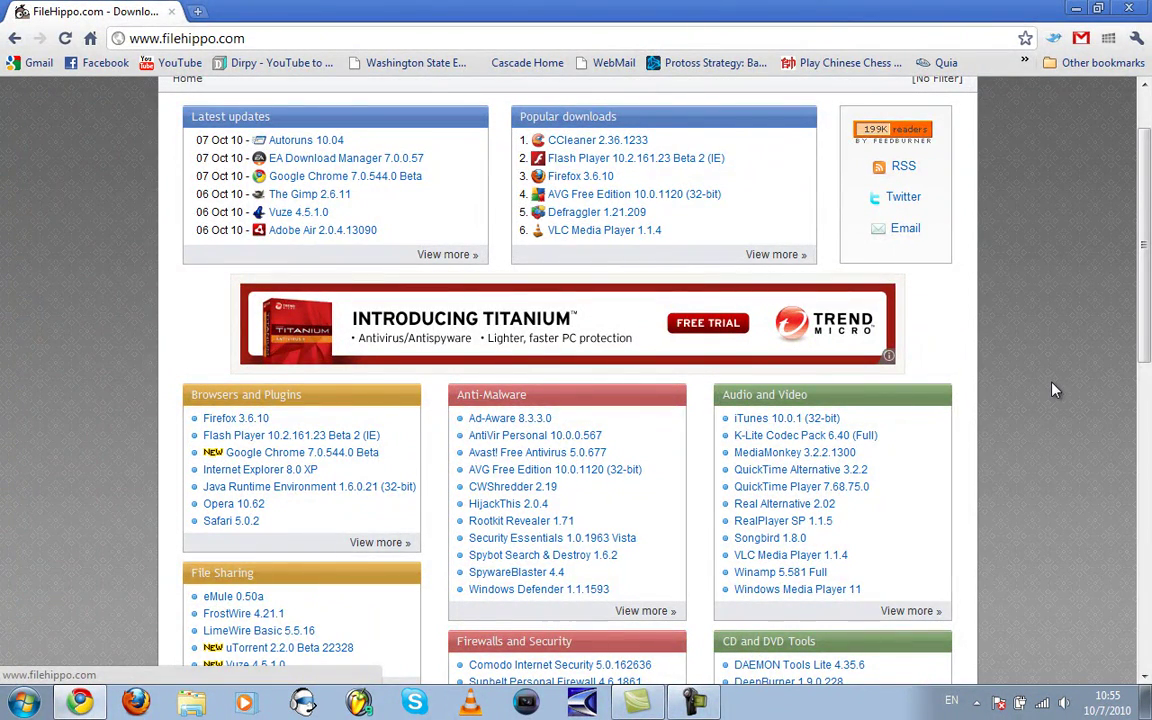
pyautogui.scroll(2, 1055, 390)
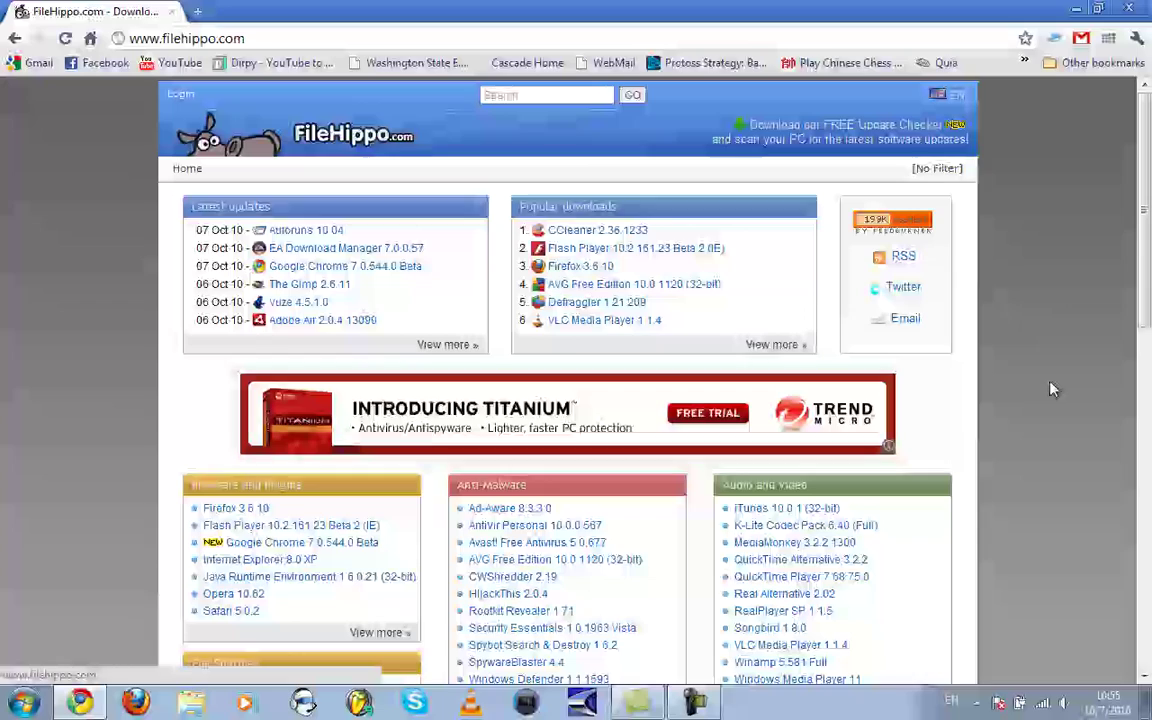